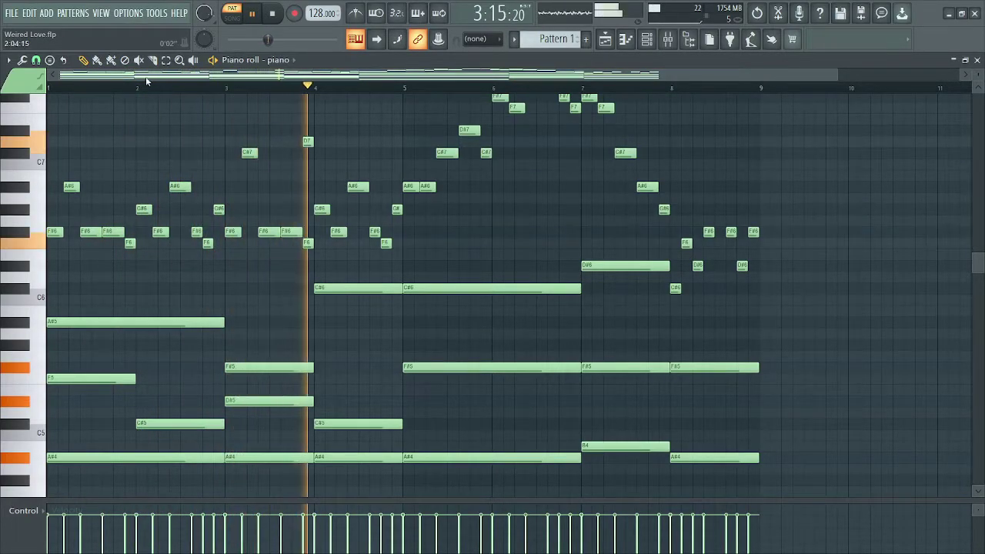
Step: Examine the piano melody and the chord notes beneath it in Pattern 1 during playback
scroll(374, 187, up, 3)
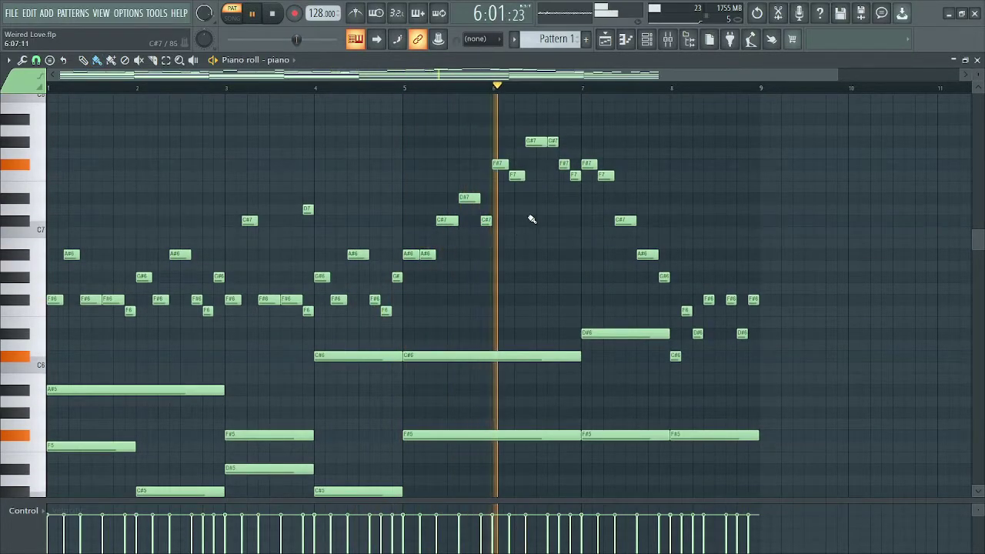
scroll(532, 238, down, 2)
scroll(531, 237, down, 9)
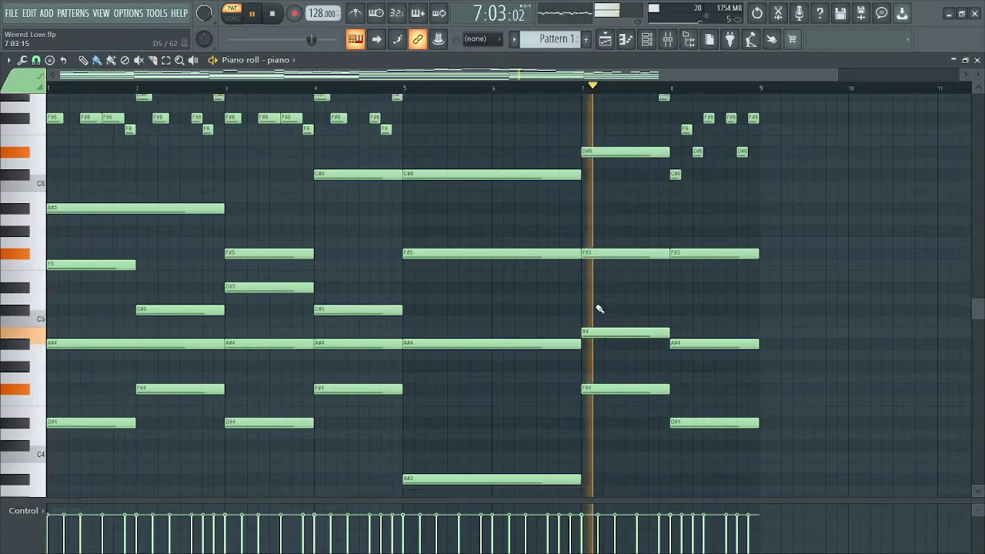
scroll(600, 310, up, 9)
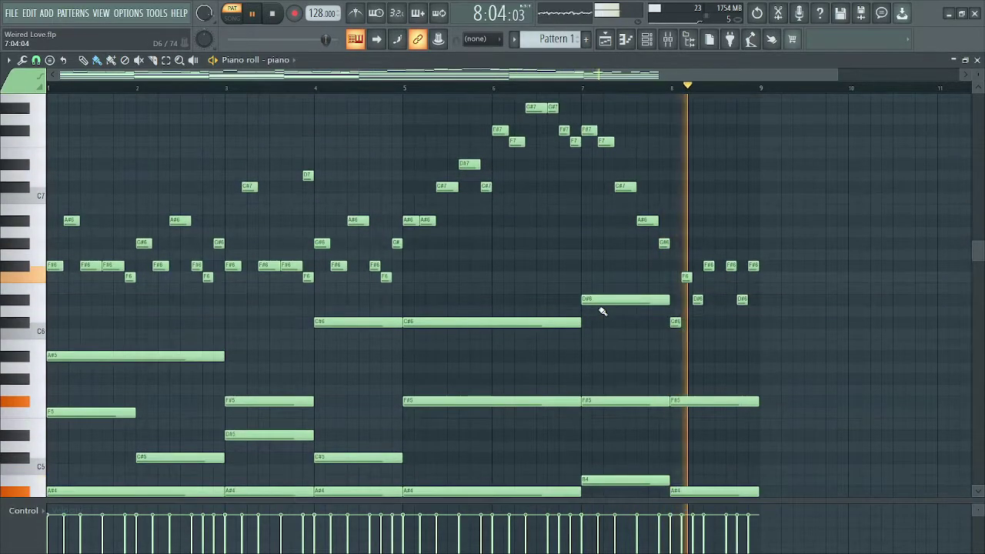
click(280, 20)
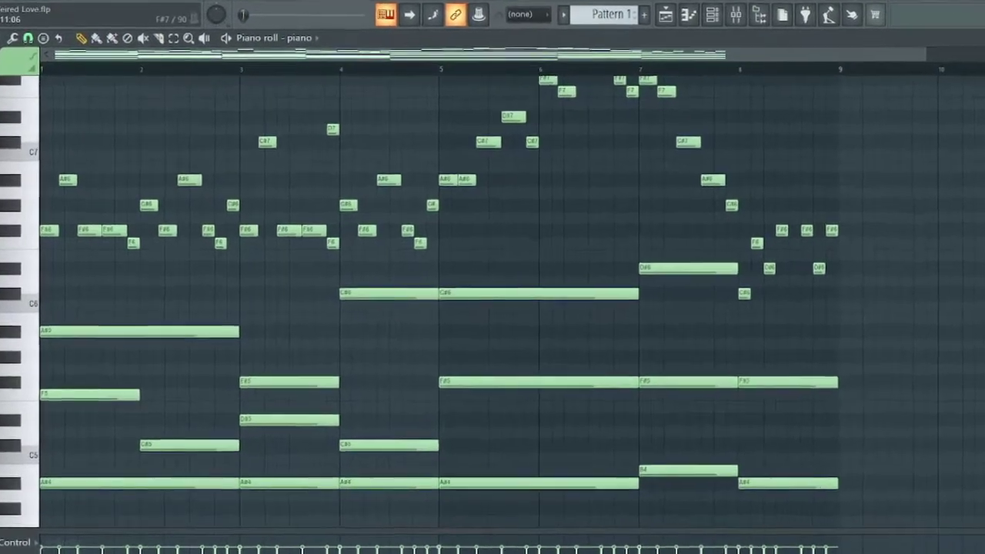
key(space)
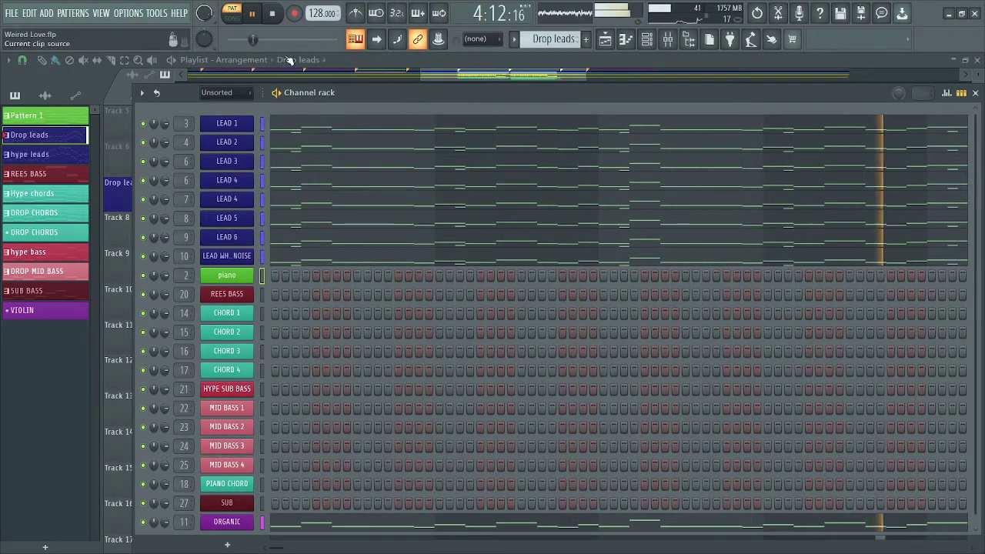
Step: Inspect the LEAD 1 notes of the Drop leads pattern, and audition the lead channels one at a time in solo
click(389, 123)
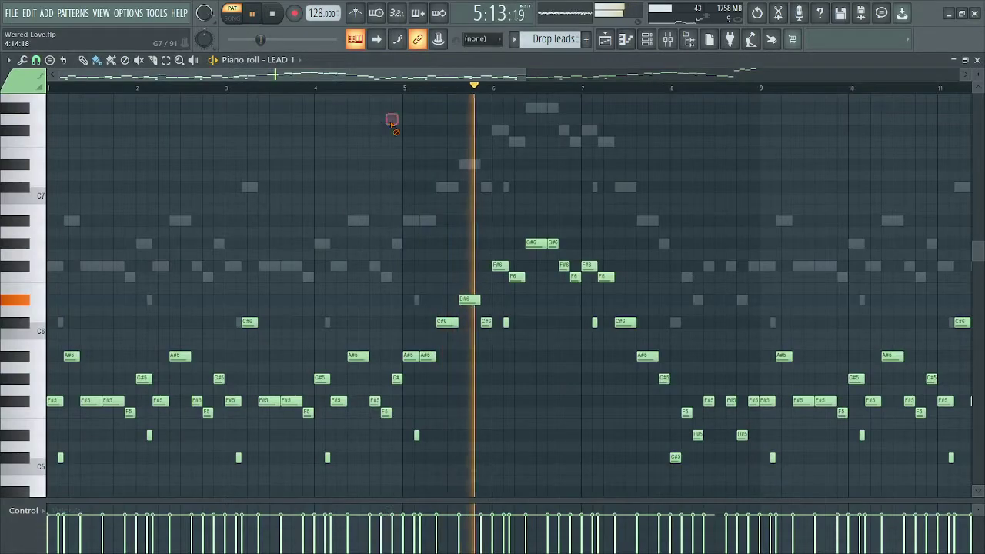
drag(439, 77, 584, 95)
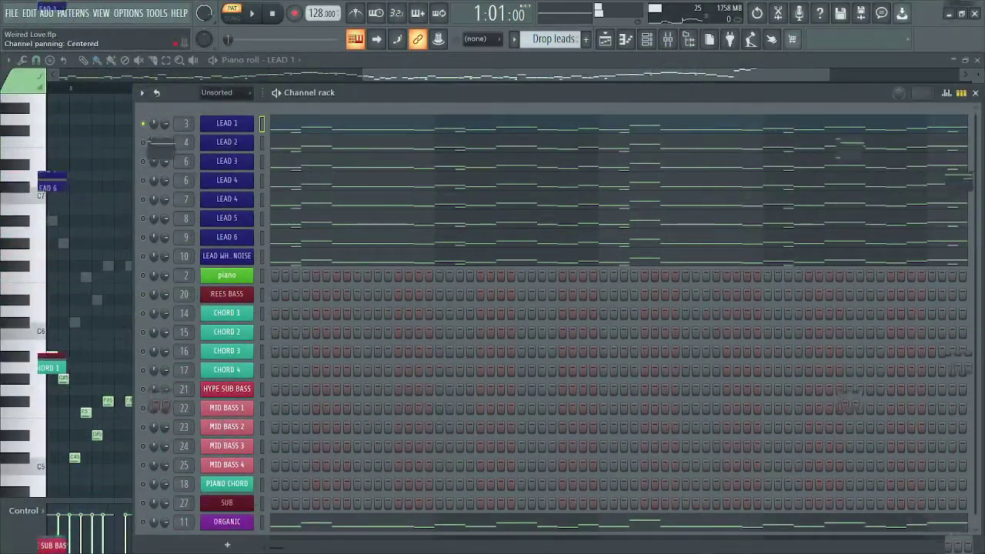
right_click(145, 142)
key(space)
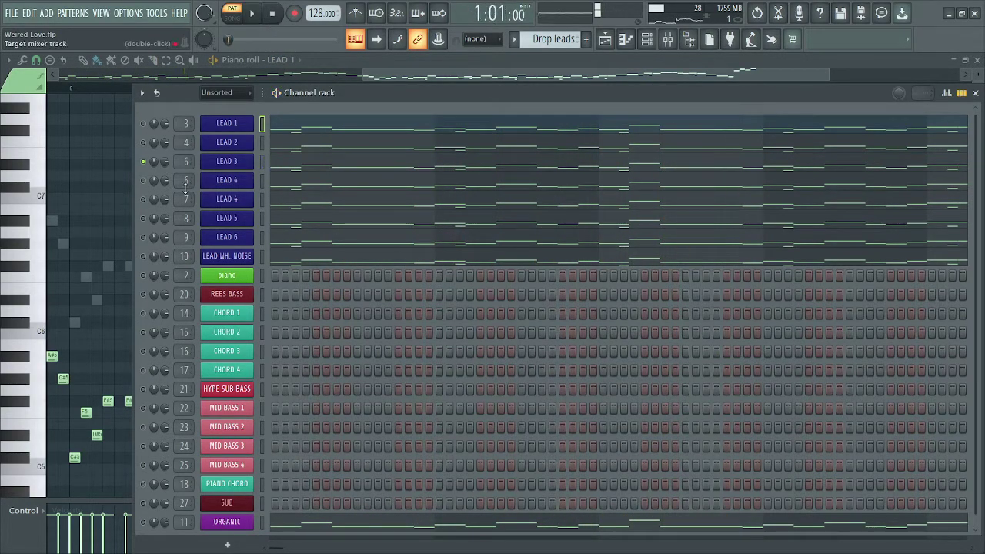
click(254, 14)
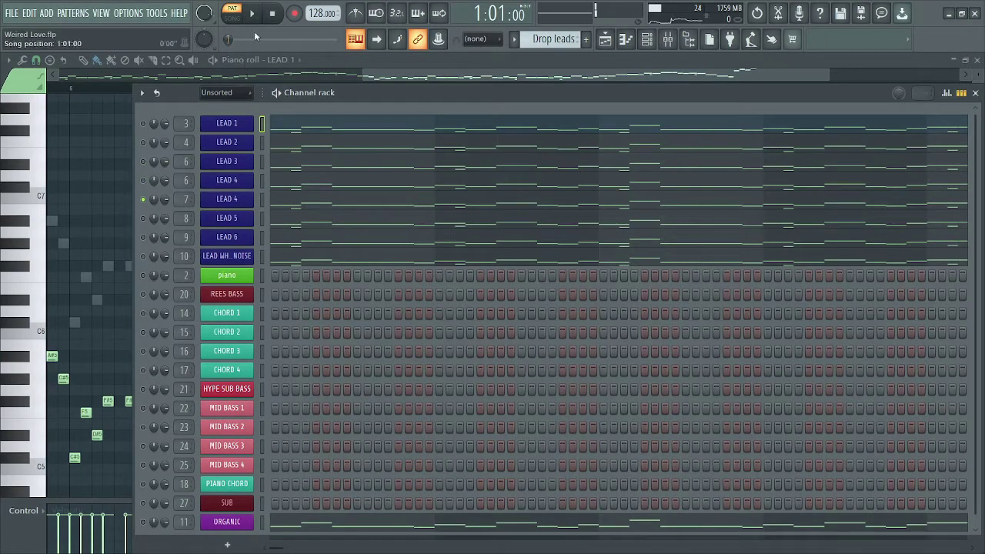
Step: Open the Nexus instrument of the LEAD 4 channel on mixer track 7 and view its preset in the library
click(240, 201)
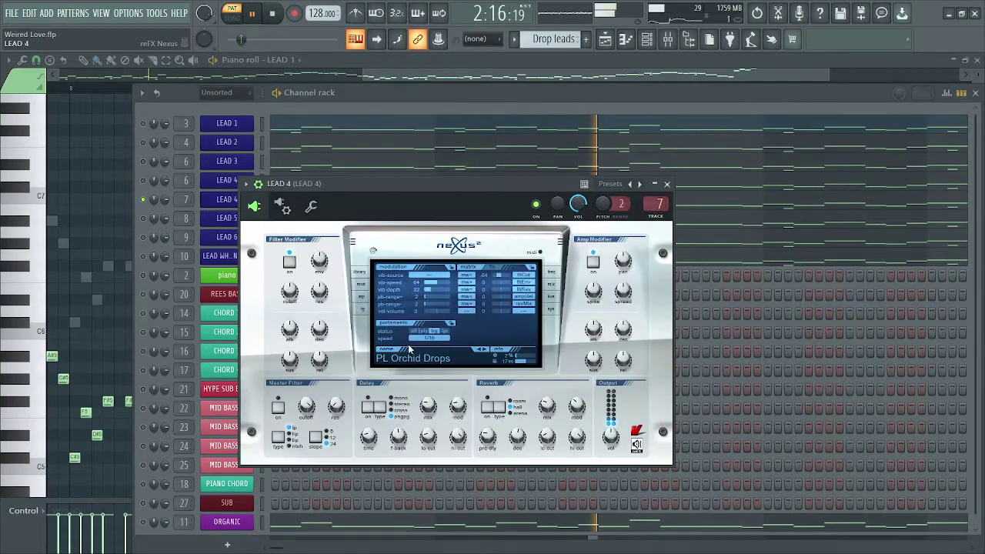
click(364, 275)
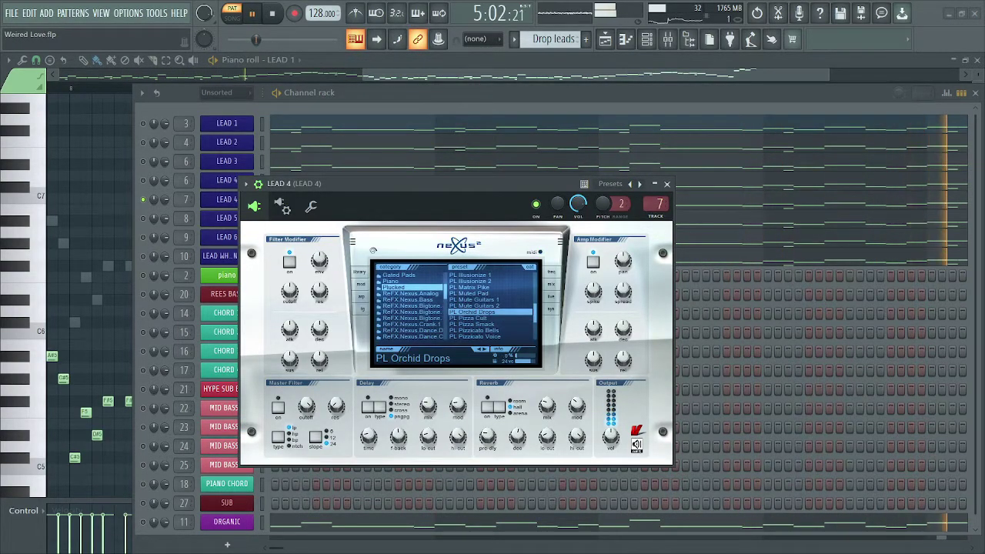
click(667, 184)
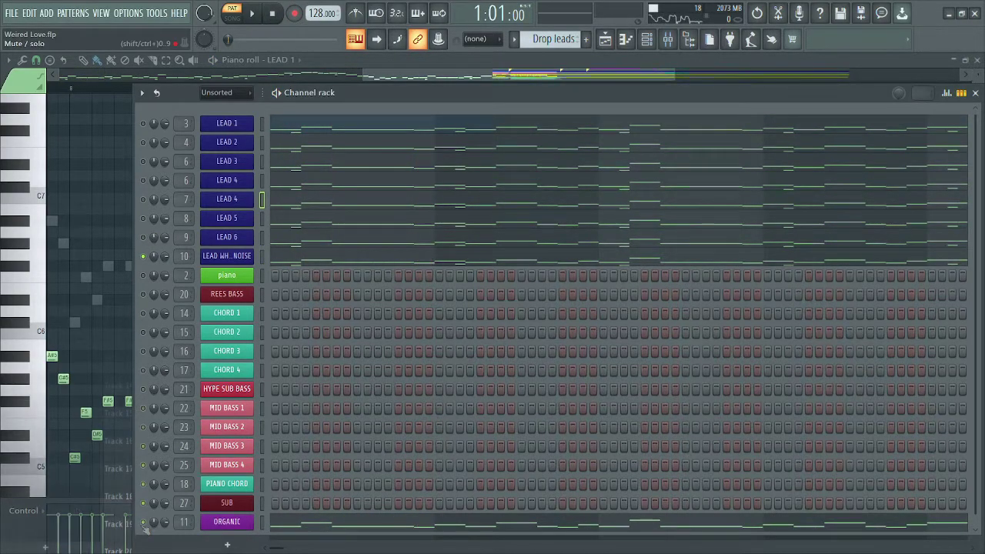
Step: Open the Nexus instrument of the ORGANIC channel and view its loaded preset
key(F5)
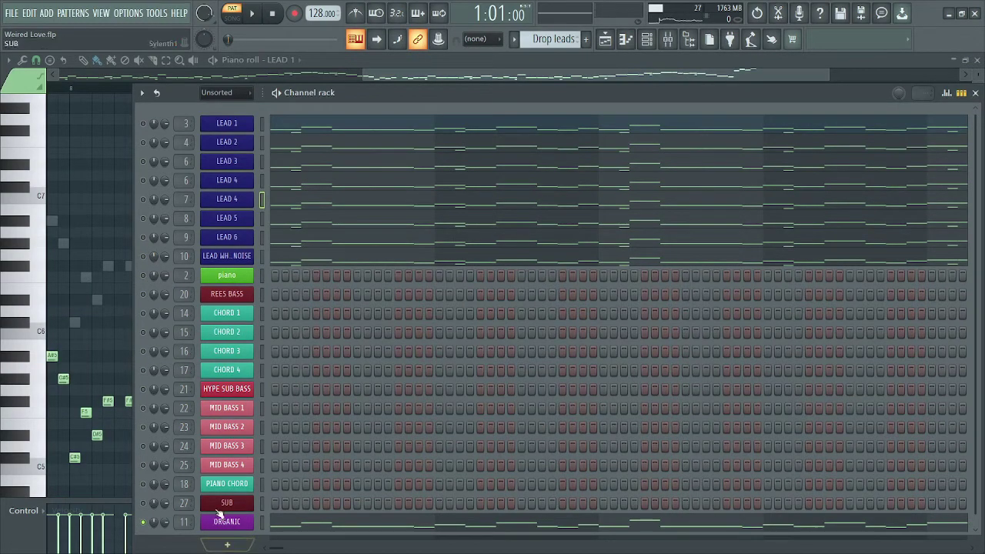
click(230, 522)
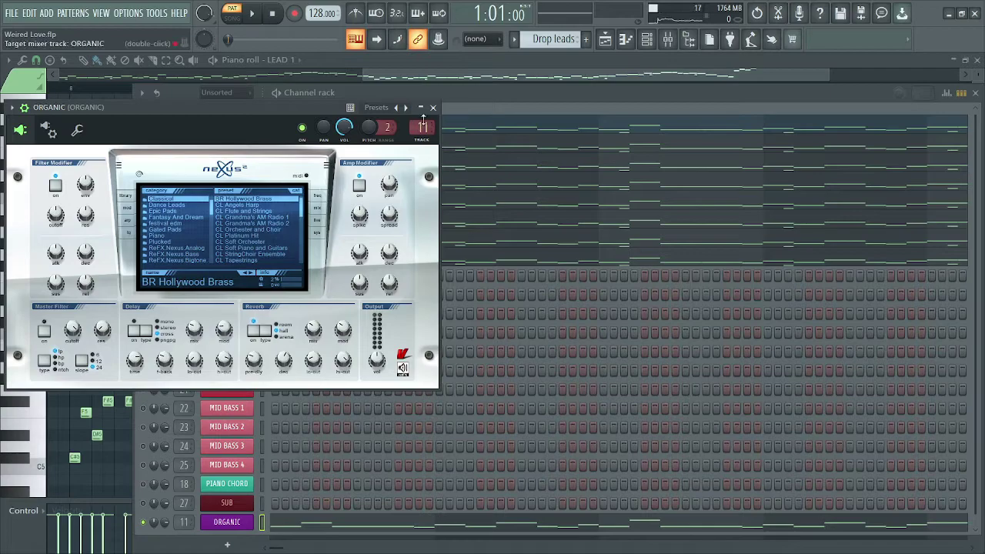
click(433, 108)
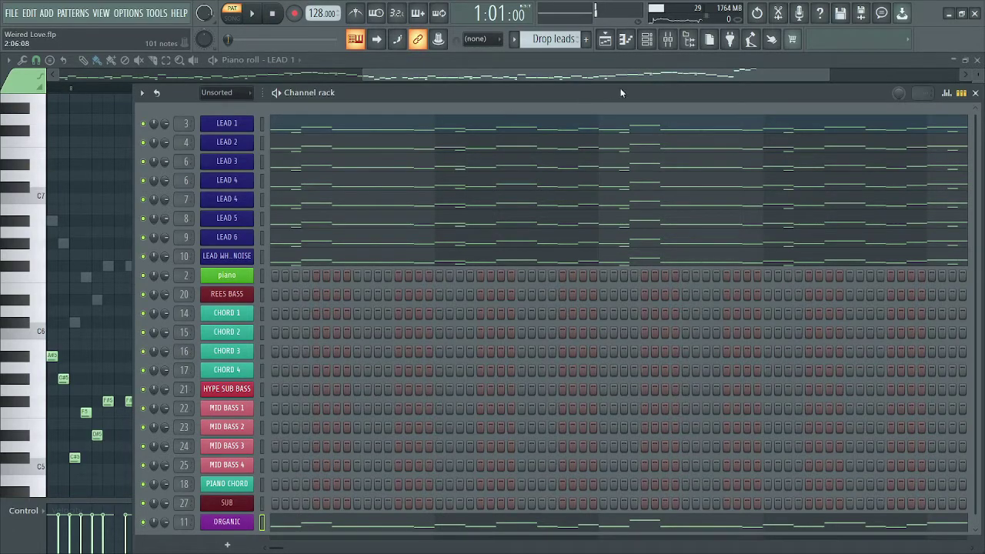
Step: Solo the LEAD 1 track in the mixer and inspect its Fruity parametric EQ 2 curve
click(674, 47)
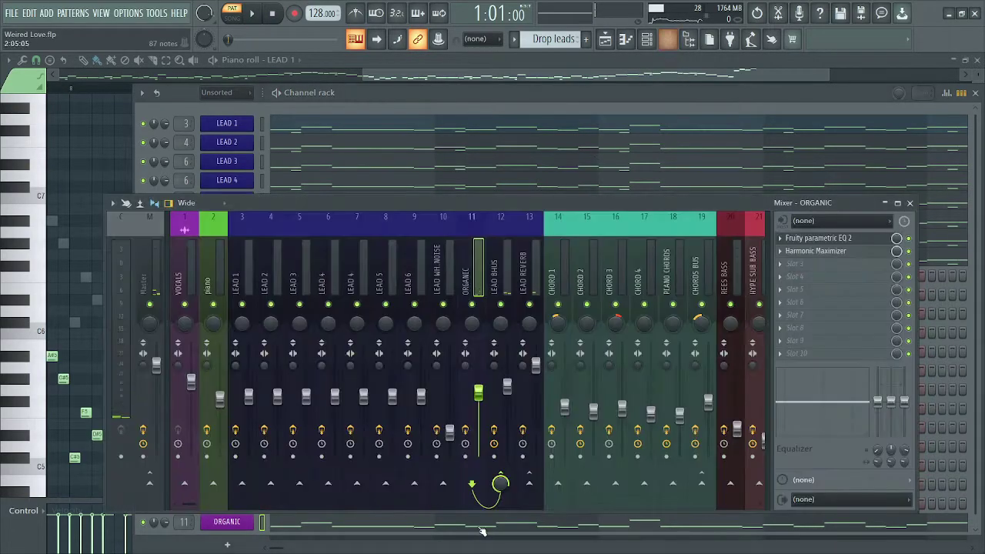
click(251, 286)
right_click(243, 304)
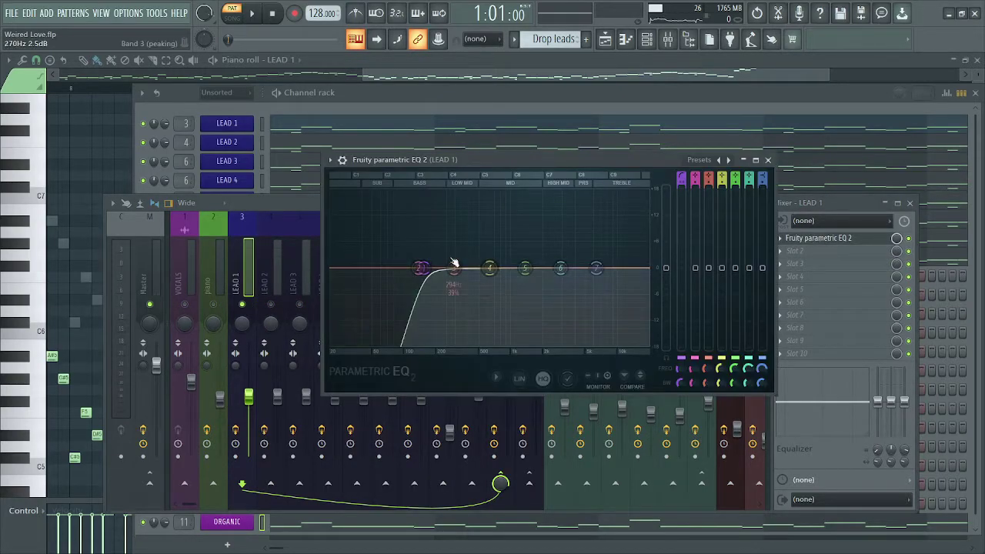
click(767, 160)
Step: Inspect the Fruity parametric EQ 2 curves on the LEAD 2 and LEAD 3 mixer tracks
click(276, 284)
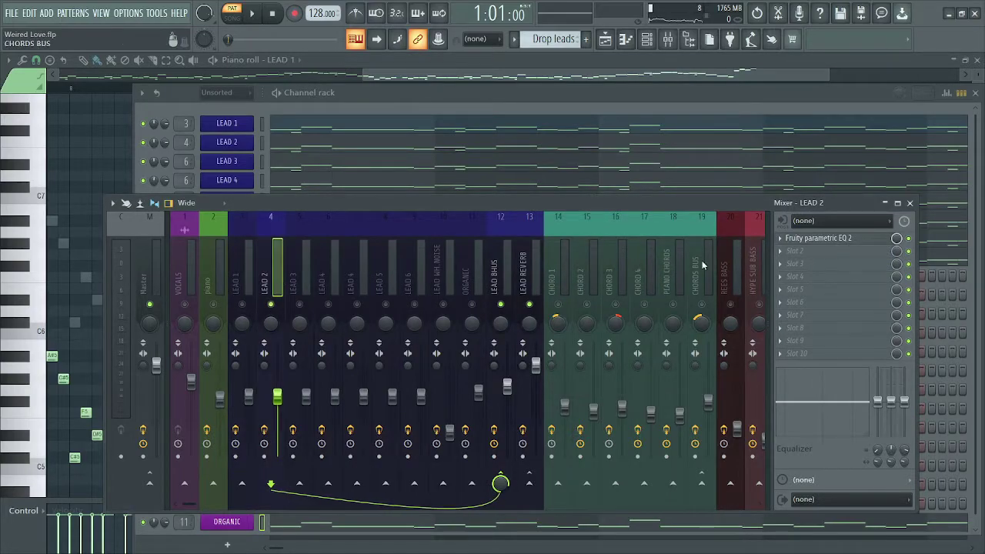
click(813, 240)
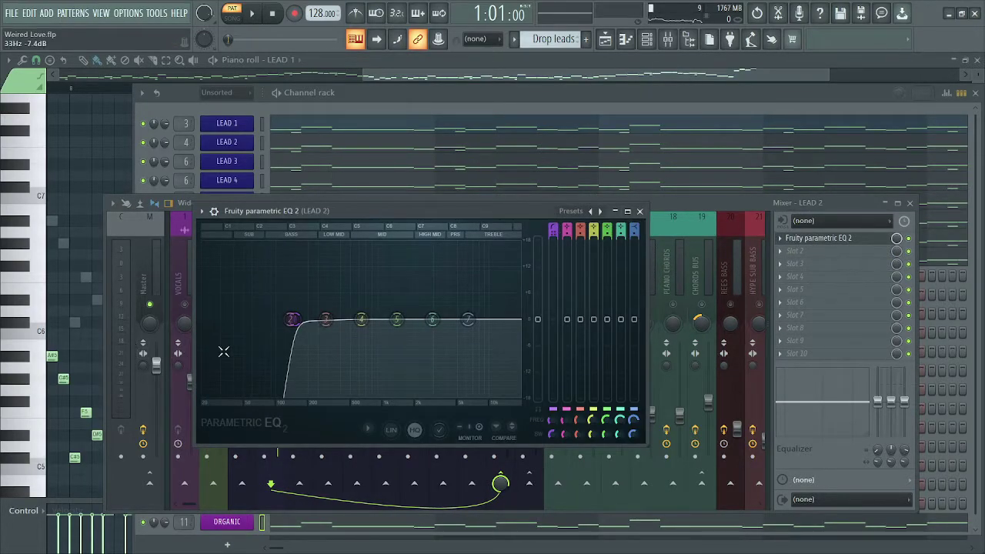
click(639, 211)
click(307, 283)
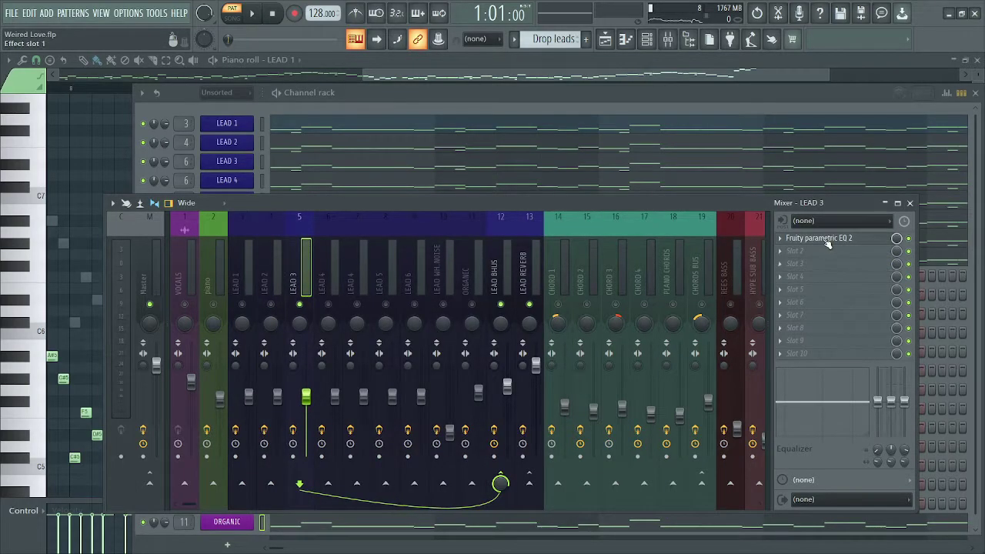
click(827, 241)
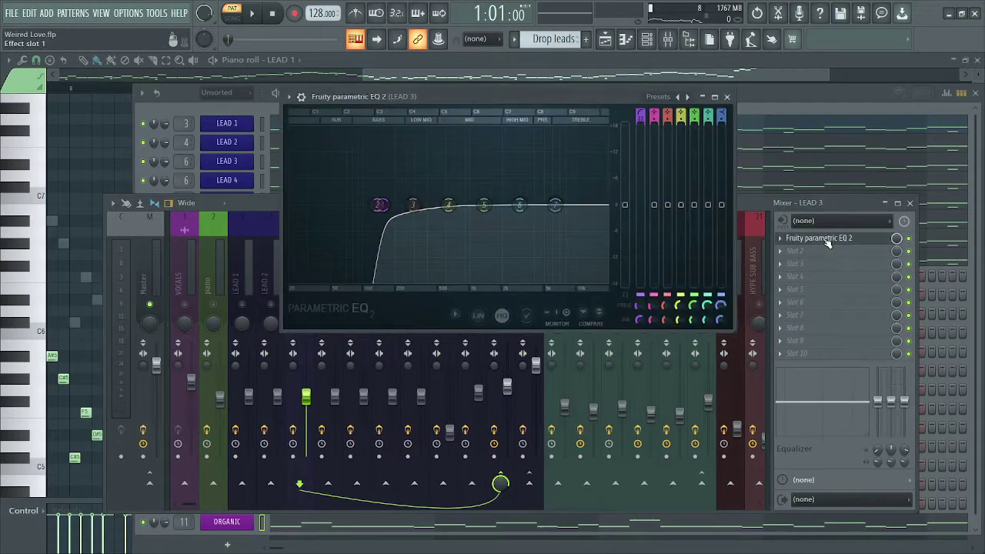
click(726, 97)
Step: Inspect the Fruity parametric EQ 2 curve of the LEAD 4 layer on mixer track 6
click(328, 308)
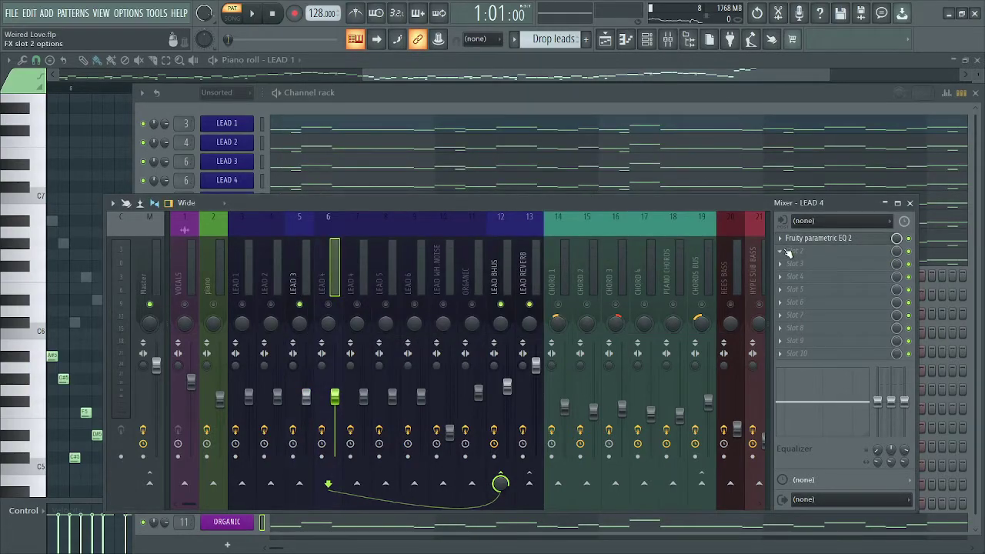
click(799, 240)
click(284, 243)
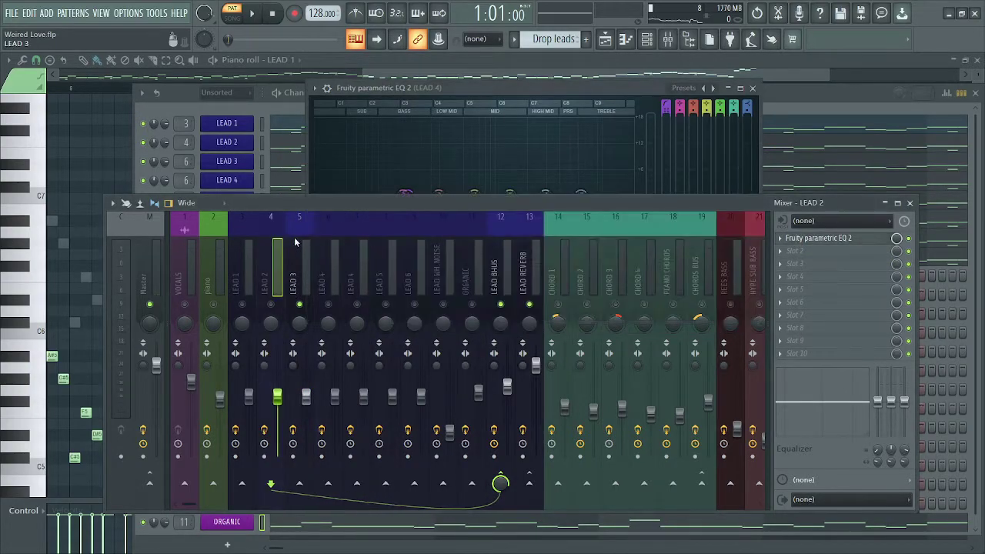
click(363, 264)
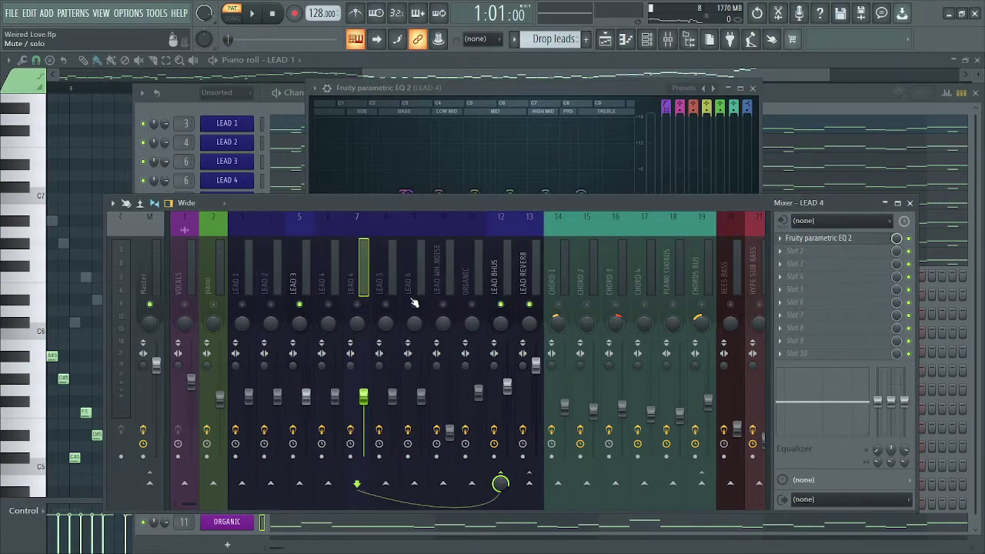
click(811, 240)
click(681, 209)
click(755, 126)
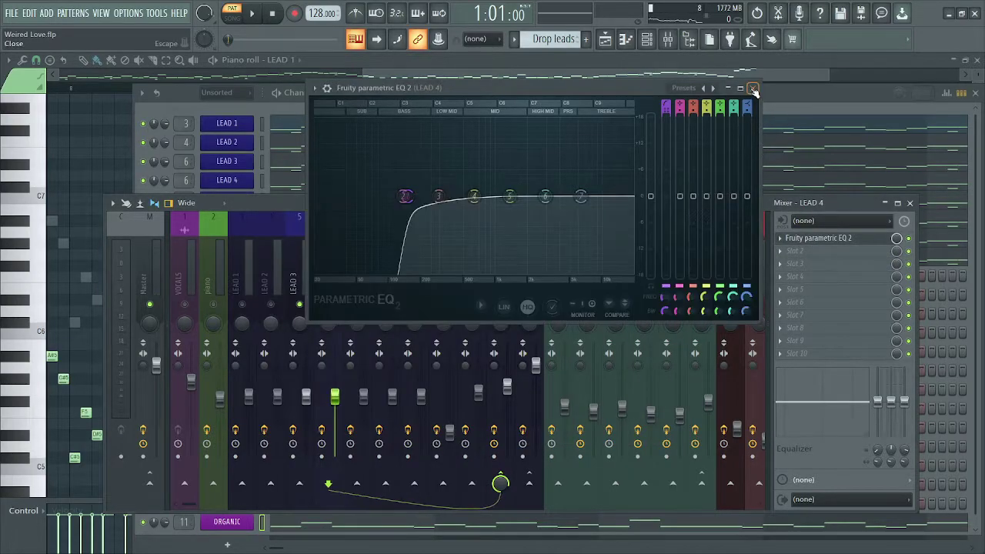
click(336, 305)
Step: Inspect the Fruity parametric EQ 2 curve of the other LEAD 4 layer, on mixer track 7
click(367, 264)
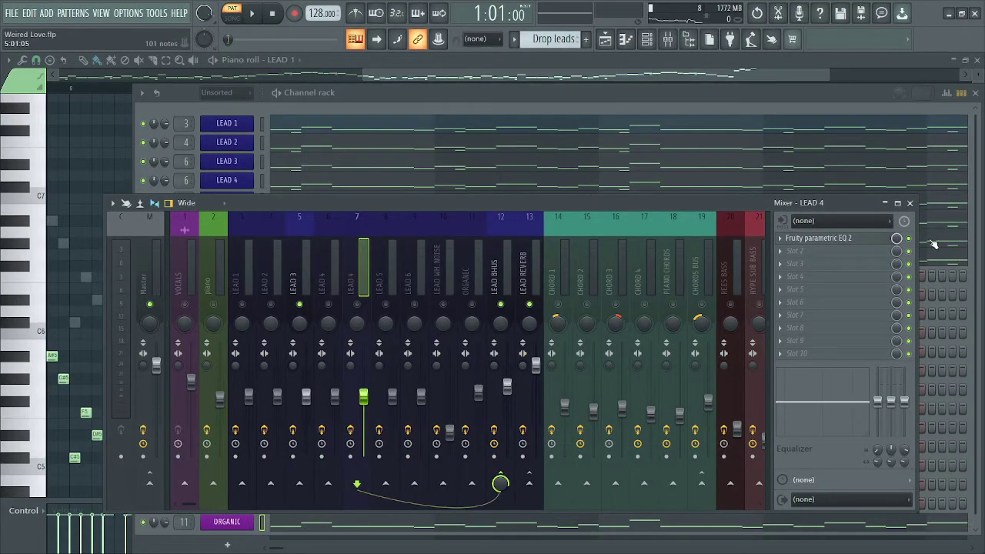
click(811, 239)
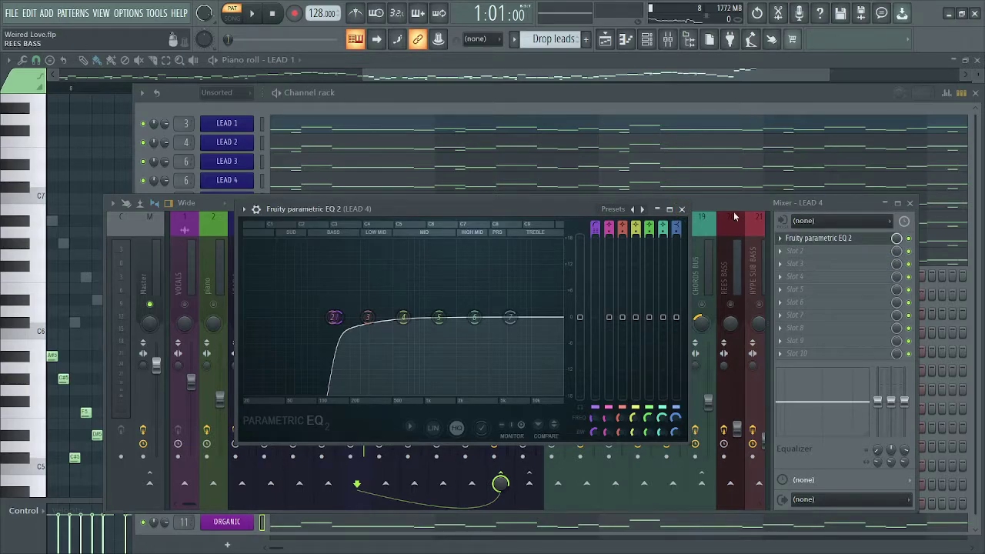
click(681, 209)
Step: Inspect the Fruity parametric EQ 2 curves on the LEAD 5 and LEAD 6 mixer tracks
click(390, 254)
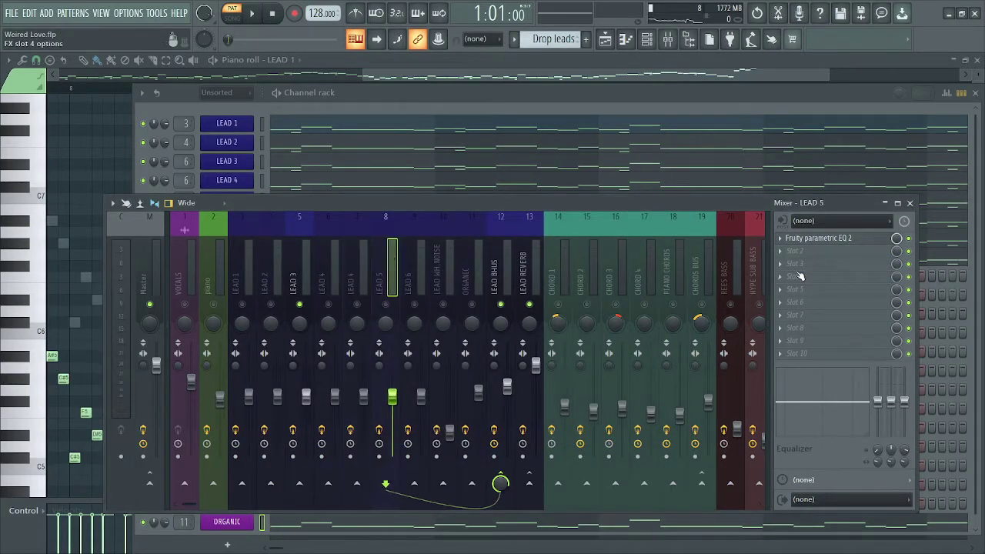
click(842, 239)
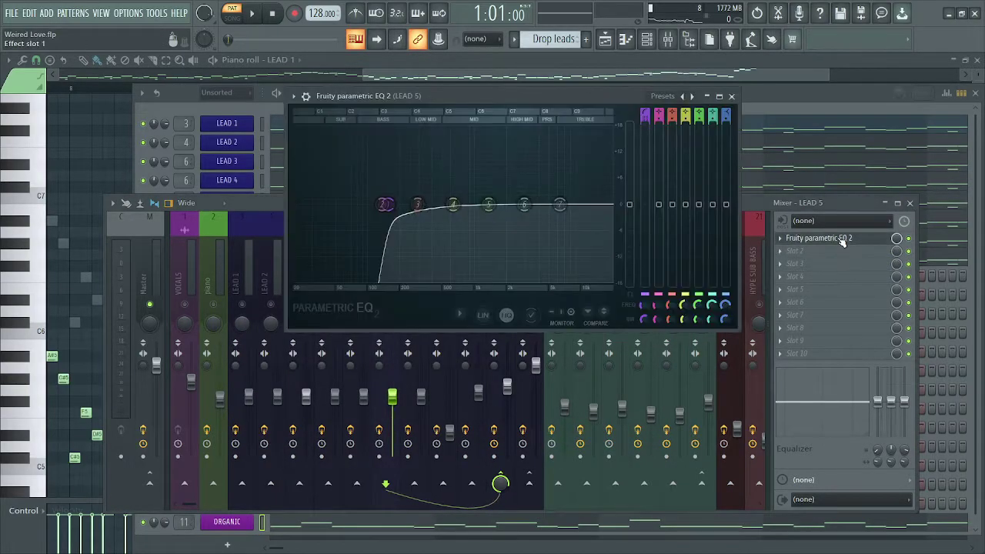
click(731, 96)
click(427, 271)
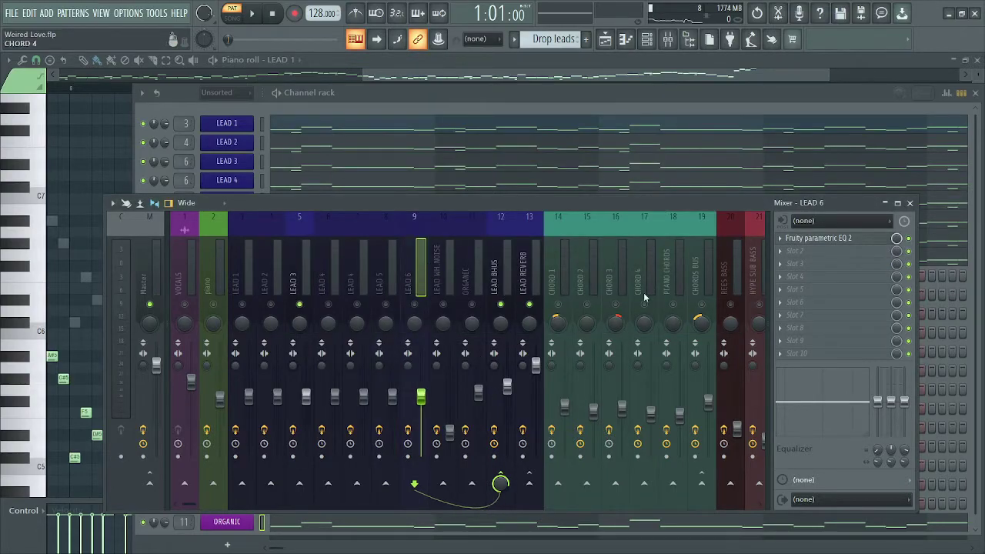
click(828, 243)
click(639, 142)
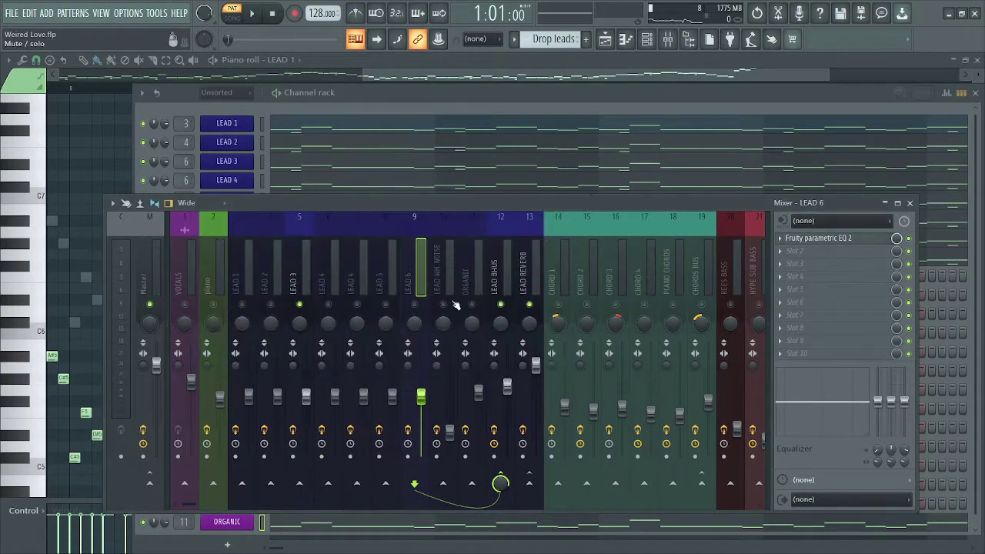
Step: Solo the LEAD WHITE NOISE mixer track in place of LEAD 3 and play the pattern to audition it
click(447, 284)
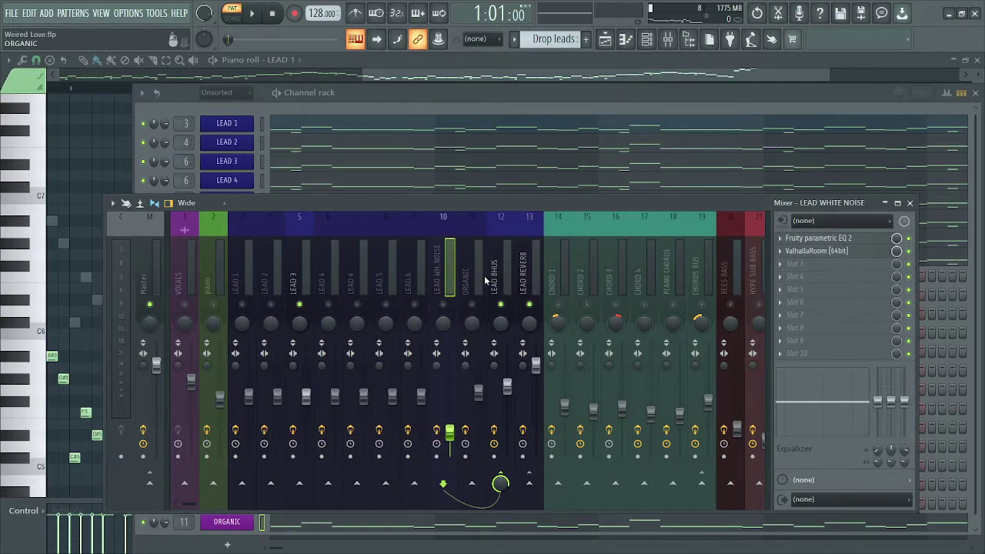
right_click(300, 306)
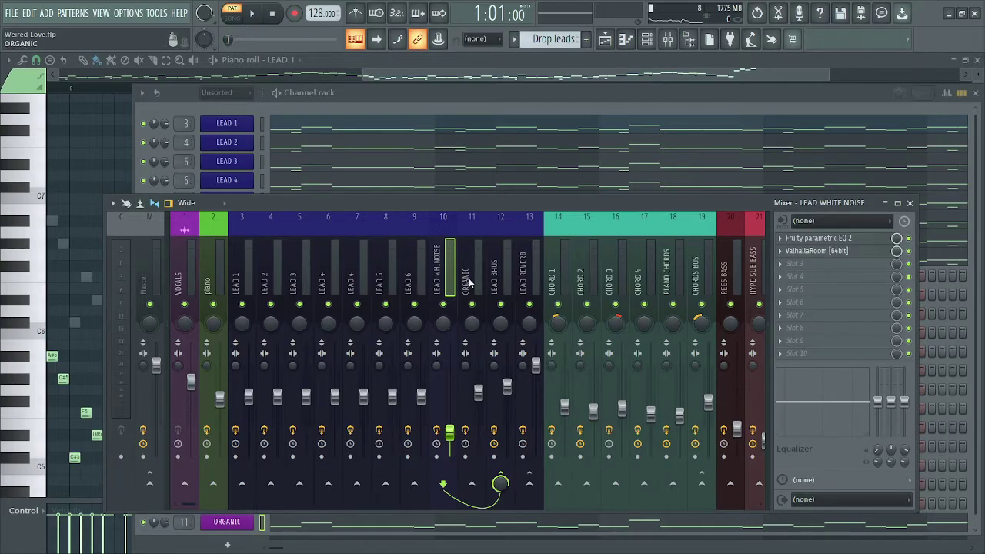
right_click(443, 305)
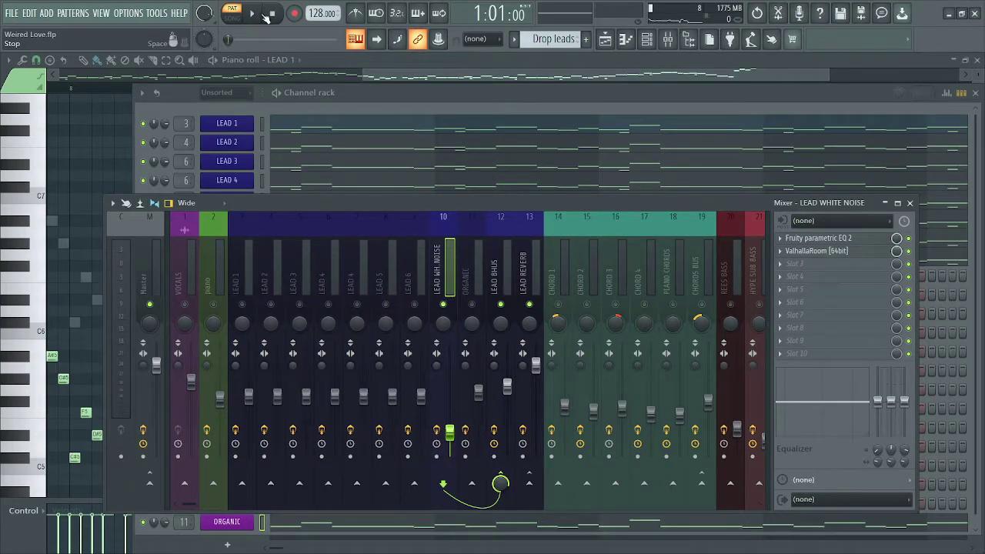
key(space)
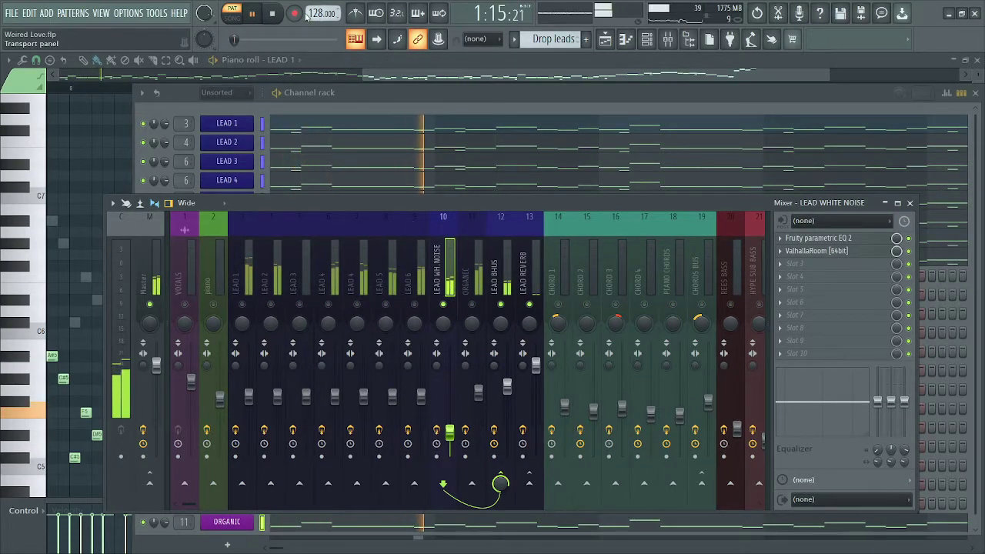
Step: Stop playback, inspect Fruity parametric EQ 2 and ValhallaRoom on the LEAD WHITE NOISE mixer track, and solo the ORGANIC track instead
key(space)
click(831, 240)
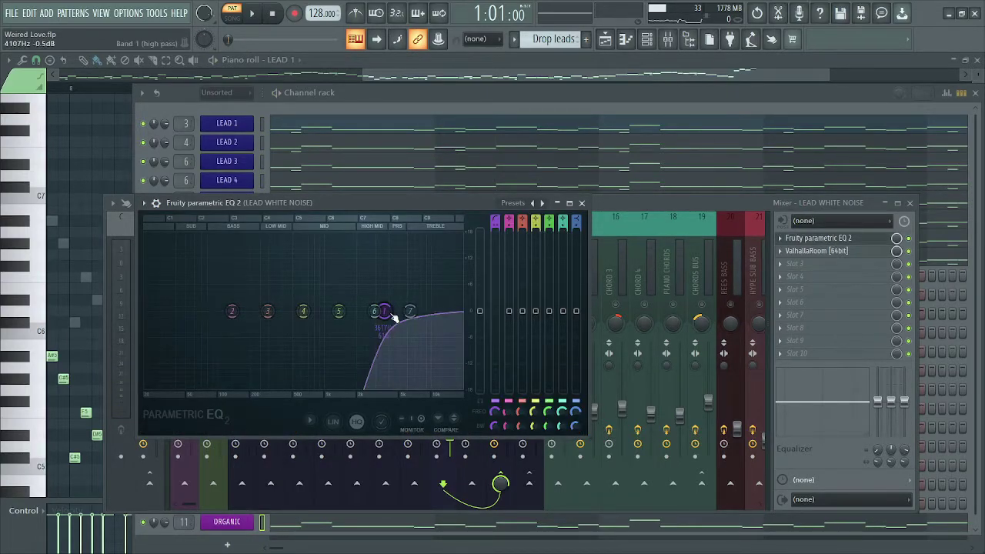
click(582, 204)
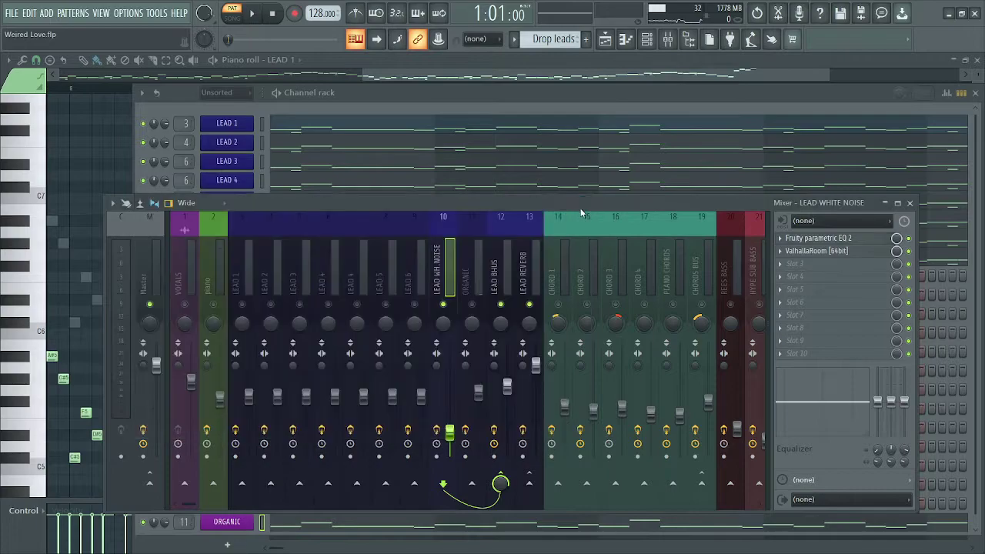
click(804, 252)
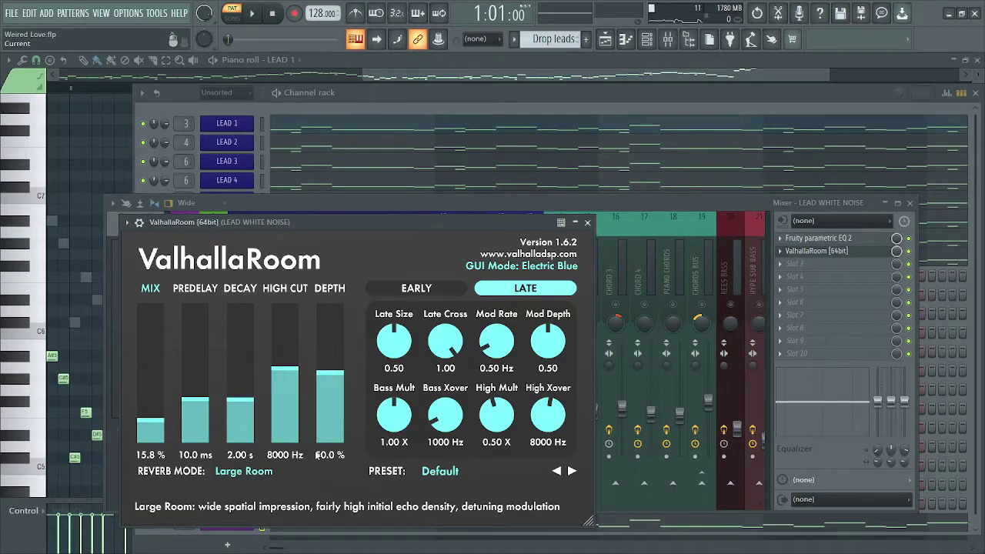
click(587, 223)
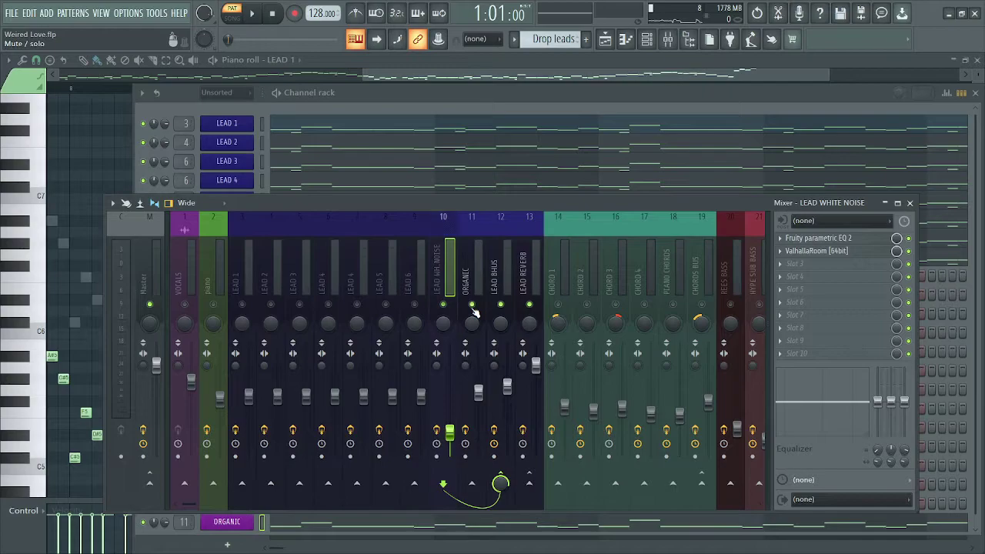
Step: Inspect the Fruity parametric EQ 2 curve and the Harmonic Maximizer settings on the ORGANIC mixer track
click(477, 285)
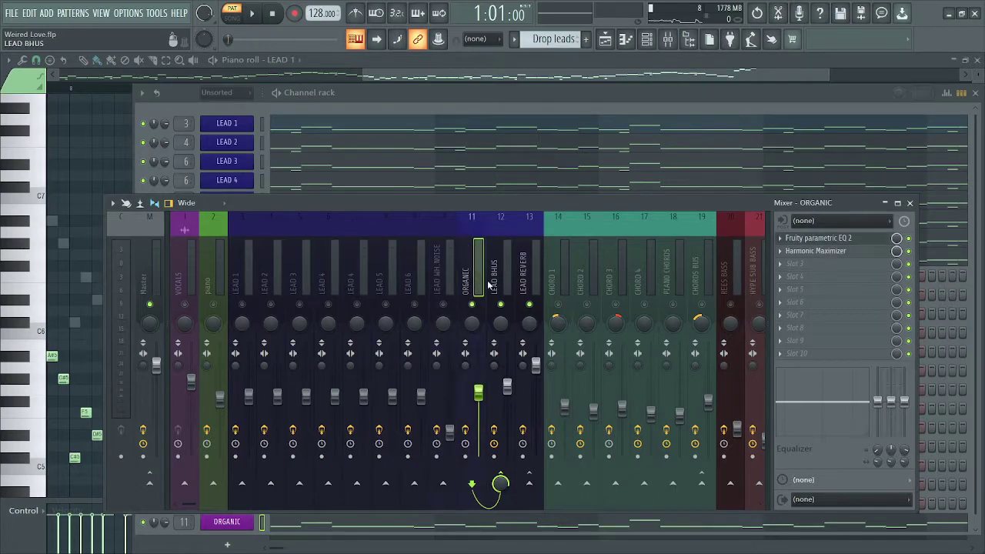
click(819, 239)
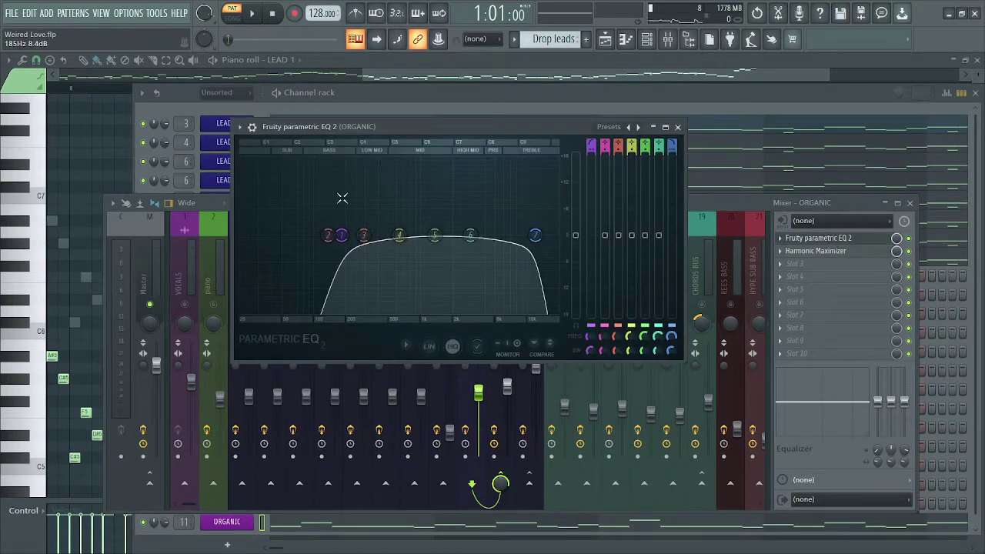
click(677, 126)
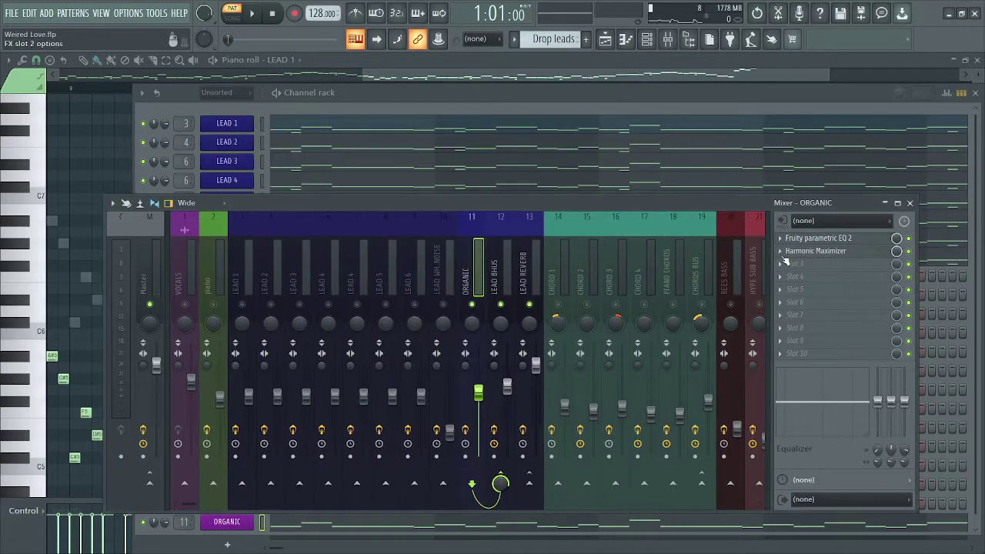
click(820, 251)
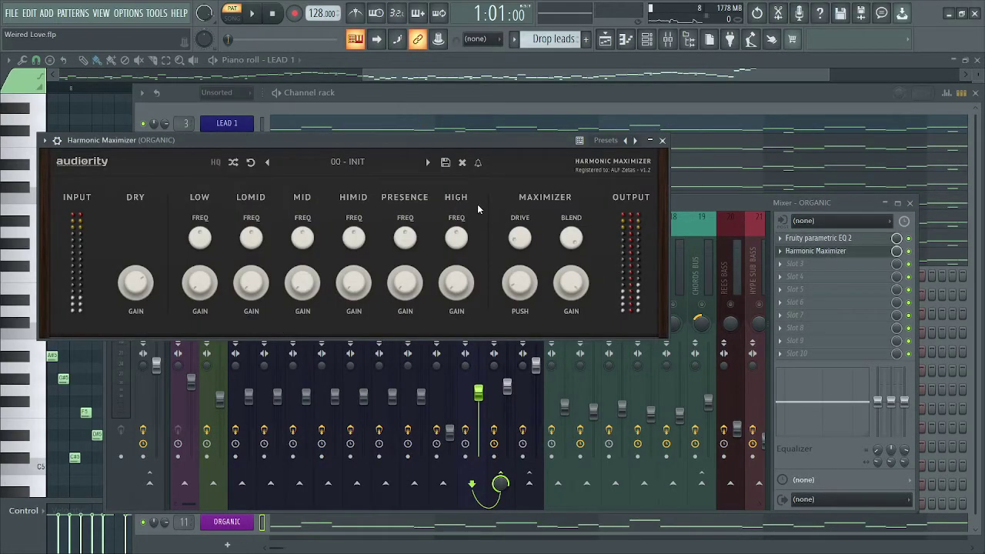
click(662, 140)
Step: Inspect the first Pro-Q 3 on the LEAD BHUS mixer track while playing the pattern with all tracks enabled
click(501, 276)
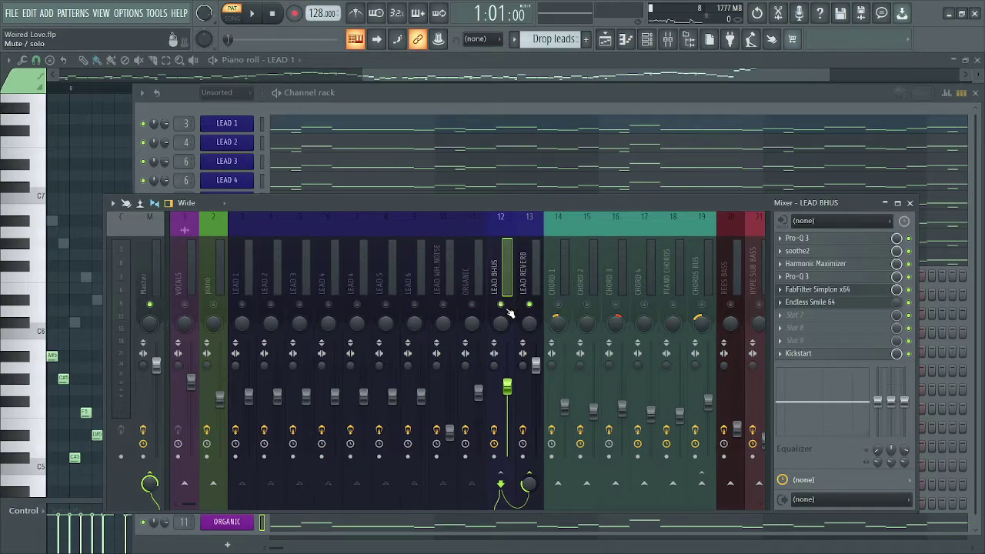
click(821, 243)
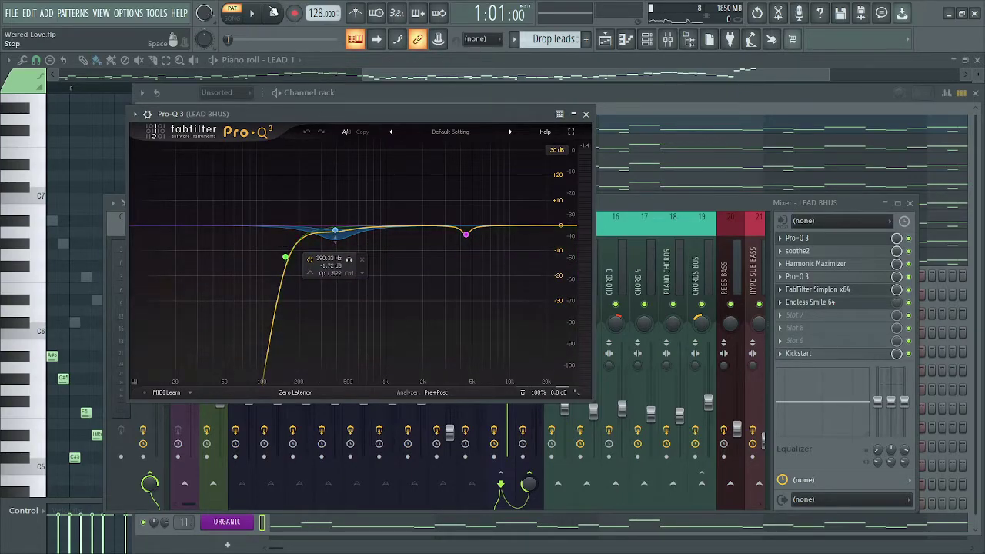
click(249, 12)
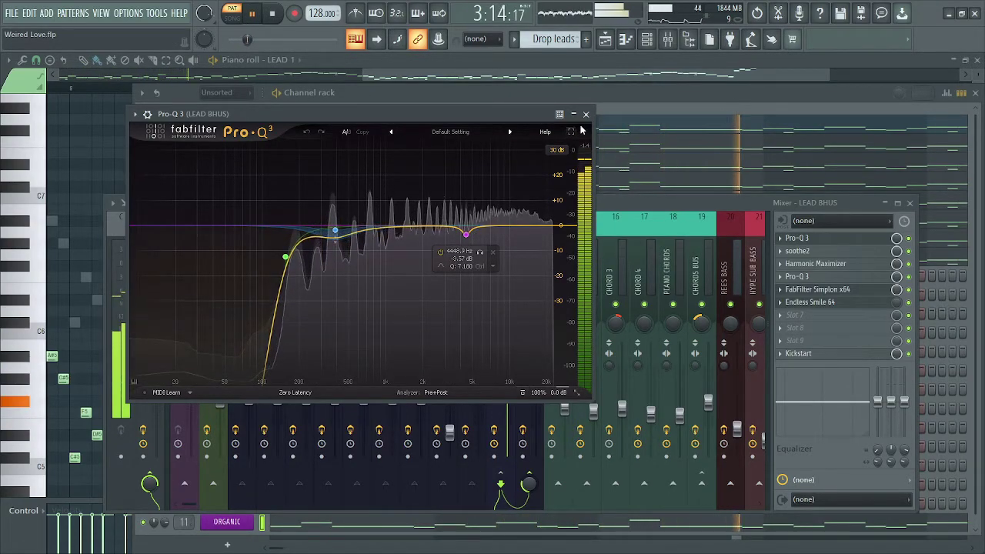
click(586, 114)
key(space)
Step: Inspect soothe2 and the Harmonic Maximizer on the LEAD BHUS track while the pattern plays
click(807, 250)
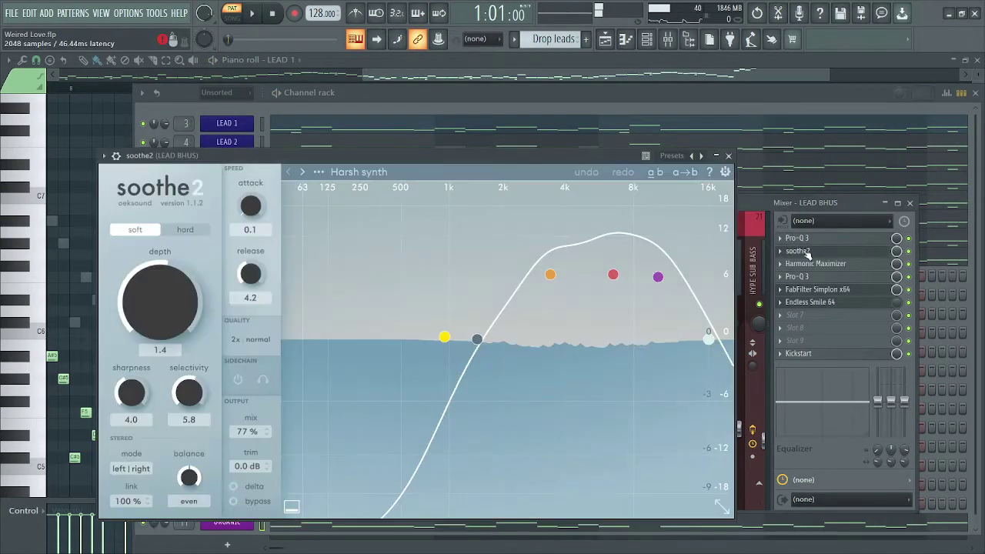
click(251, 15)
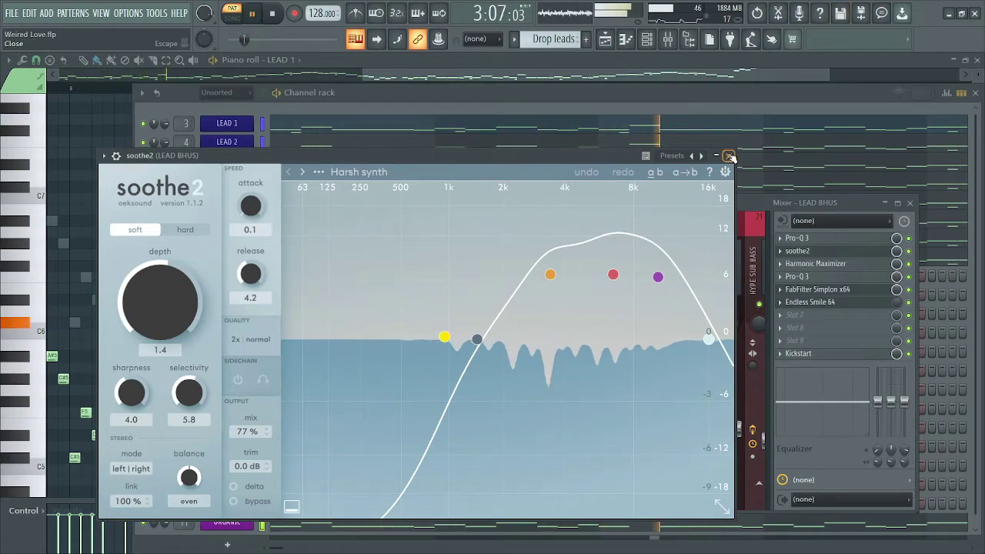
click(800, 251)
click(803, 265)
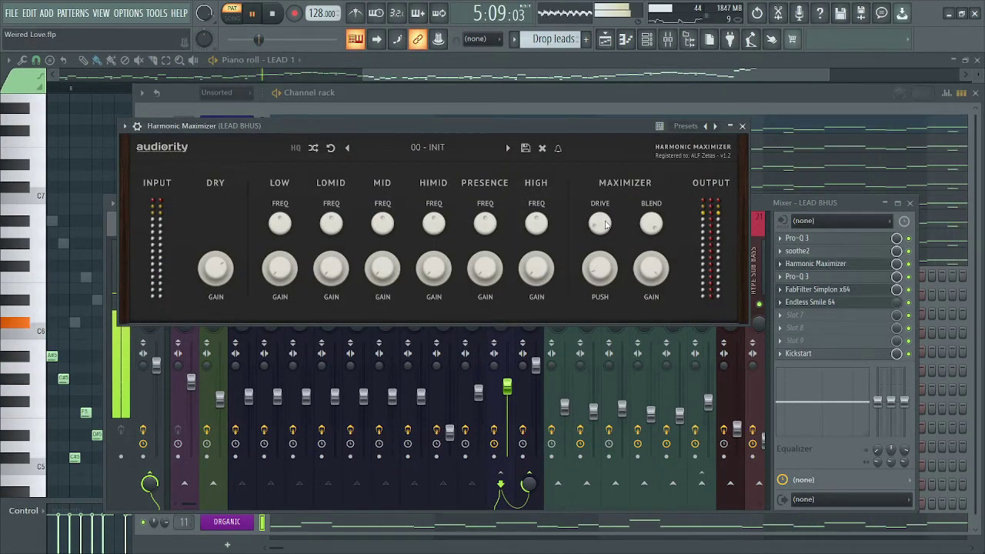
click(741, 125)
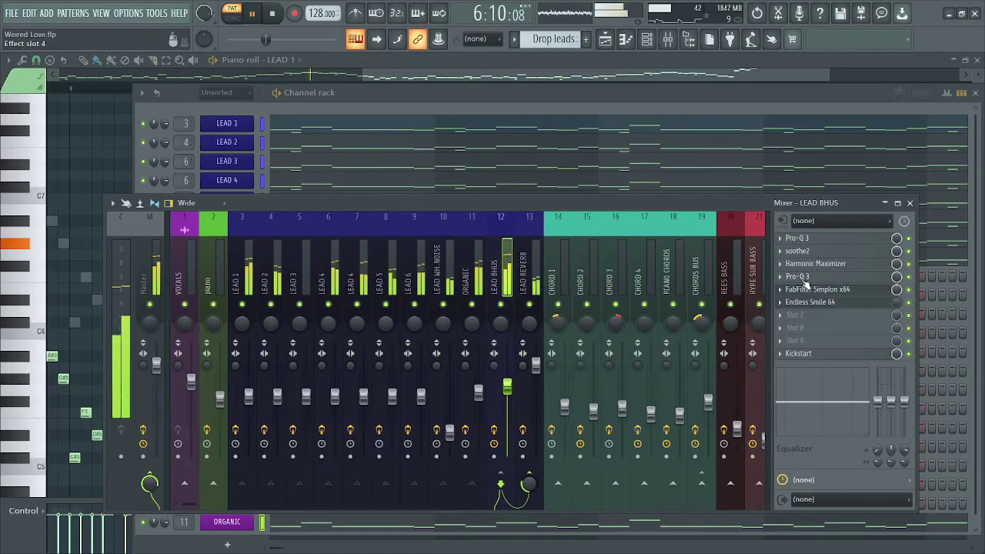
Step: Inspect the second Pro-Q 3 with its mid-range bell boost and the FabFilter Simplon filter on the LEAD BHUS track
click(800, 276)
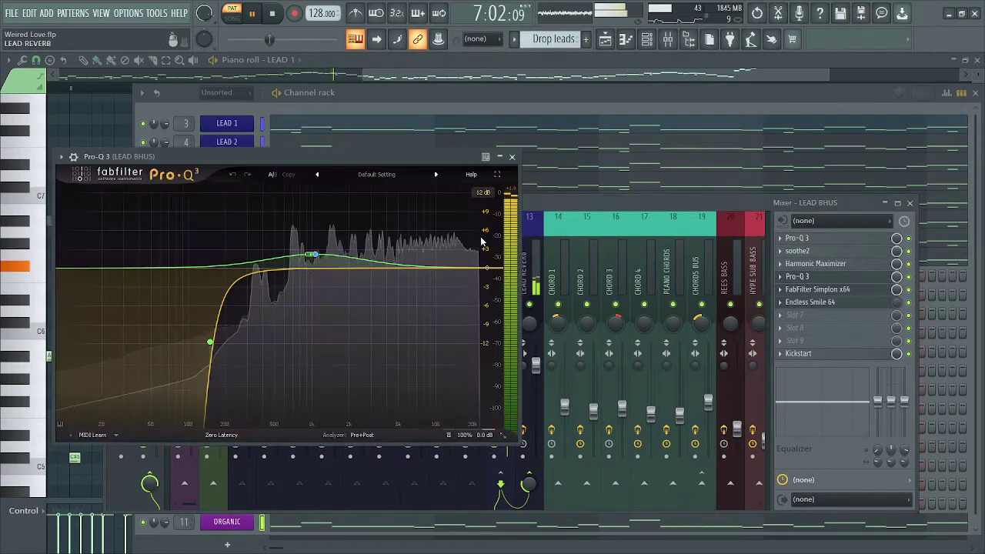
click(315, 255)
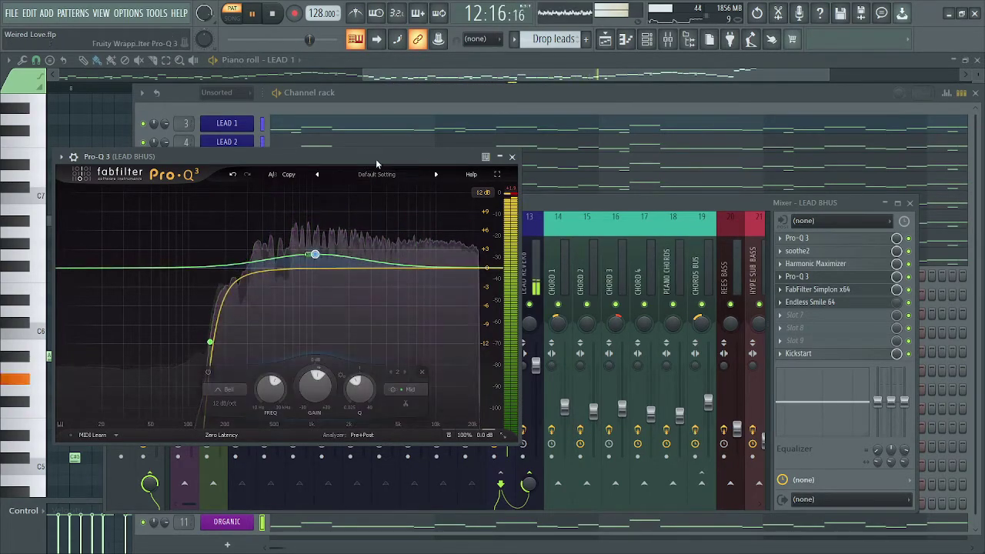
click(513, 157)
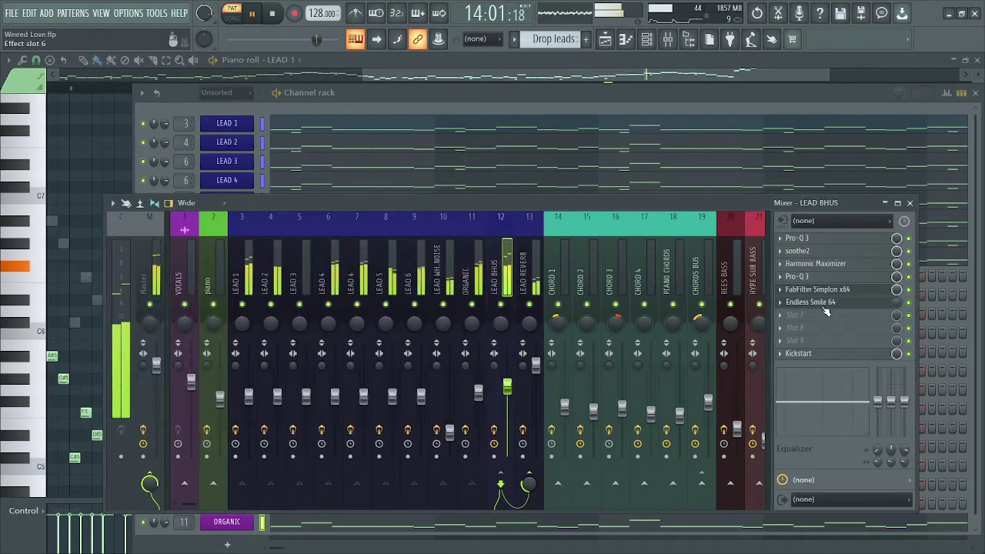
click(815, 290)
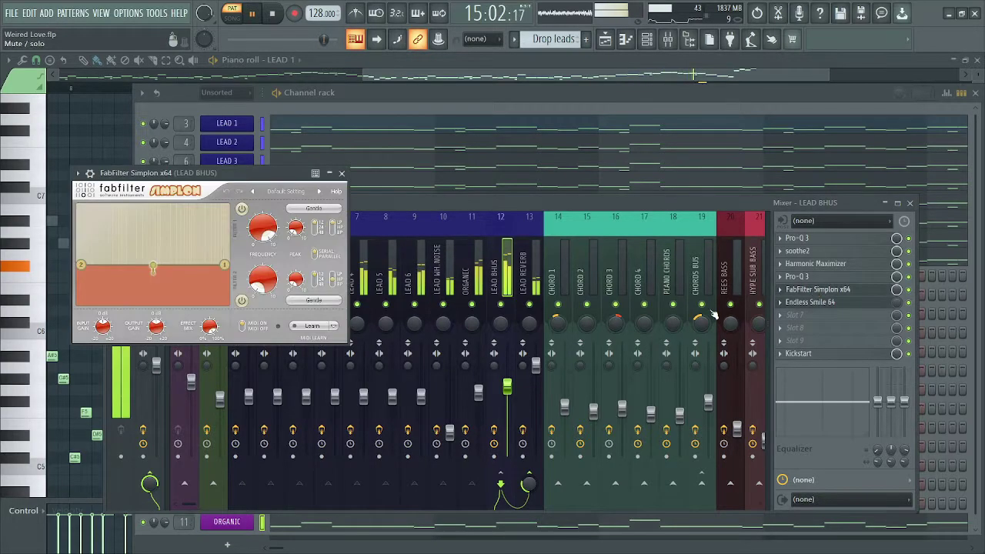
Step: Solo the Drop leads playlist track, unmute Track 8 and Track 9, and audition the LEAD BHUS filter automation in song mode
click(604, 39)
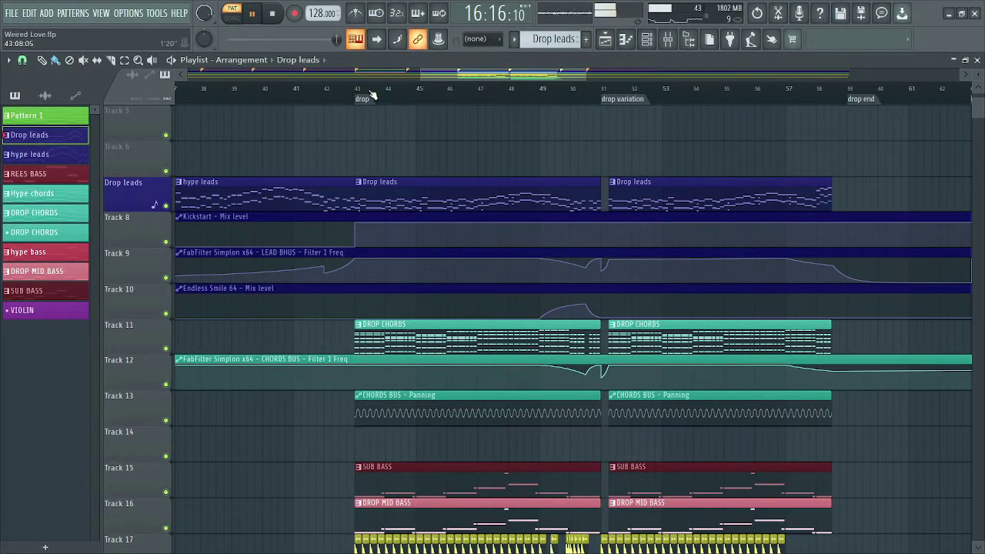
right_click(166, 205)
click(166, 240)
click(166, 277)
key(l)
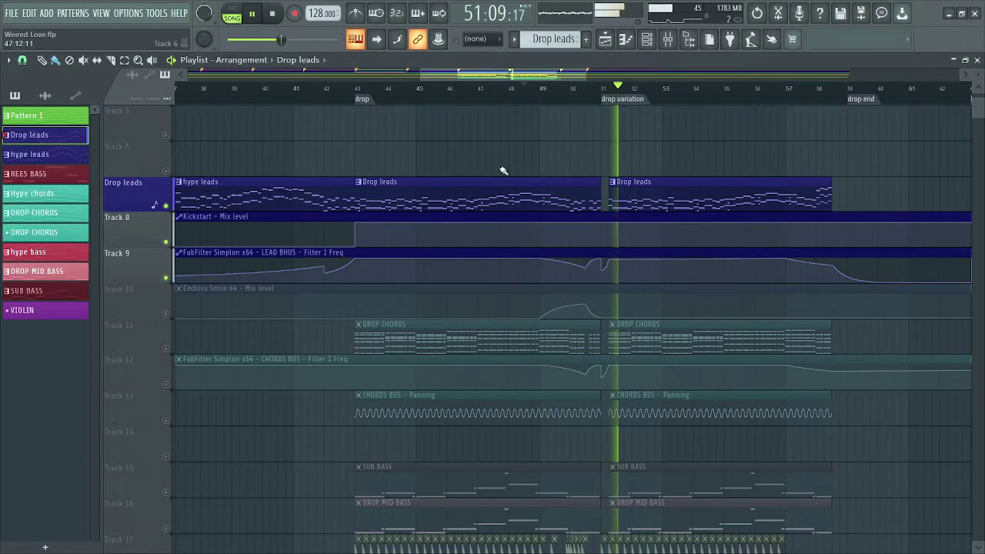
key(space)
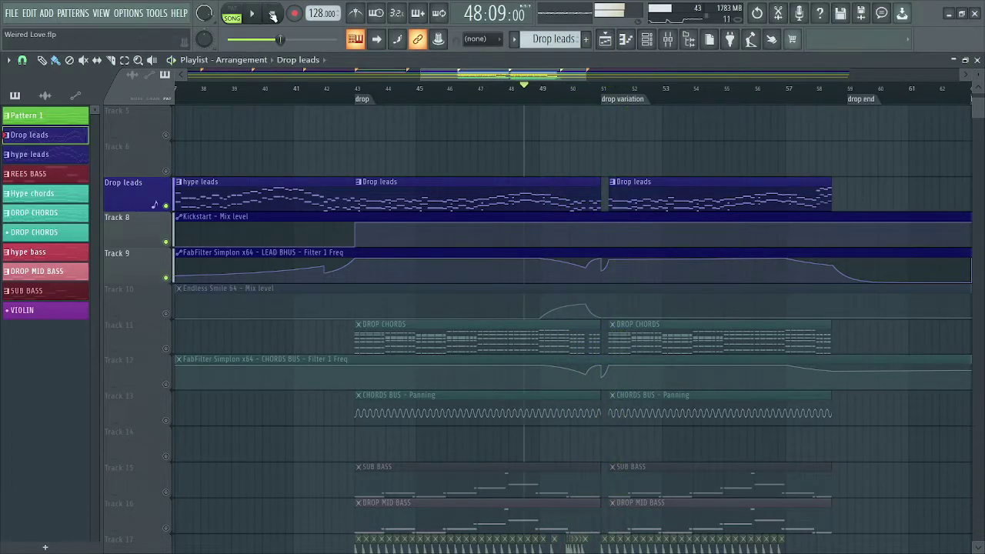
Step: Inspect the Endless Smile 64 effect on the LEAD BHUS mixer track and return to the playlist
click(667, 44)
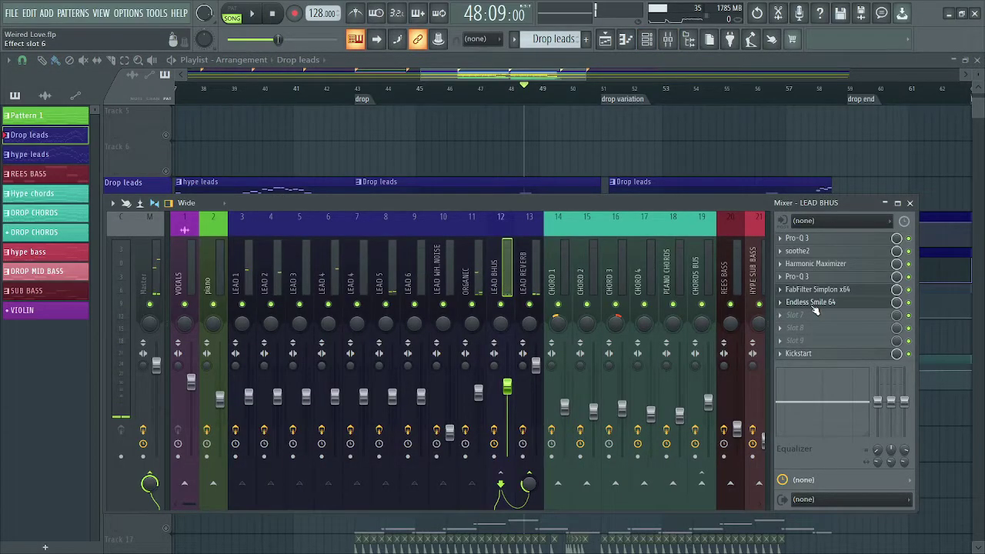
click(812, 304)
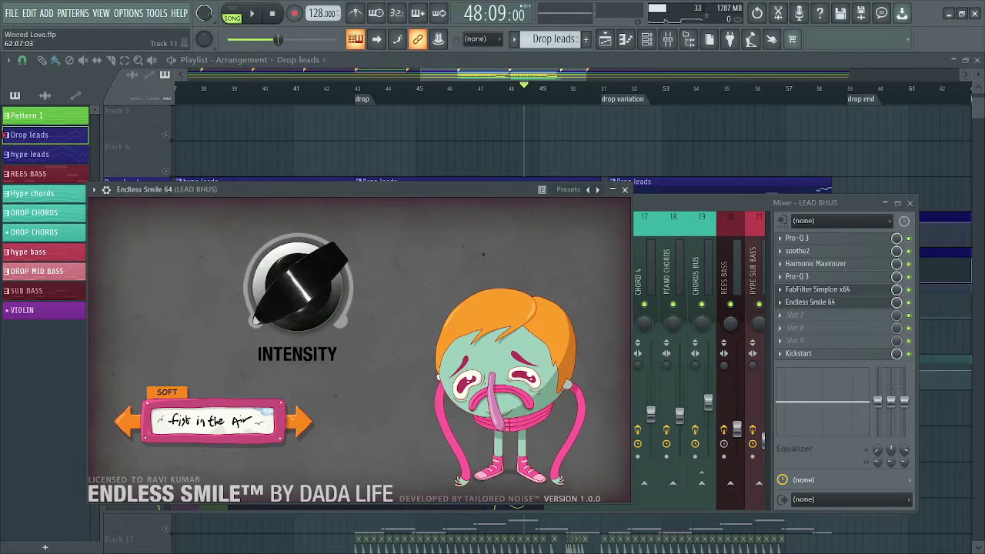
click(481, 77)
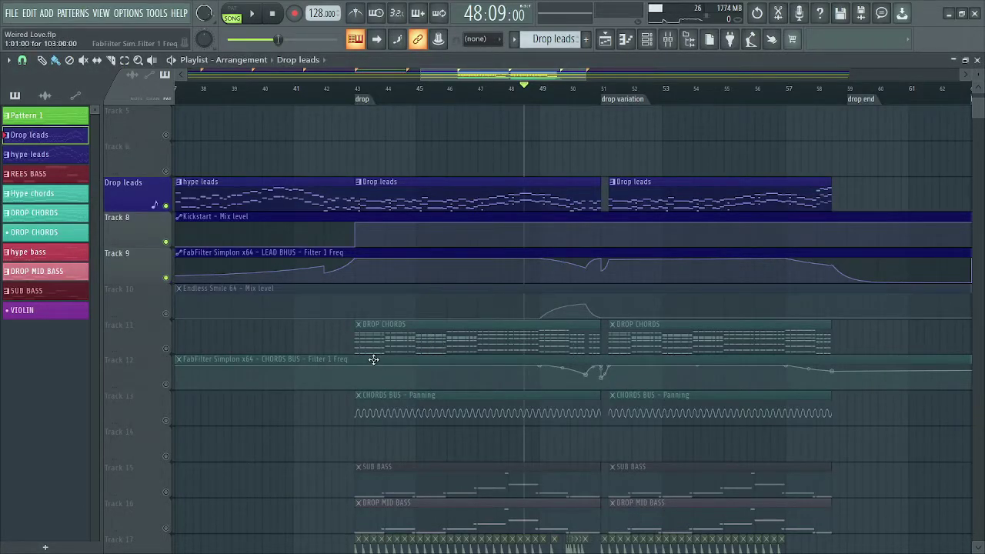
Step: Raise the Intensity of Endless Smile 64 on LEAD BHUS to about 95% and unmute its Mix level automation on playlist Track 10
click(669, 40)
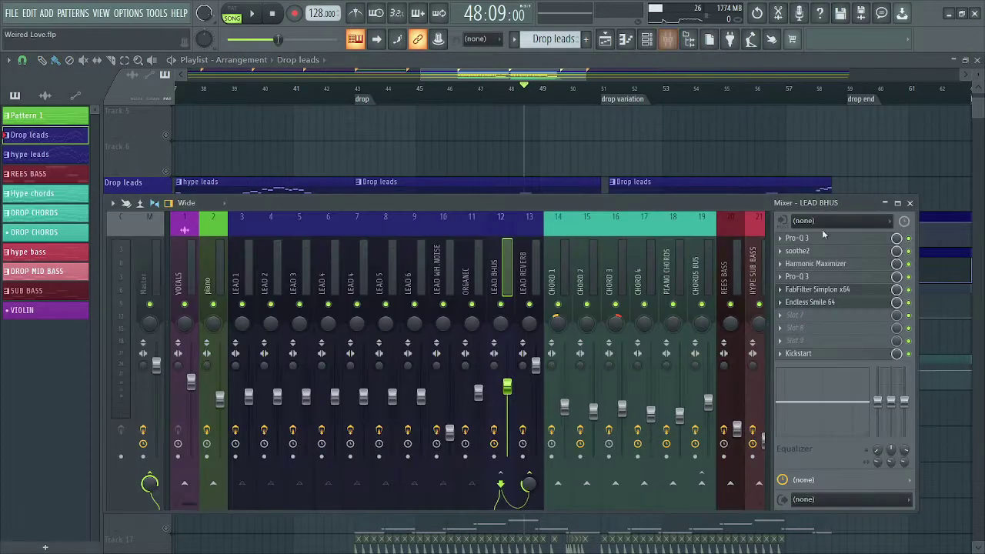
click(802, 303)
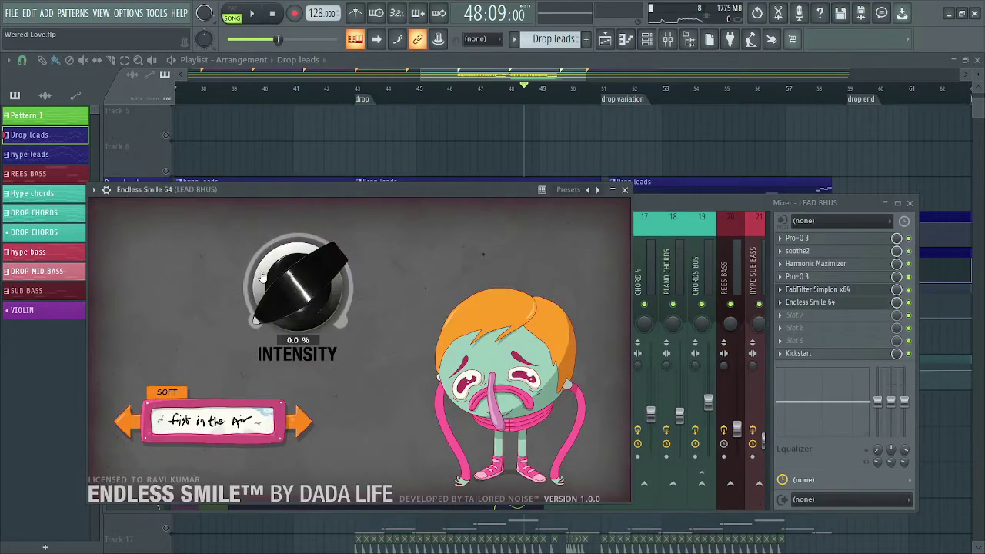
drag(280, 309, 361, 23)
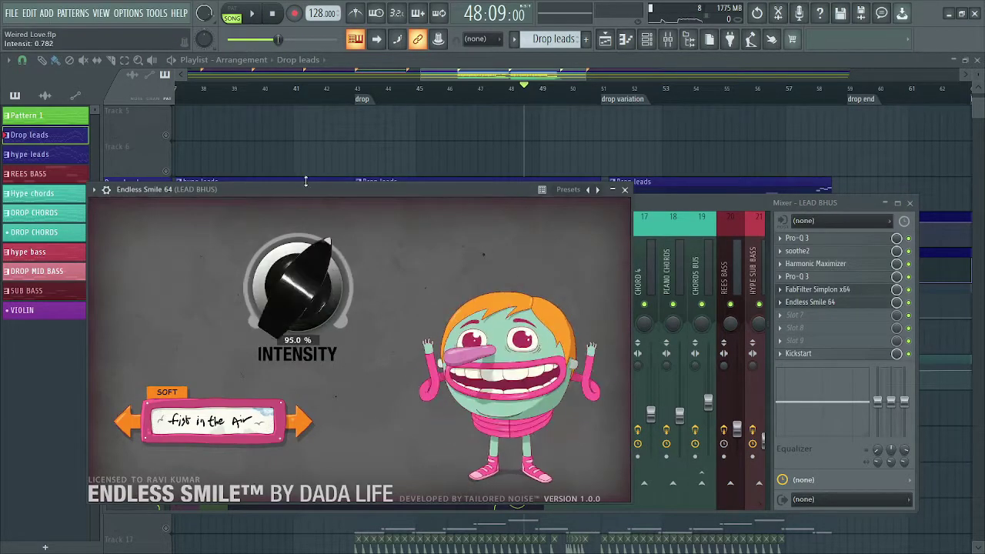
click(555, 74)
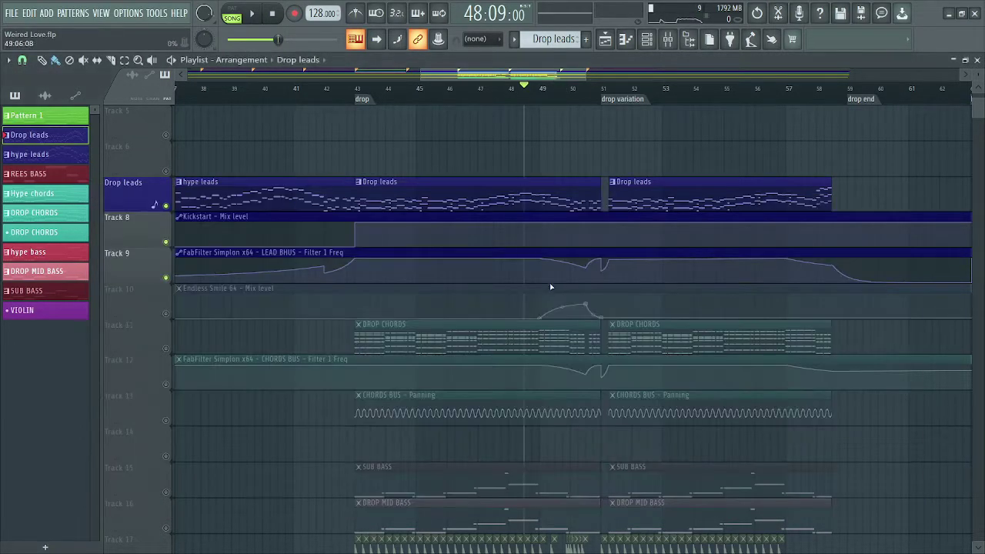
click(167, 315)
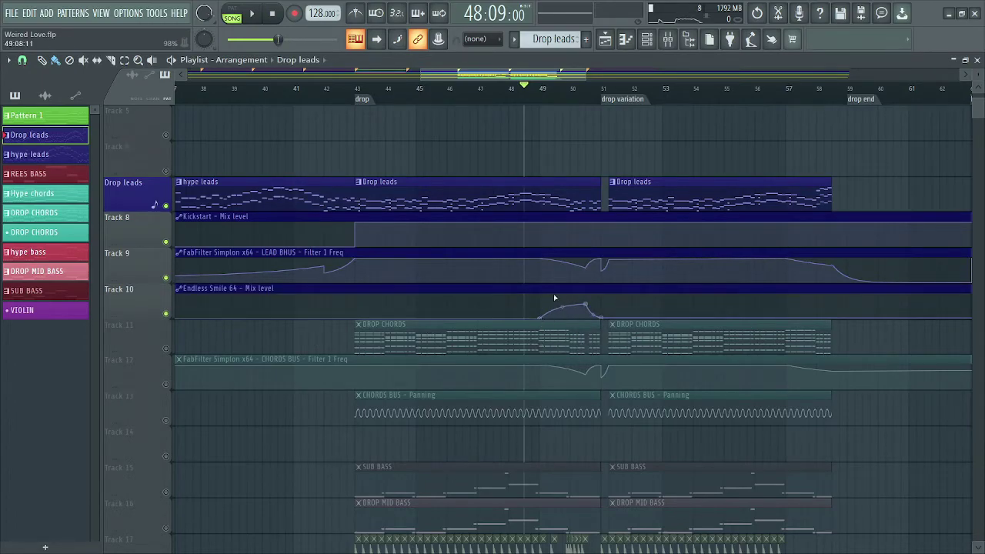
Step: Inspect Kickstart on the LEAD BHUS track while playing the Drop leads pattern in pattern mode, and return to the playlist
click(668, 40)
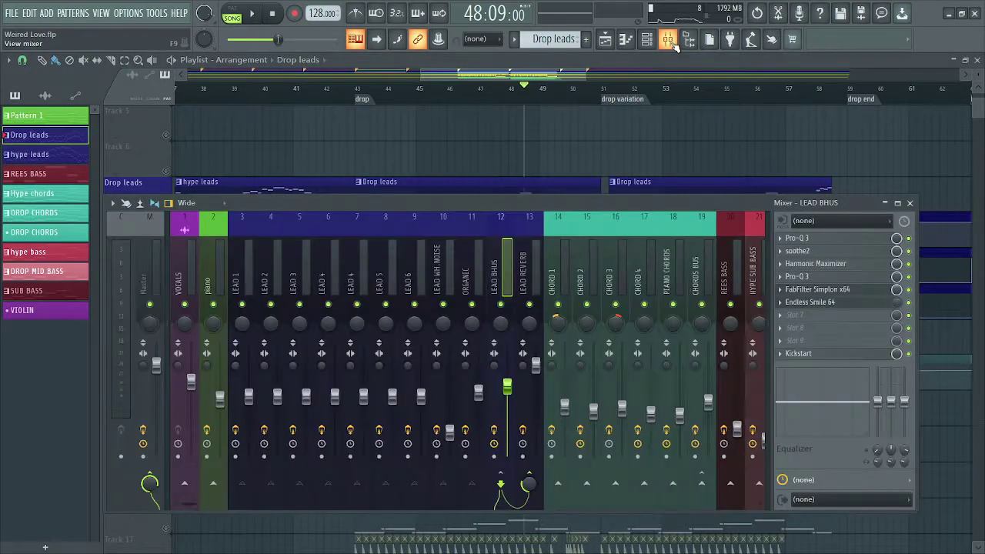
click(814, 360)
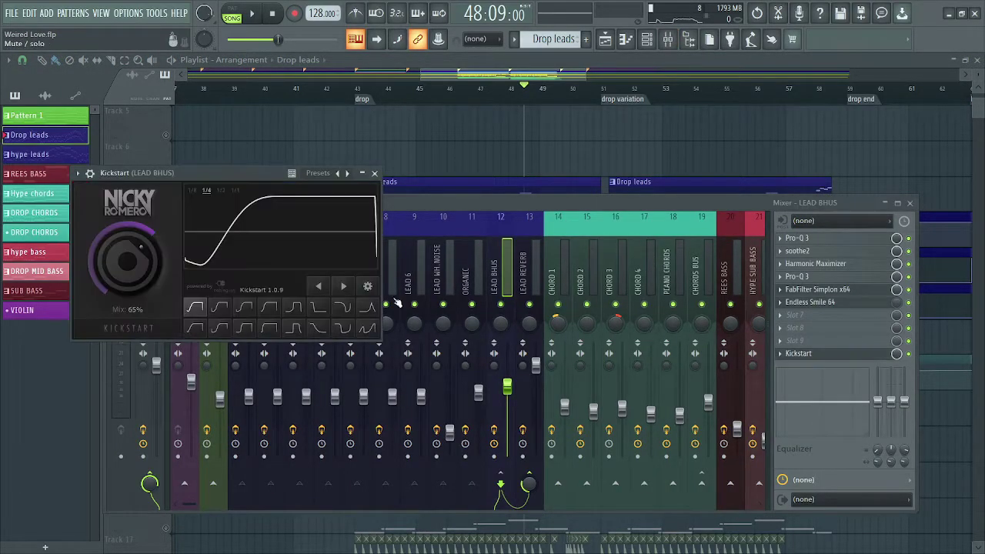
click(231, 10)
click(252, 13)
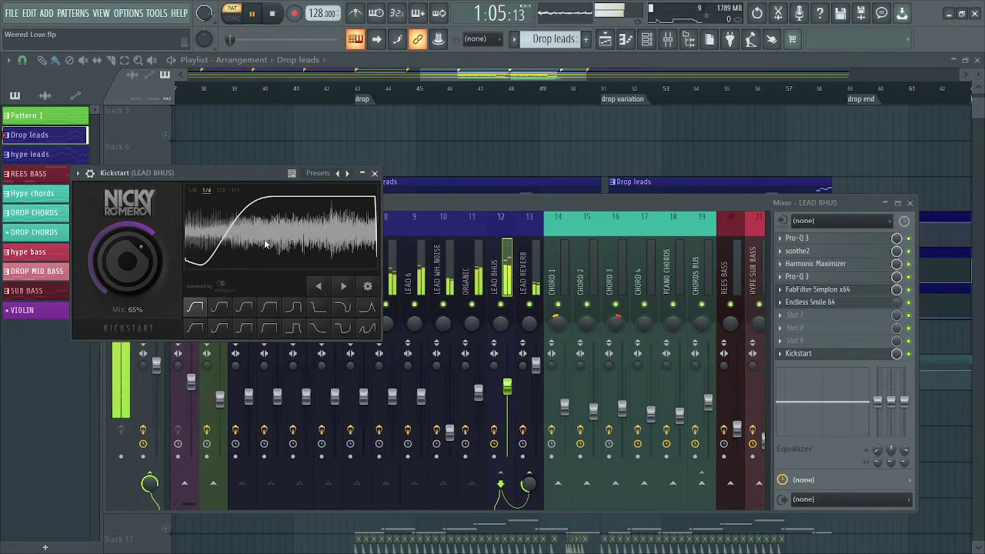
key(space)
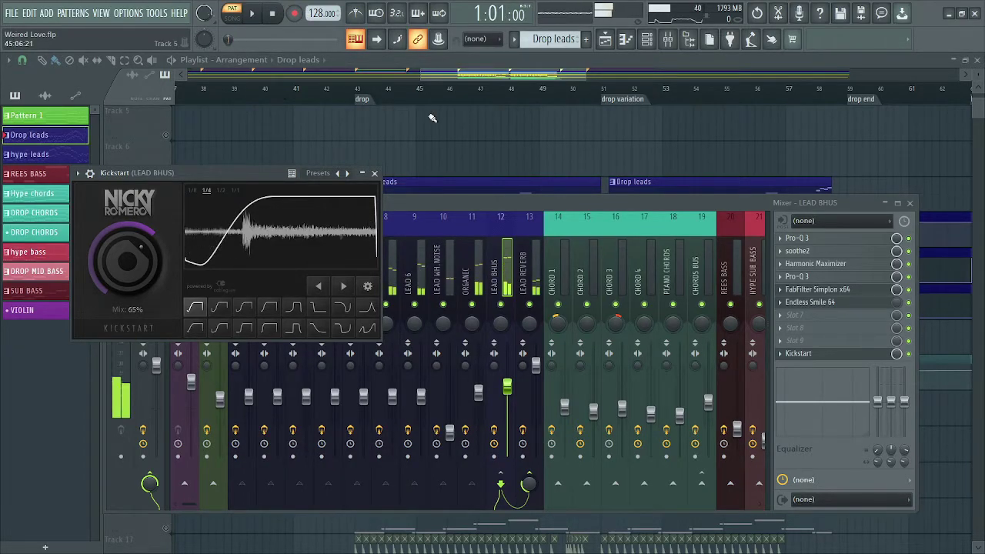
click(464, 74)
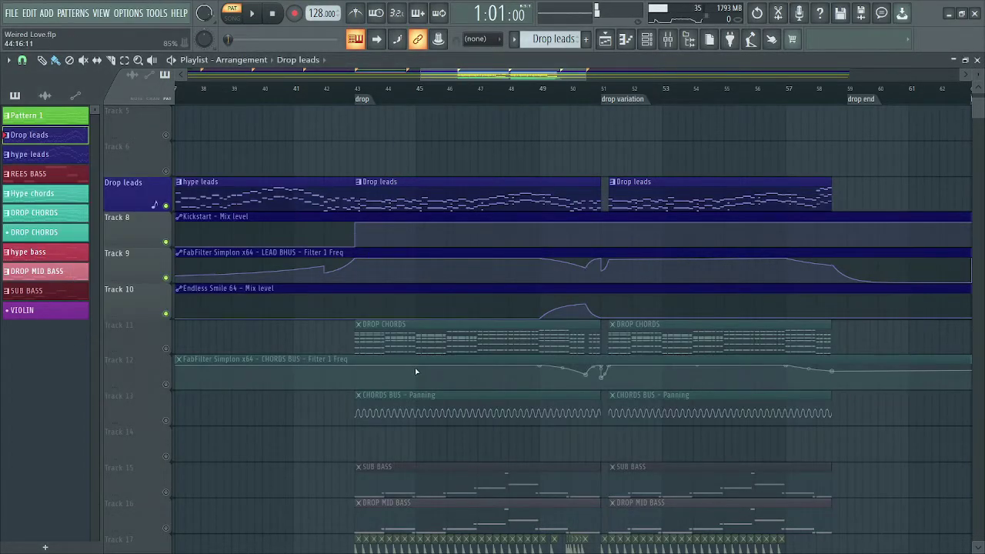
Step: Select the DROP CHORDS pattern, solo its playlist Track 11 and start playback in pattern mode
click(397, 350)
ctrl+click(166, 348)
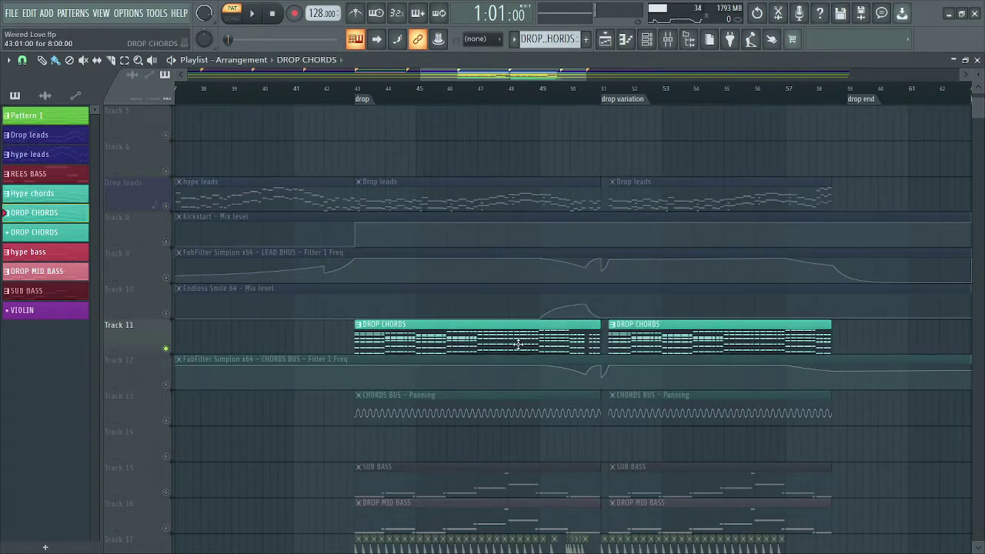
click(255, 15)
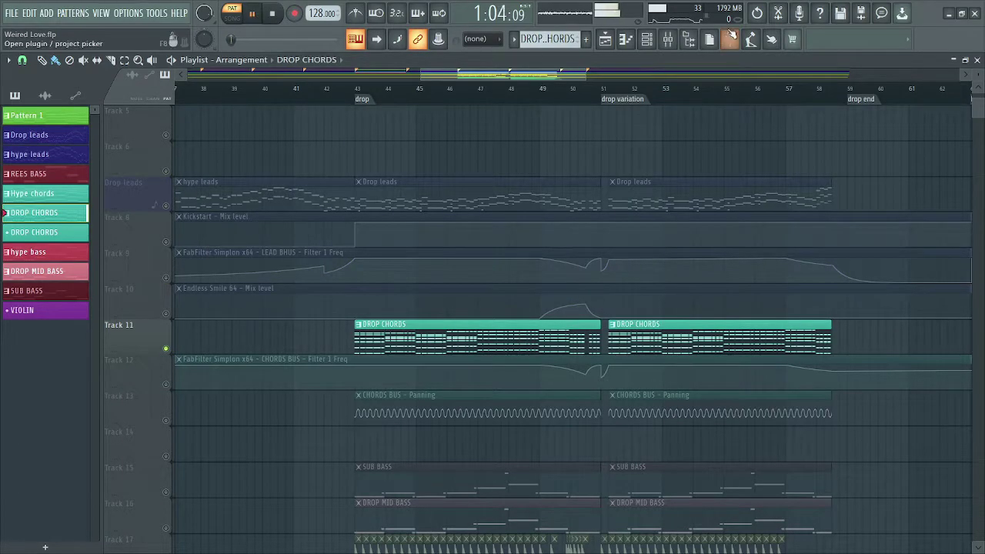
Step: Examine the full range of CHORD 1 notes in the piano roll during playback of DROP CHORDS, and stop playback
click(646, 39)
click(354, 311)
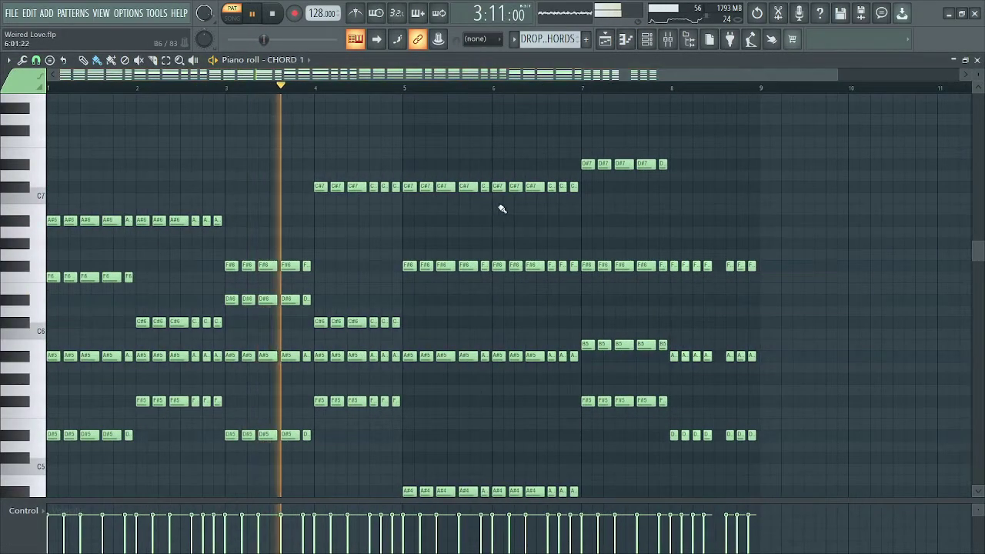
scroll(536, 315, down, 6)
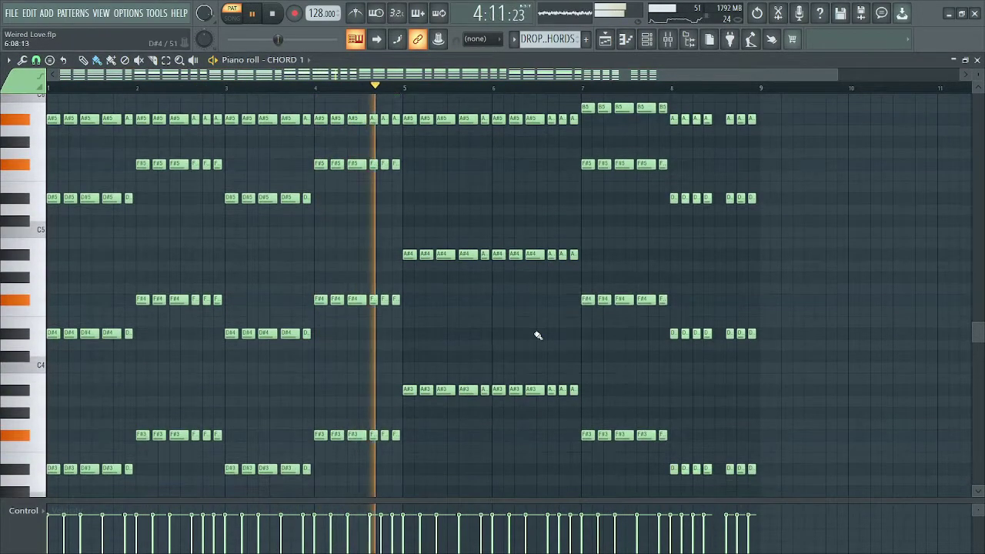
scroll(546, 331, up, 7)
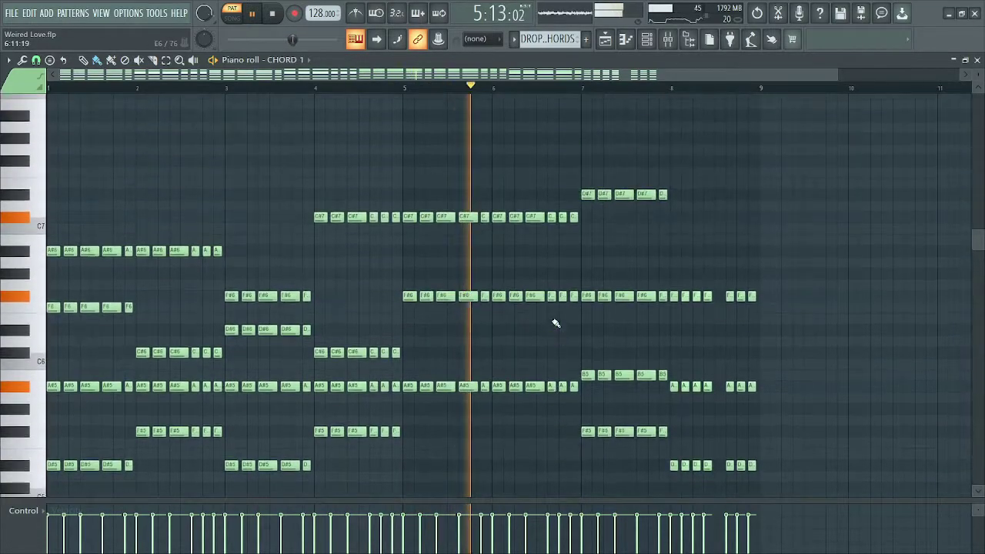
scroll(566, 315, down, 8)
scroll(570, 311, up, 8)
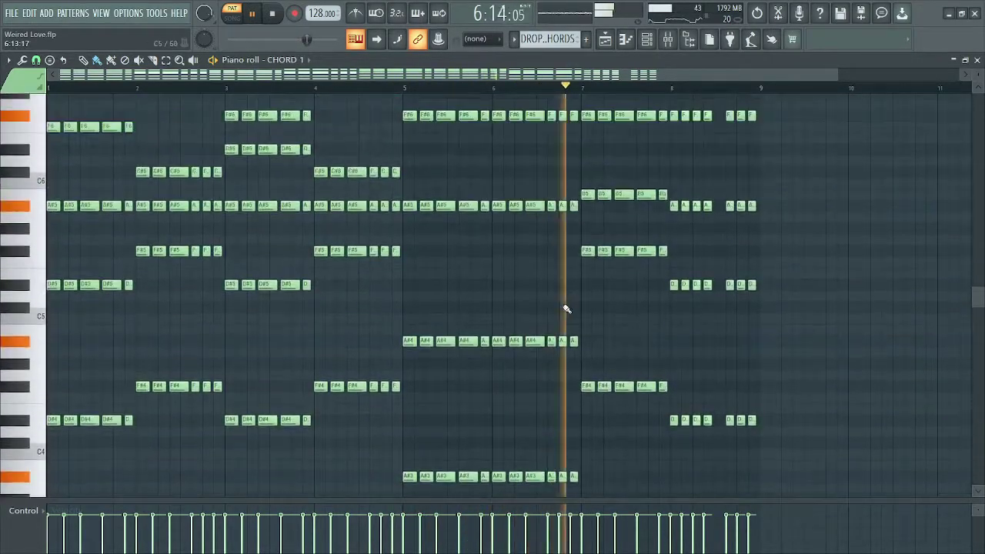
scroll(570, 305, up, 2)
scroll(572, 300, down, 8)
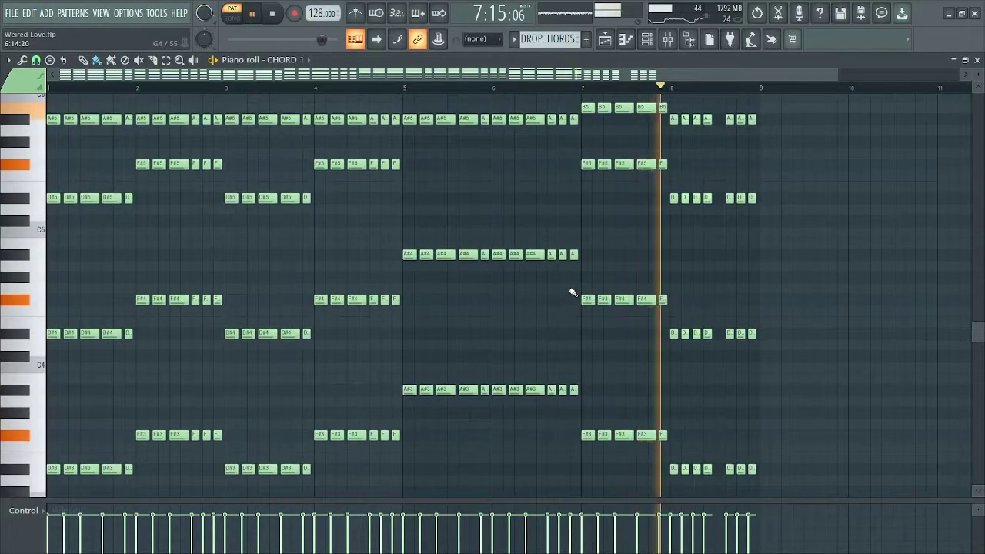
scroll(573, 291, up, 4)
click(272, 13)
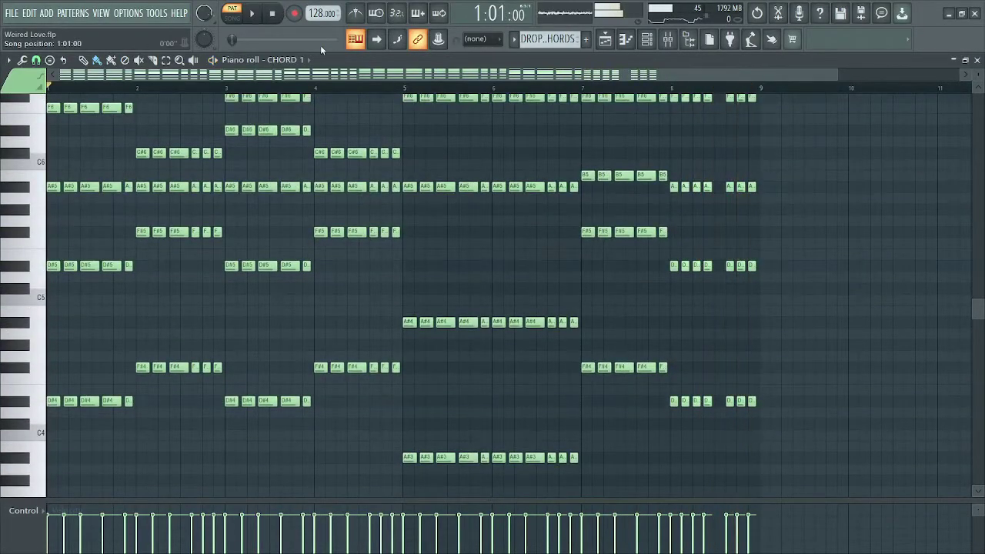
Step: Solo the CHORD 1 channel in the channel rack and audition it alone
click(656, 40)
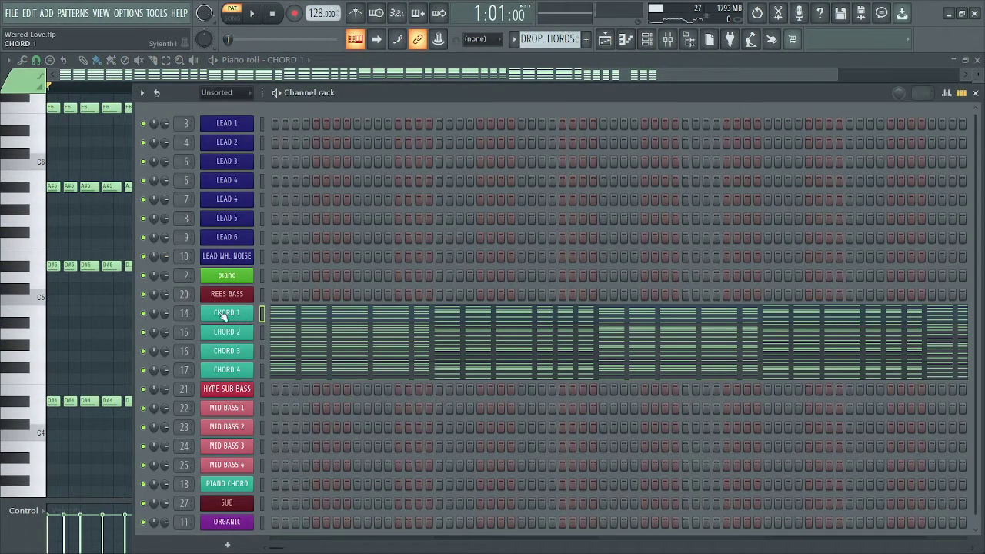
click(261, 13)
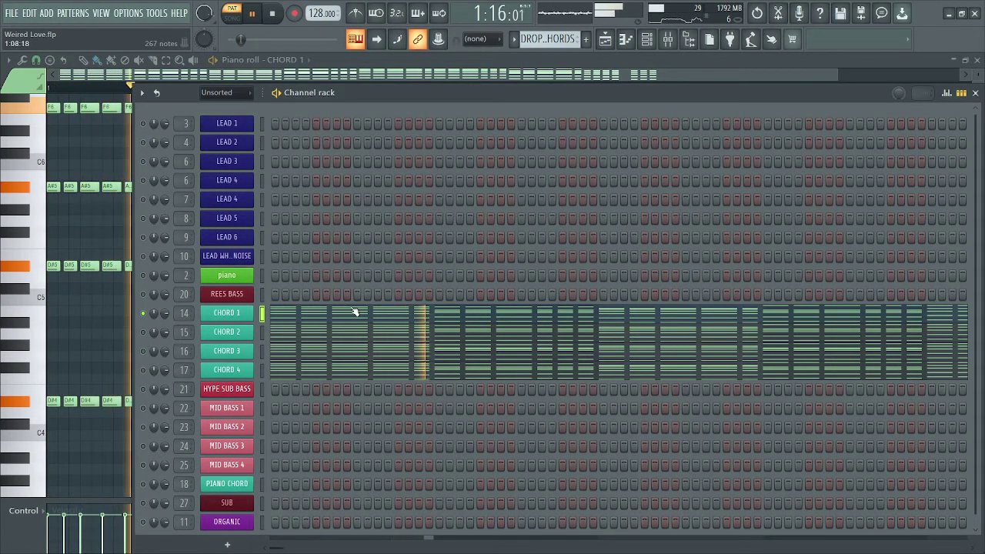
click(278, 14)
Step: Play the soloed CHORD 2 channel and inspect its Sylenth1 preset, MusiCore Chord - Clocks
key(space)
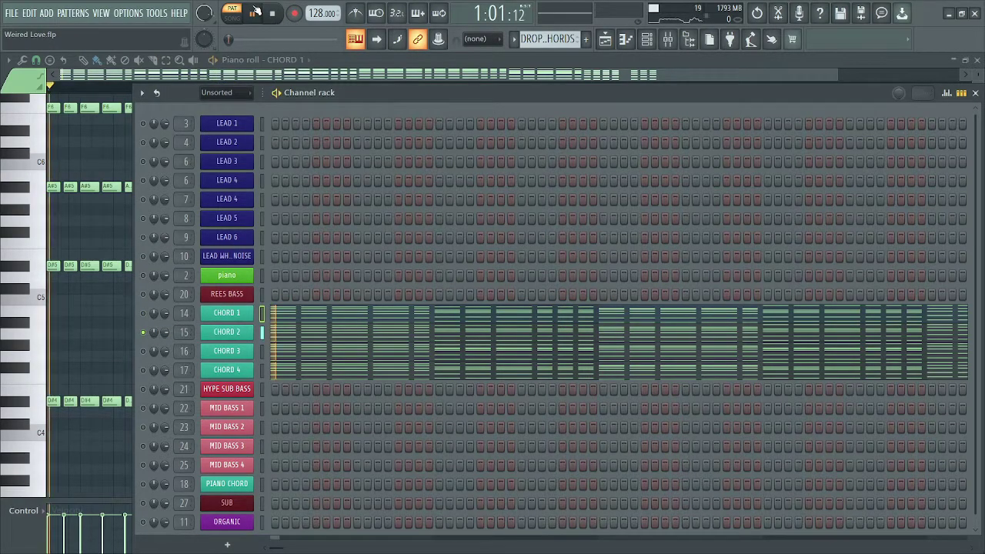
click(242, 336)
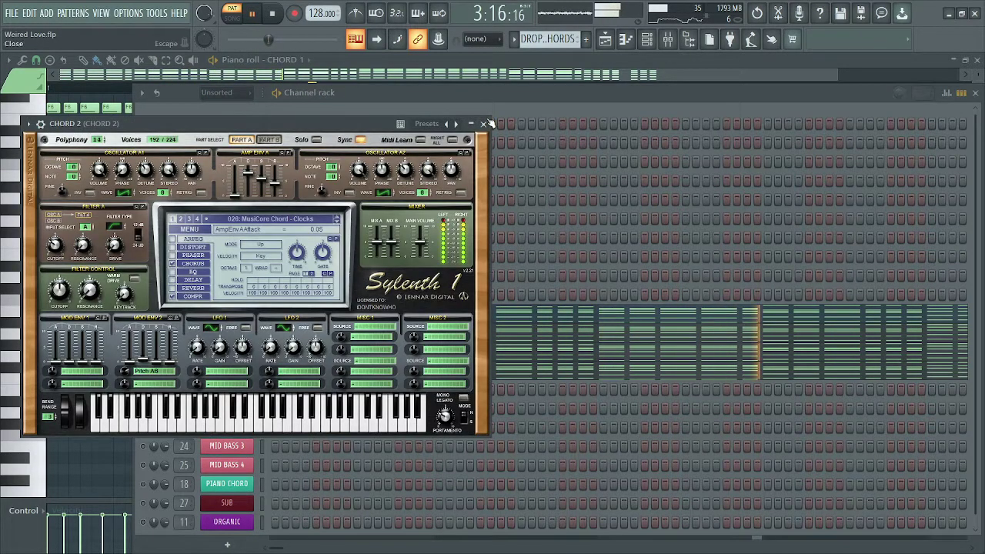
click(483, 123)
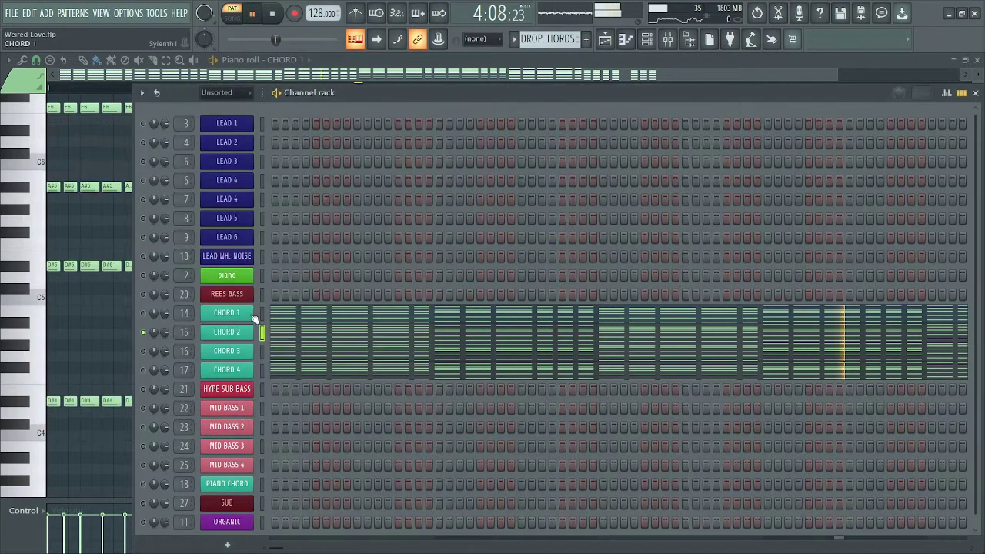
Step: Solo the CHORD 3 channel and inspect its Sylenth1 preset, MusiCore Chord - Prophet, during playback
click(238, 367)
click(515, 156)
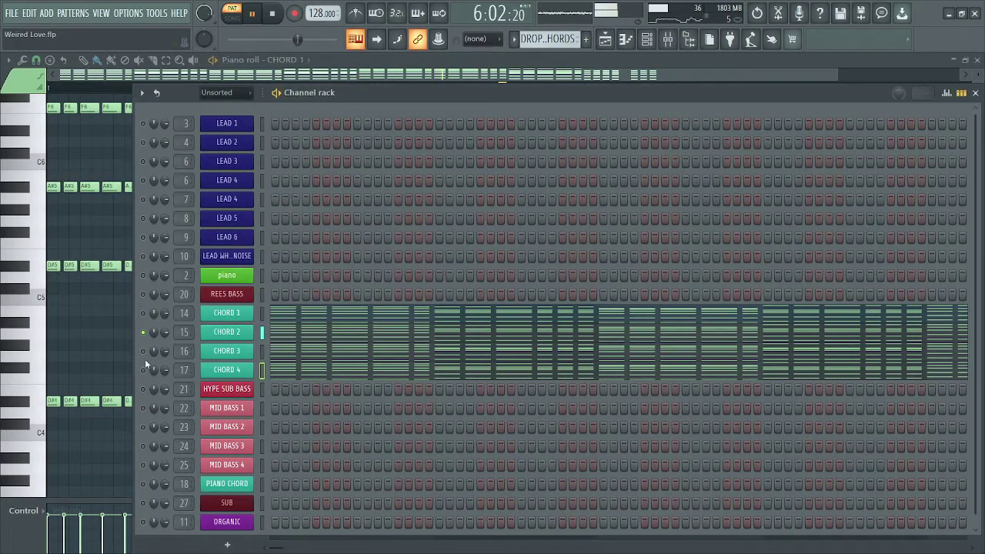
click(237, 353)
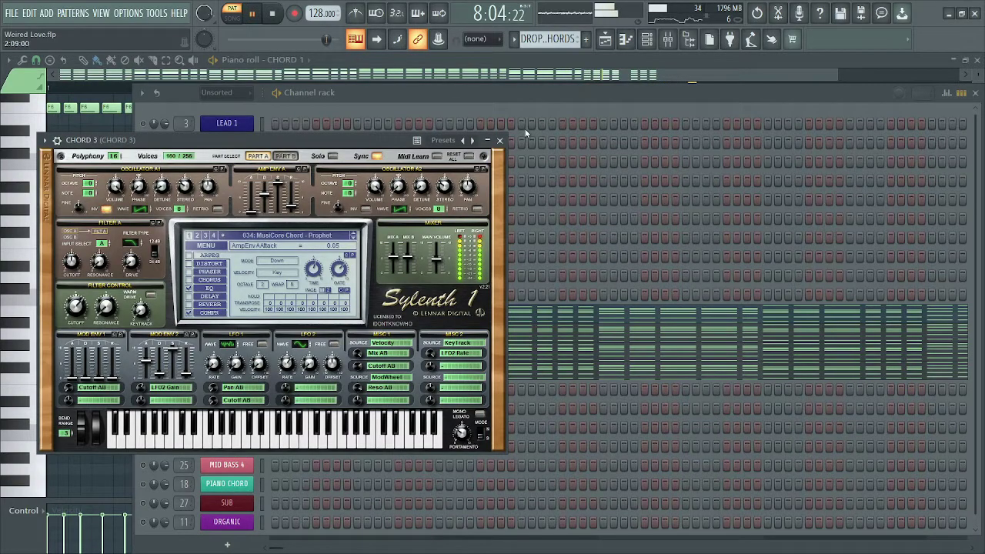
click(499, 142)
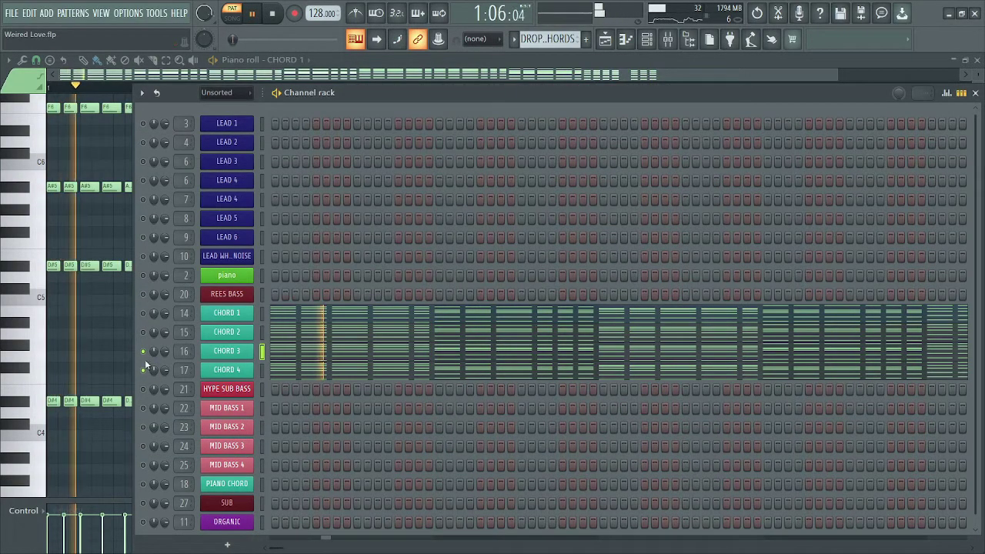
Step: Audition the soloed CHORD 4 channel, inspect its Sylenth1 preset, MusiCore Chord - Fake Strings, and unmute all channels
click(228, 370)
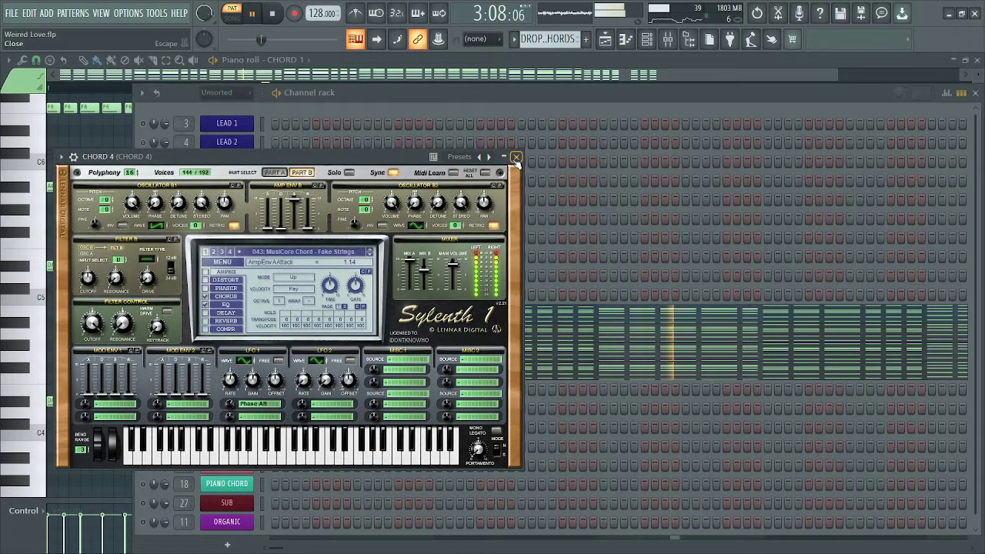
key(Escape)
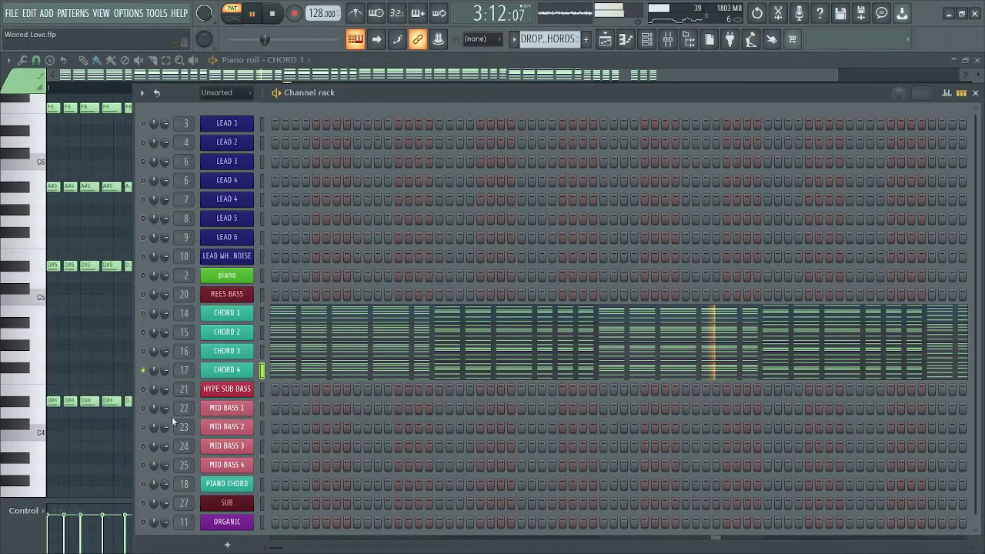
right_click(152, 354)
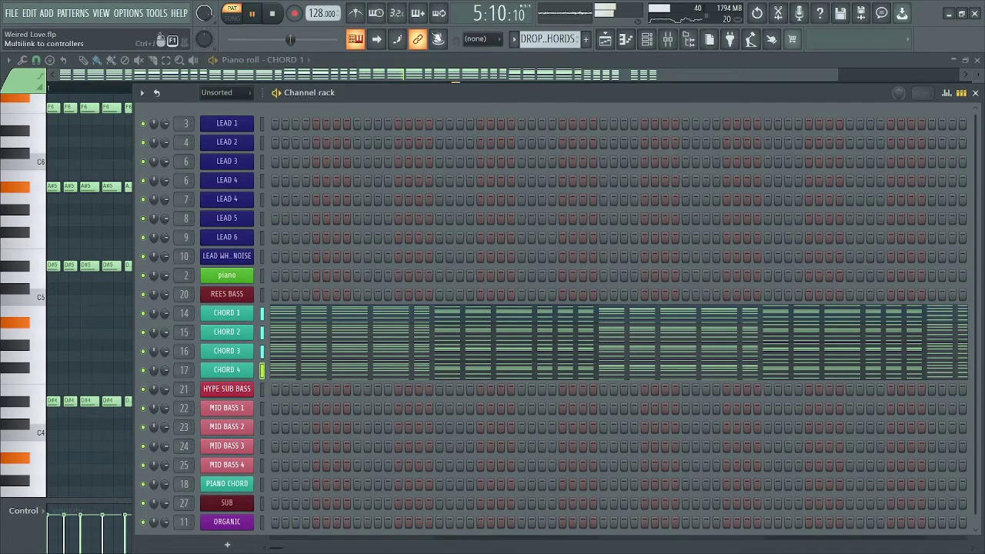
Step: Solo the CHORD 1 mixer track and inspect its Fruity parametric EQ 2 during playback
click(666, 40)
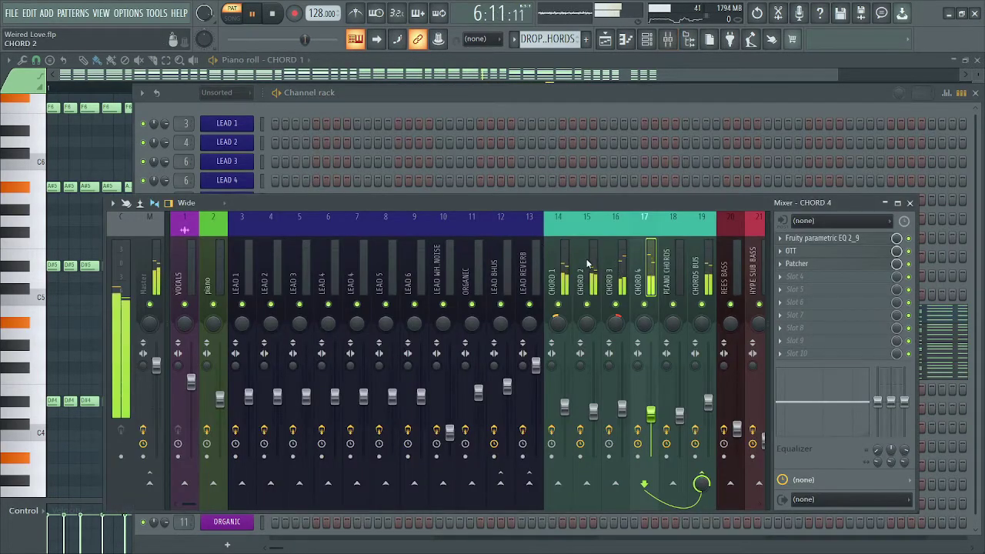
scroll(585, 269, right, 2)
click(355, 260)
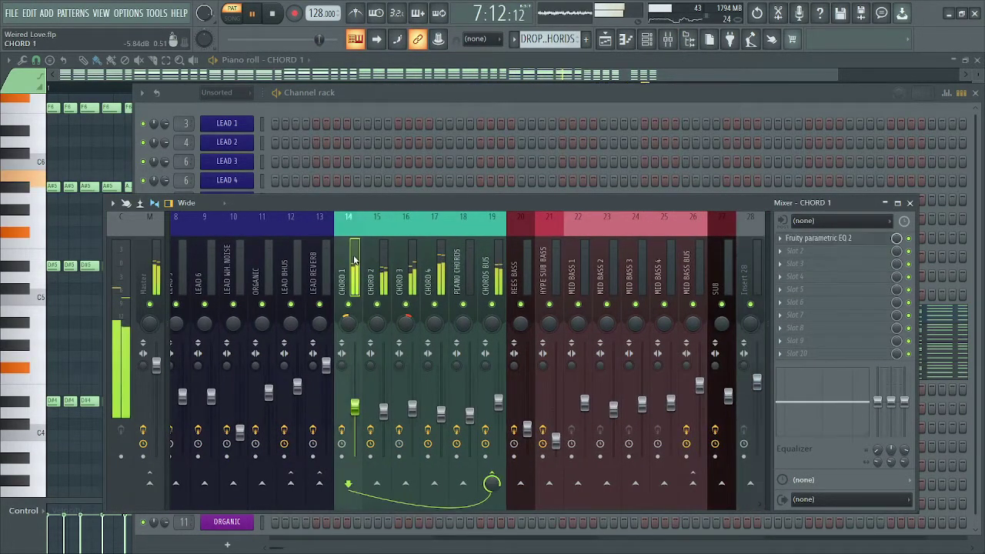
key(space)
right_click(349, 304)
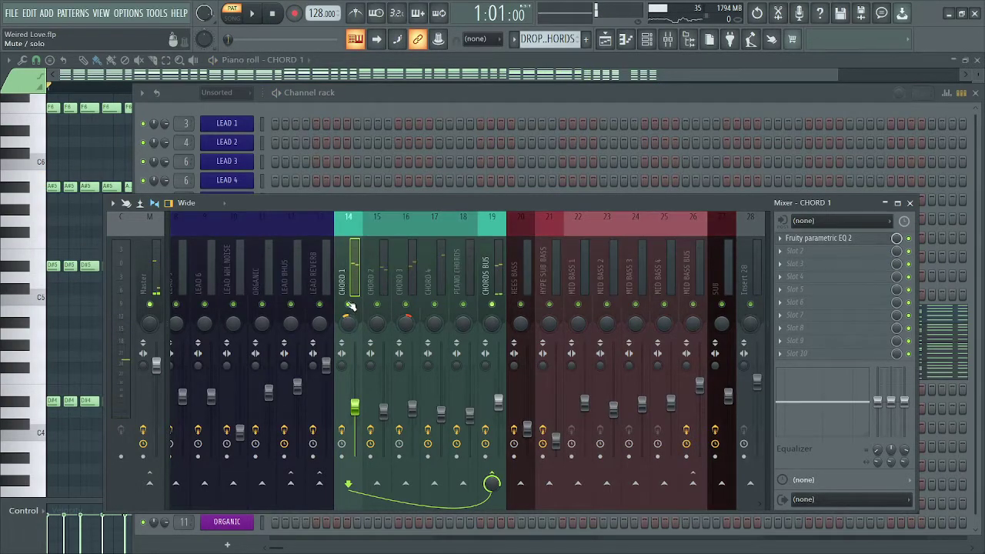
click(251, 16)
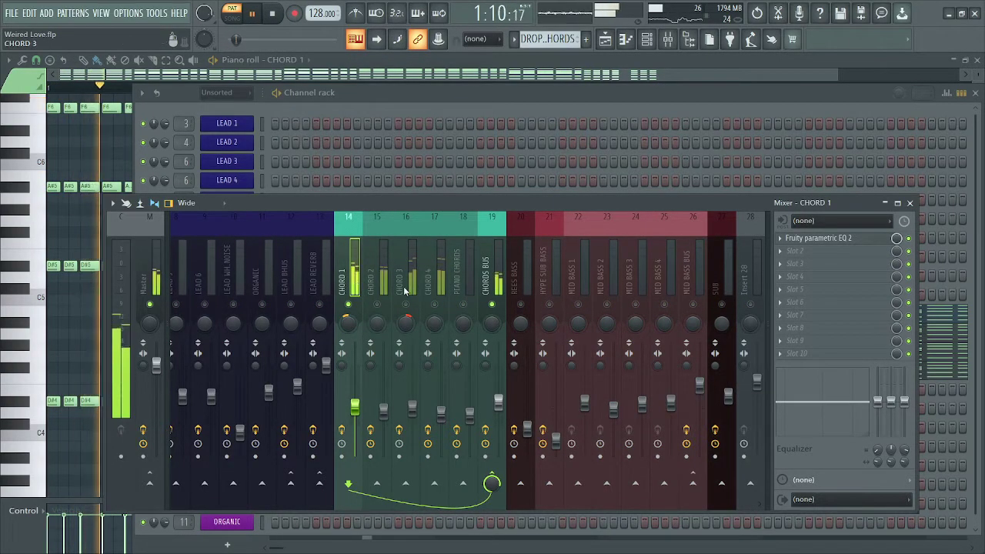
click(847, 239)
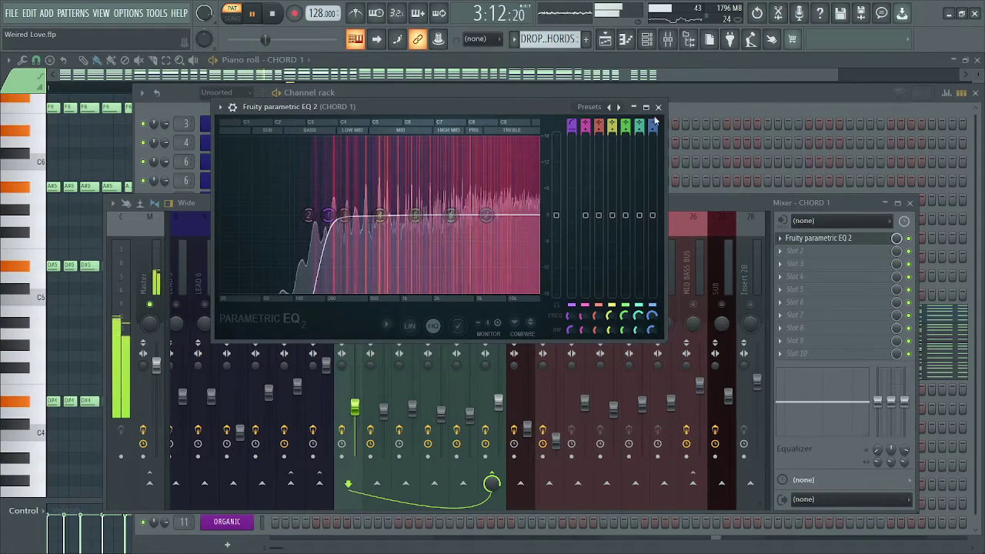
click(657, 107)
Step: Solo the CHORD 2 mixer track and inspect its Fruity parametric EQ 2, OTT and Fruity WaveShaper effects
click(383, 275)
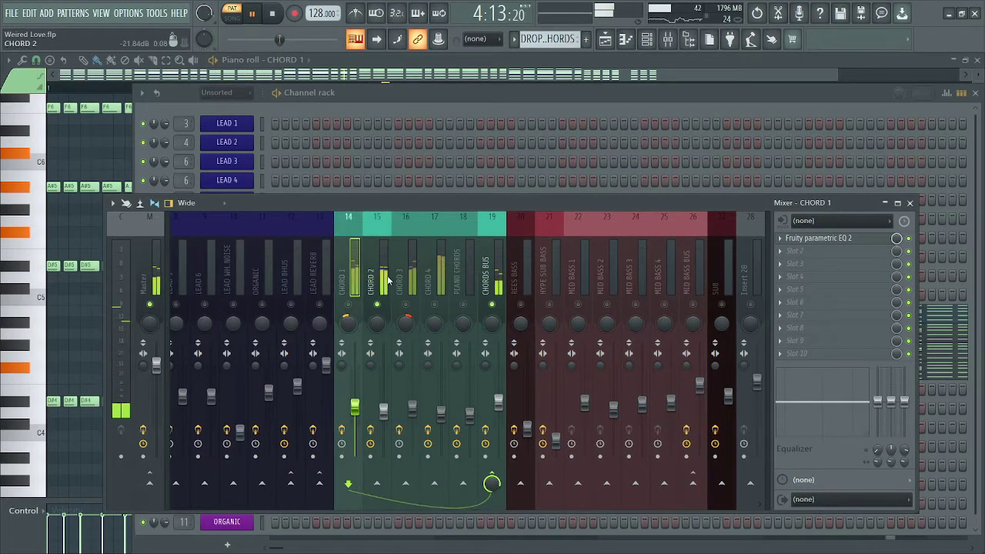
click(847, 239)
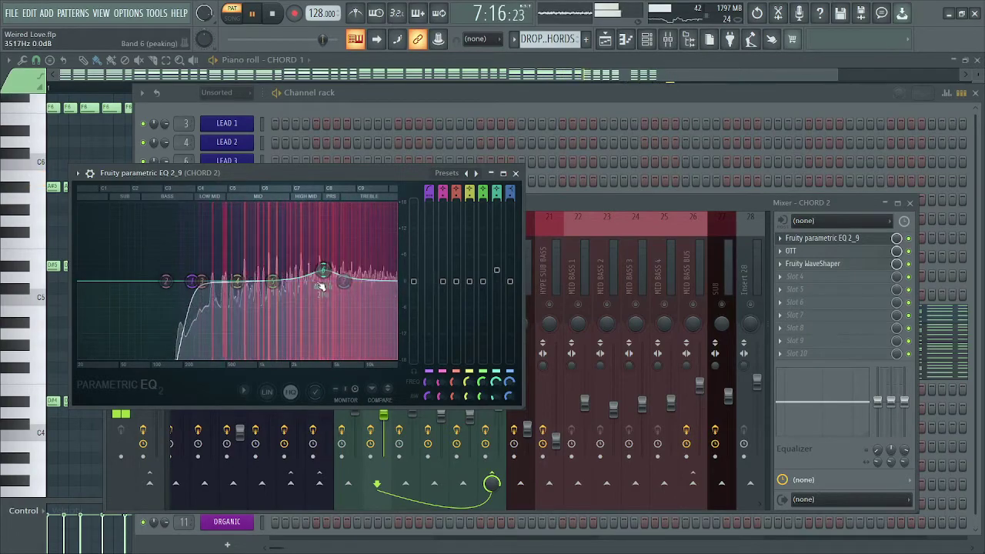
click(800, 254)
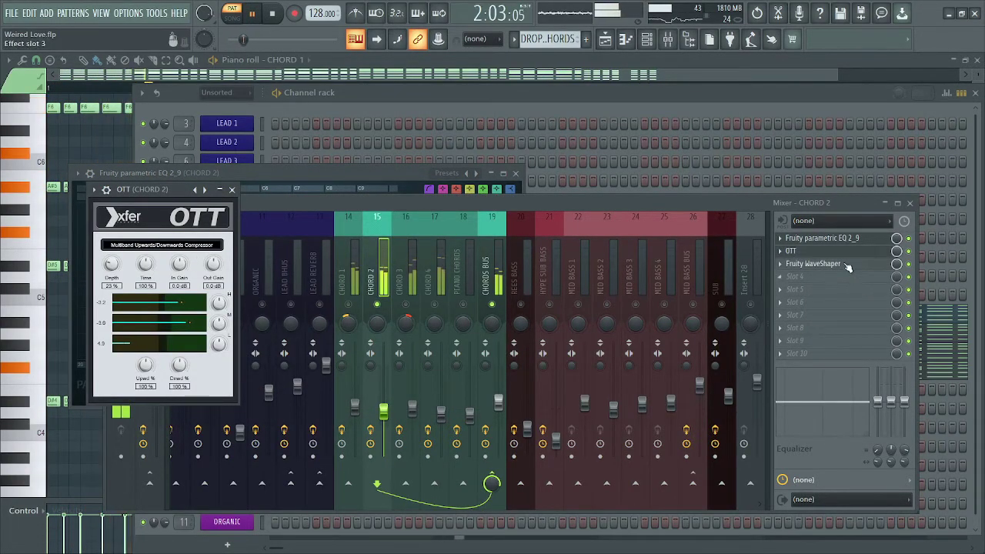
click(815, 264)
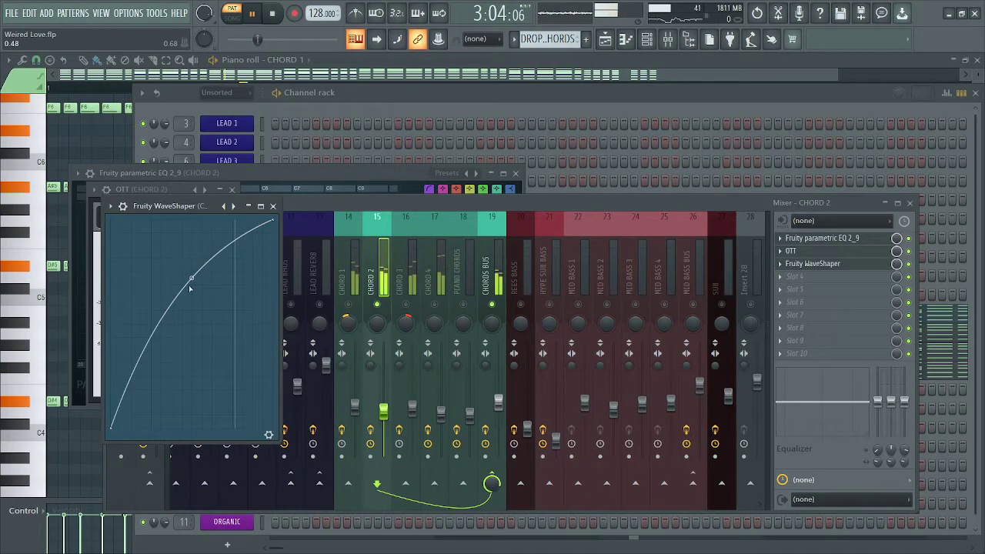
Step: Solo the CHORD 3 mixer track and inspect its Fruity parametric EQ 2
click(411, 293)
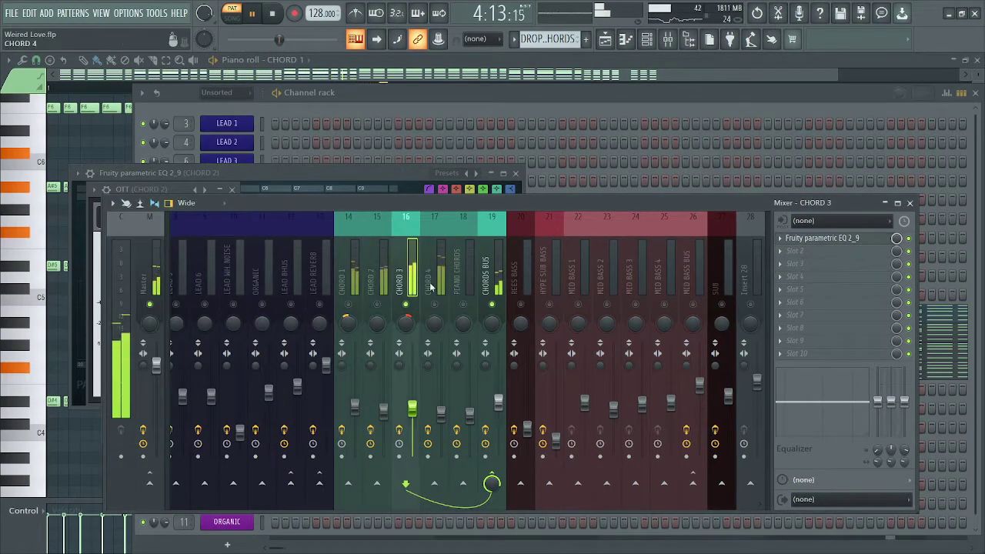
click(822, 238)
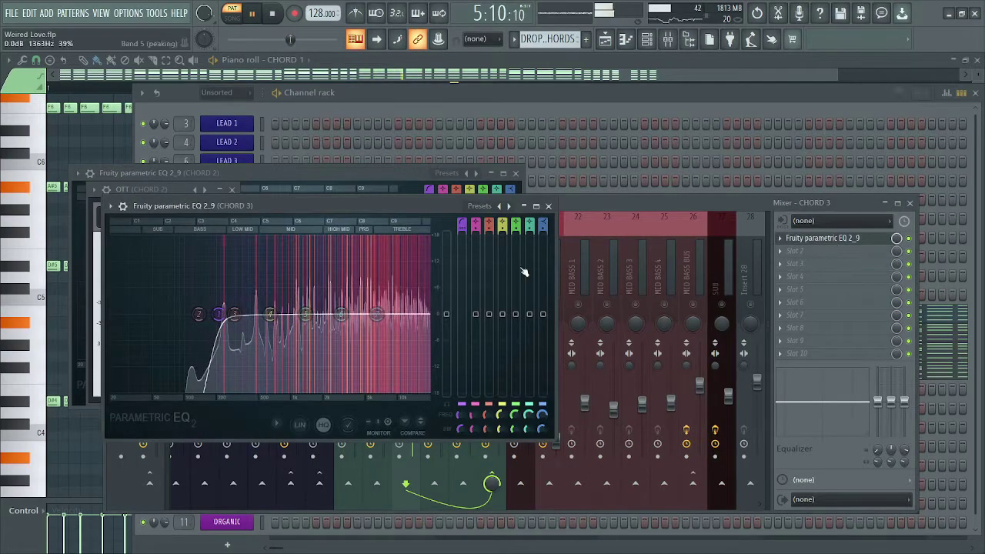
click(549, 206)
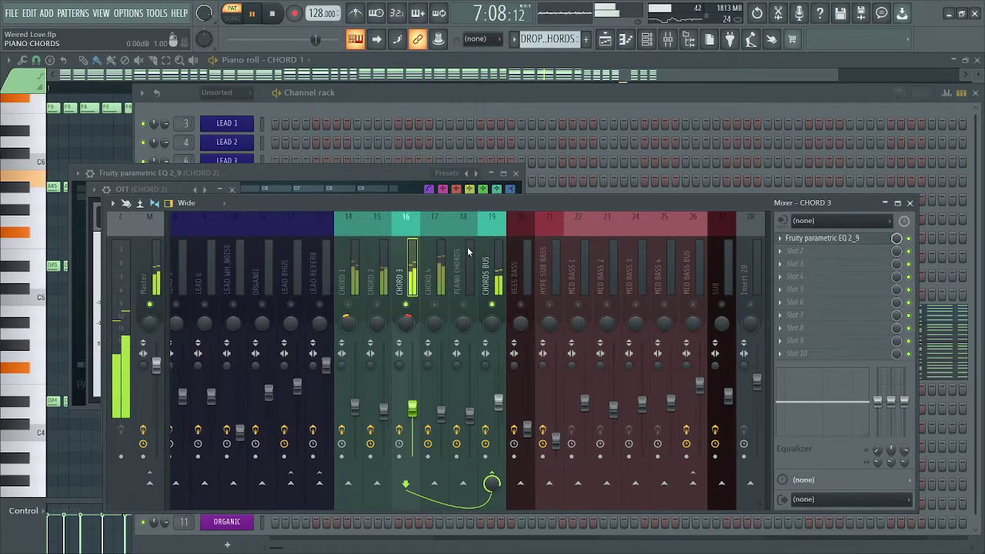
Step: Solo the CHORD 4 mixer track and inspect its Fruity parametric EQ 2, OTT and Patcher effects
click(440, 304)
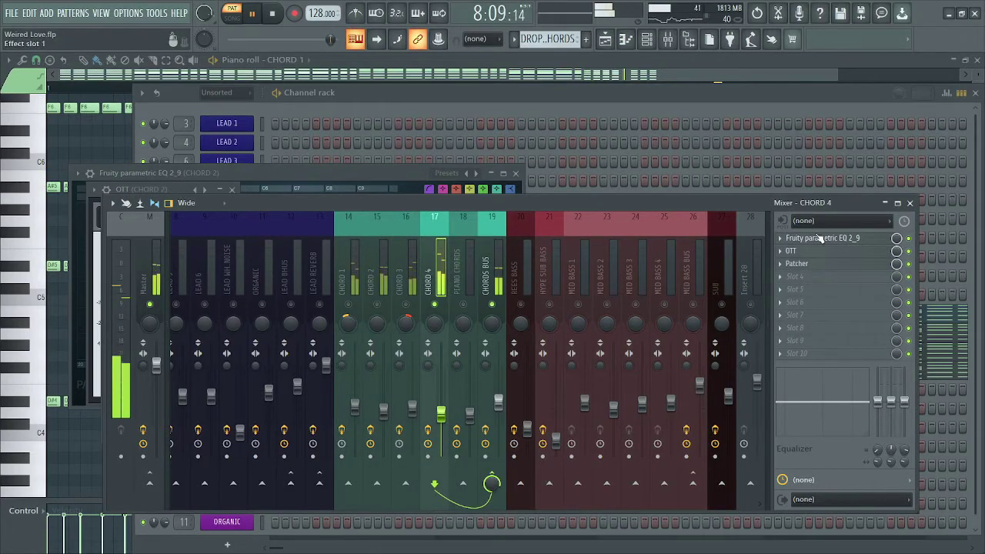
click(820, 238)
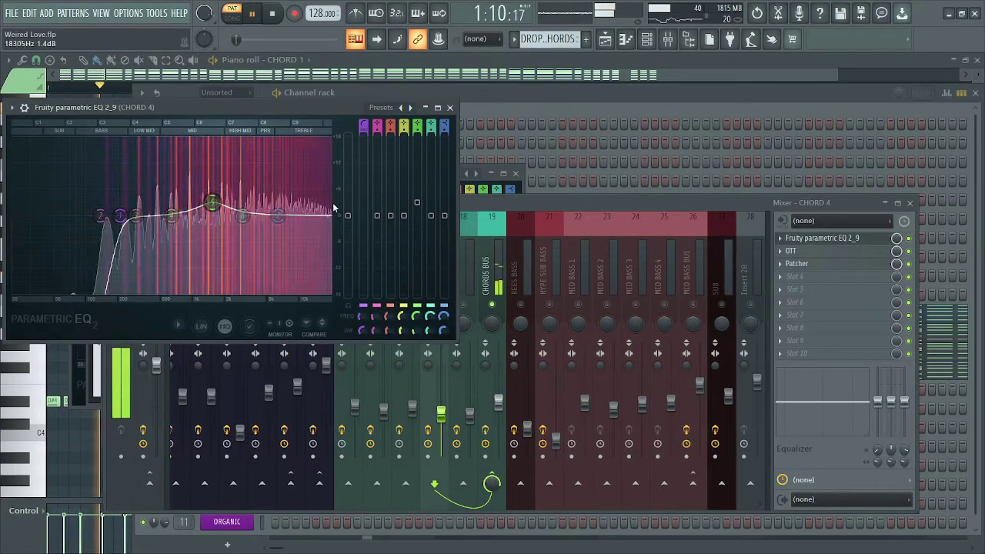
click(450, 108)
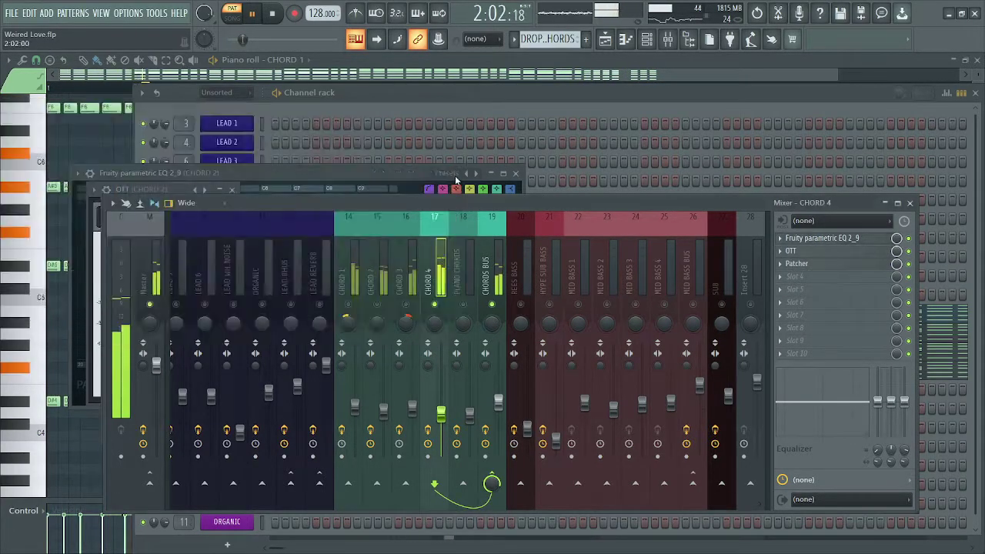
click(843, 250)
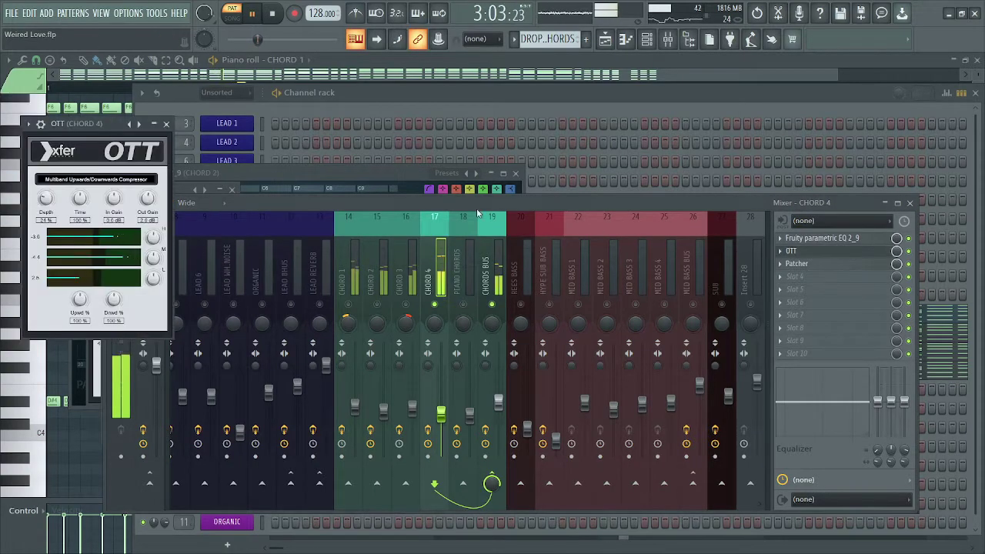
click(800, 264)
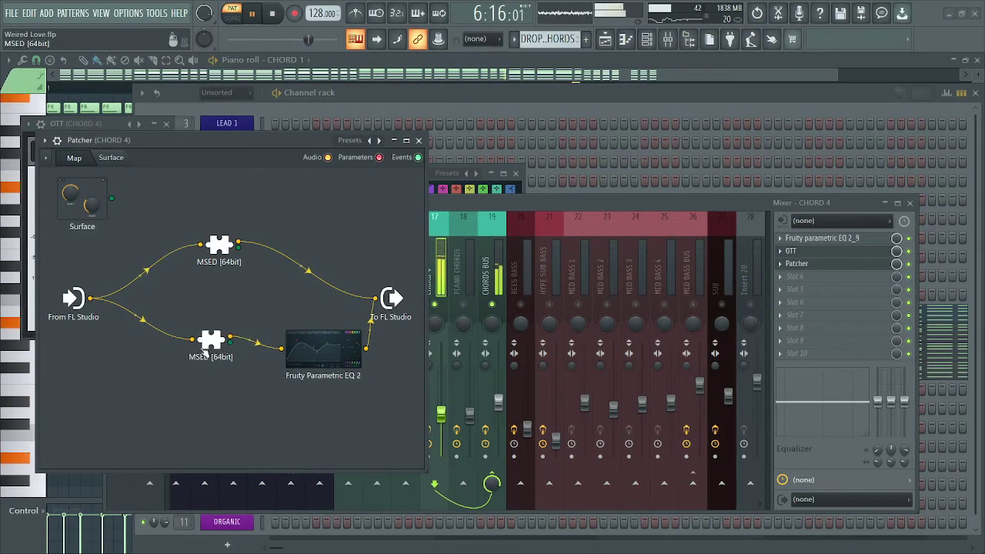
click(418, 141)
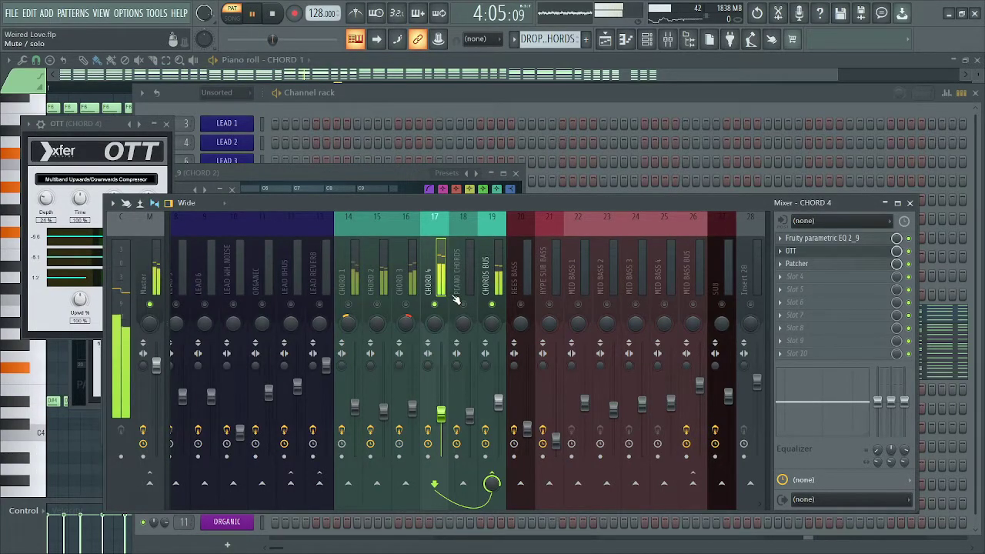
Step: Unsolo the mixer, select the CHORDS BUS track and inspect its Fruity parametric EQ 2, OTT and Harmonic Maximizer
click(502, 280)
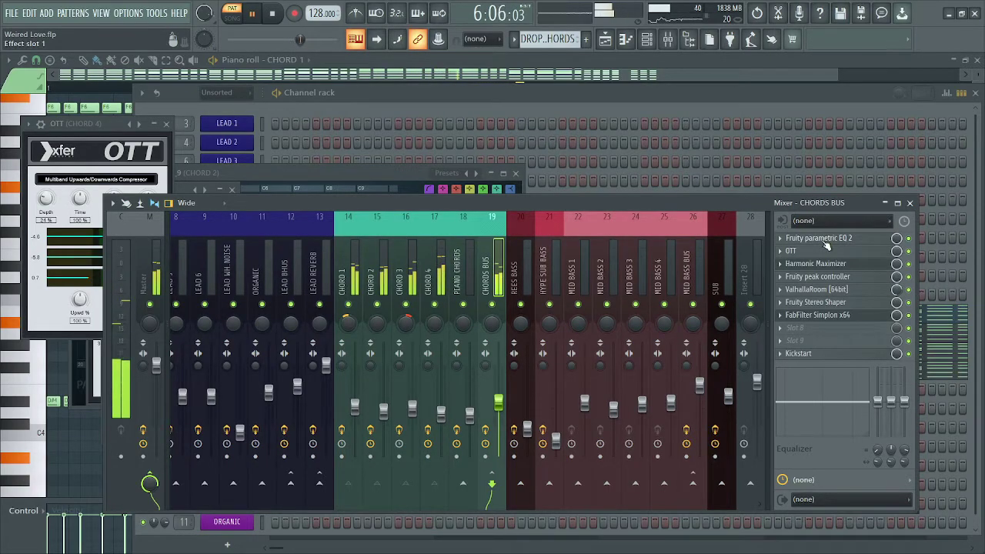
click(824, 241)
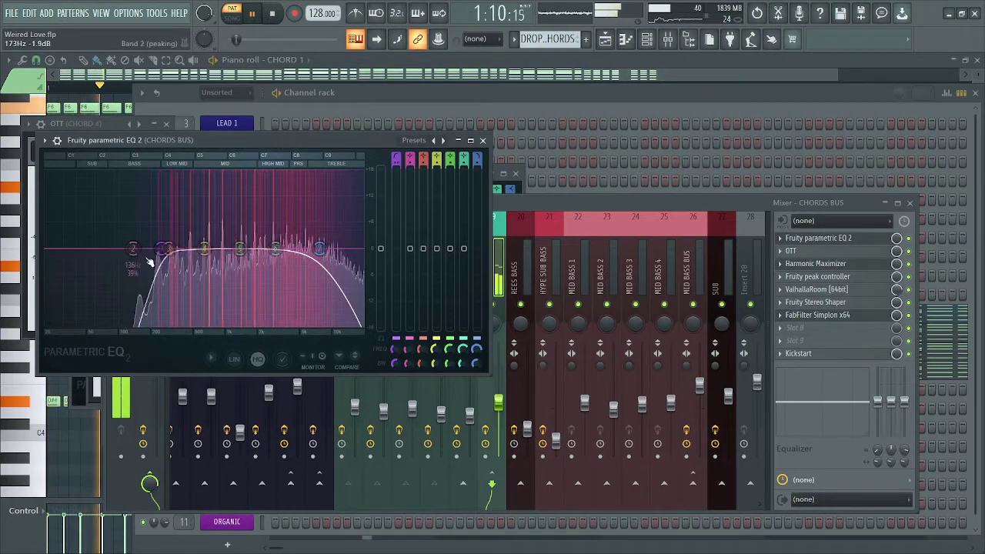
click(793, 251)
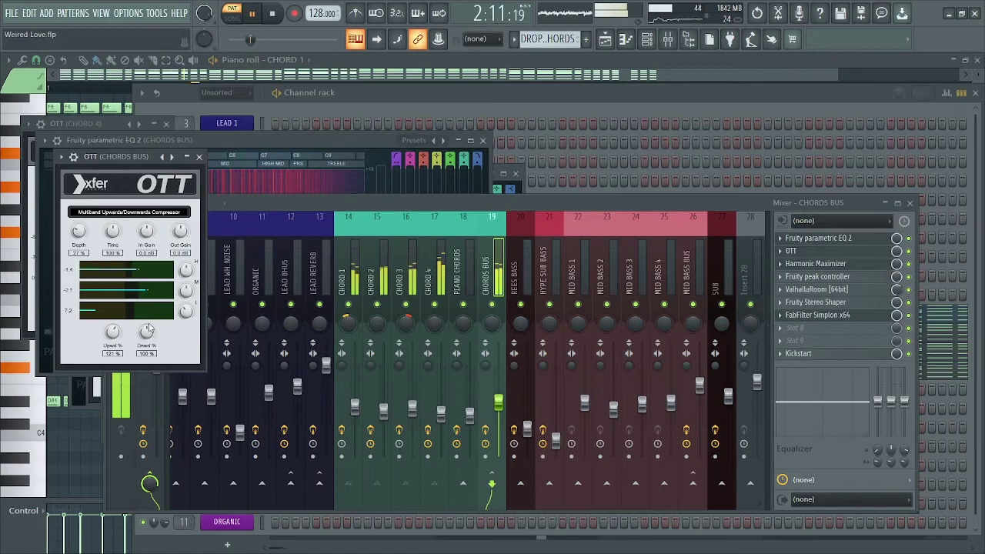
click(800, 267)
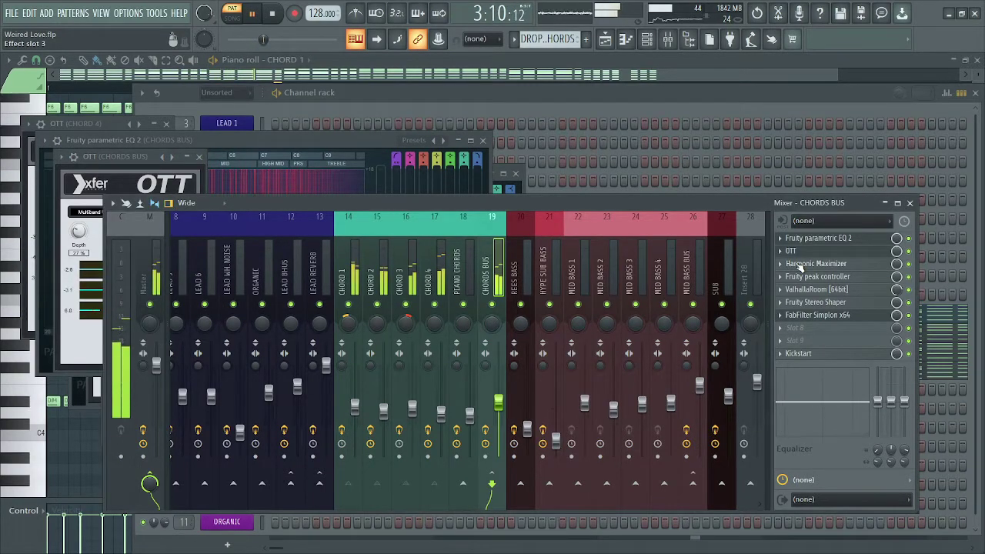
click(800, 267)
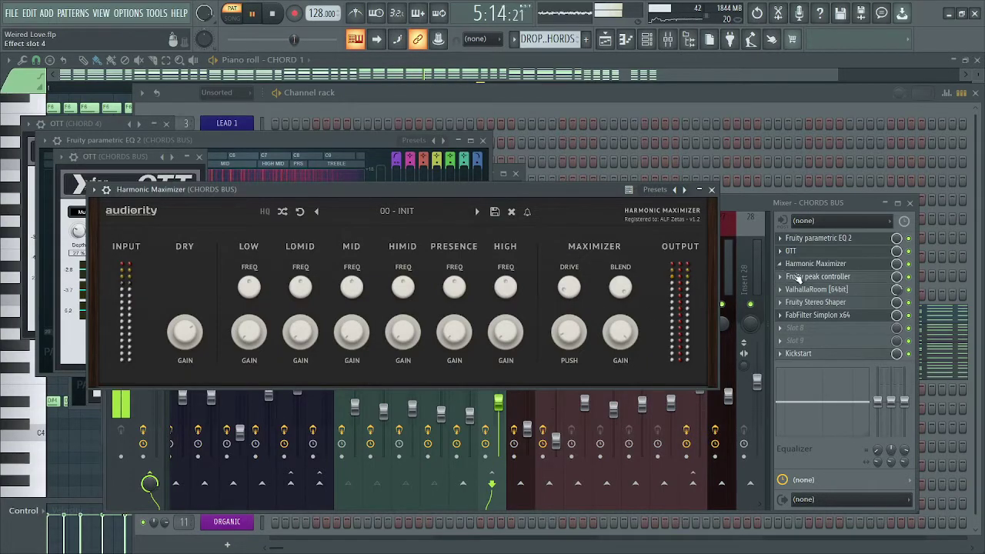
Step: Inspect the Fruity peak controller and ValhallaRoom reverb settings on the CHORDS BUS track
click(798, 277)
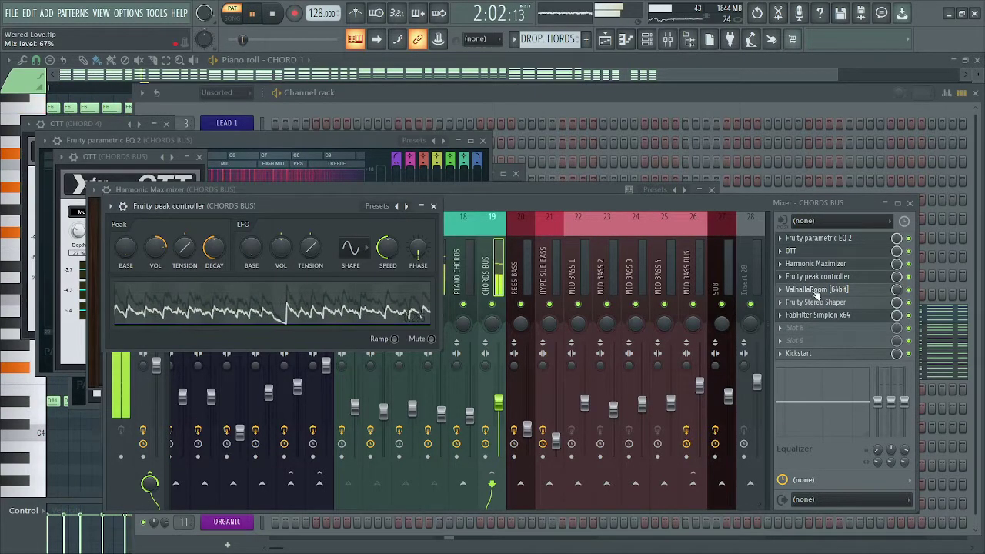
click(815, 294)
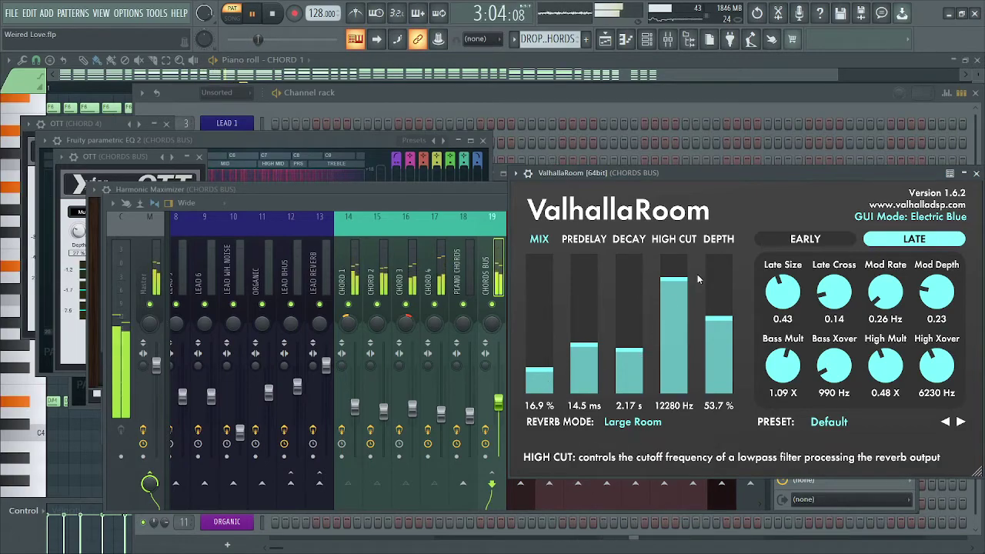
drag(939, 179, 876, 193)
click(913, 189)
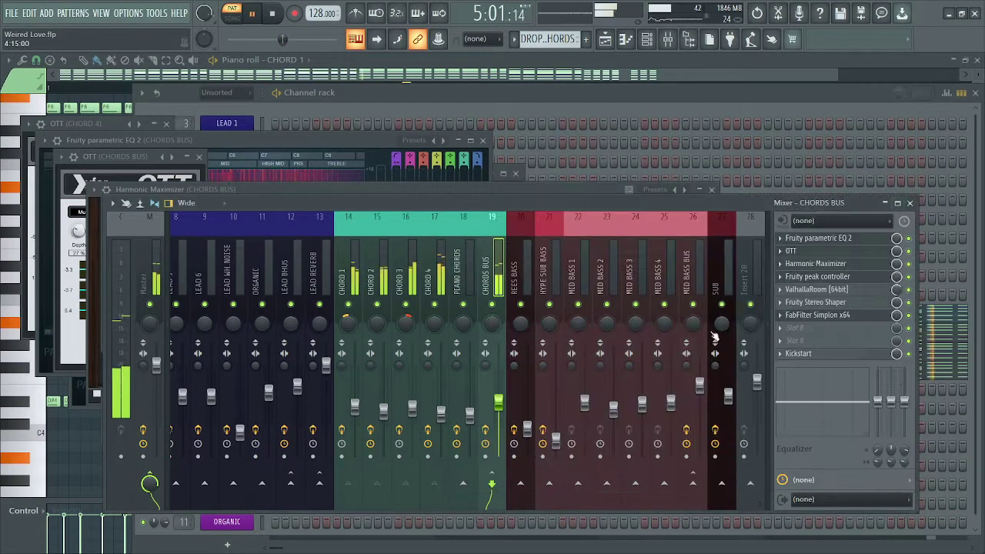
Step: Inspect the Fruity Stereo Shaper and FabFilter Simplon effects on the CHORDS BUS track
click(821, 303)
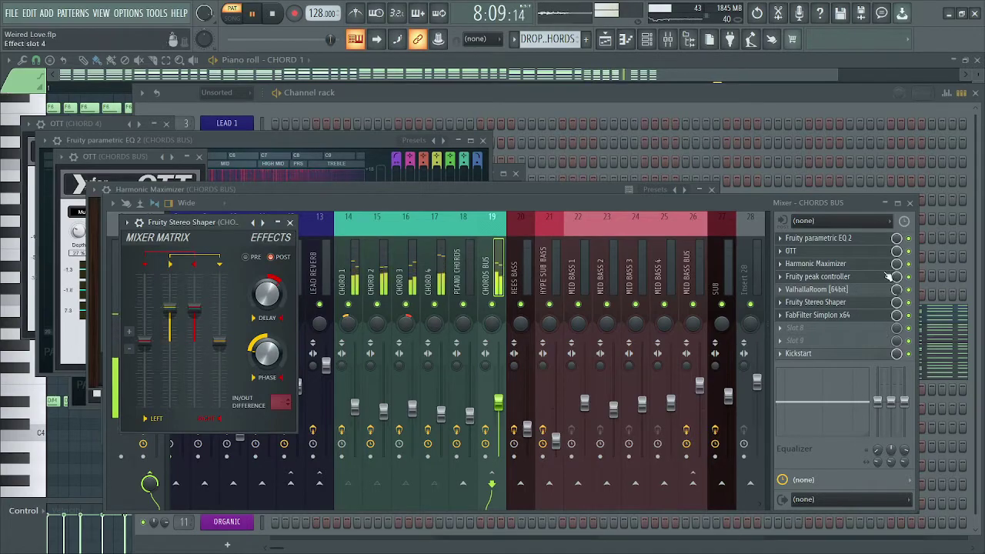
click(804, 303)
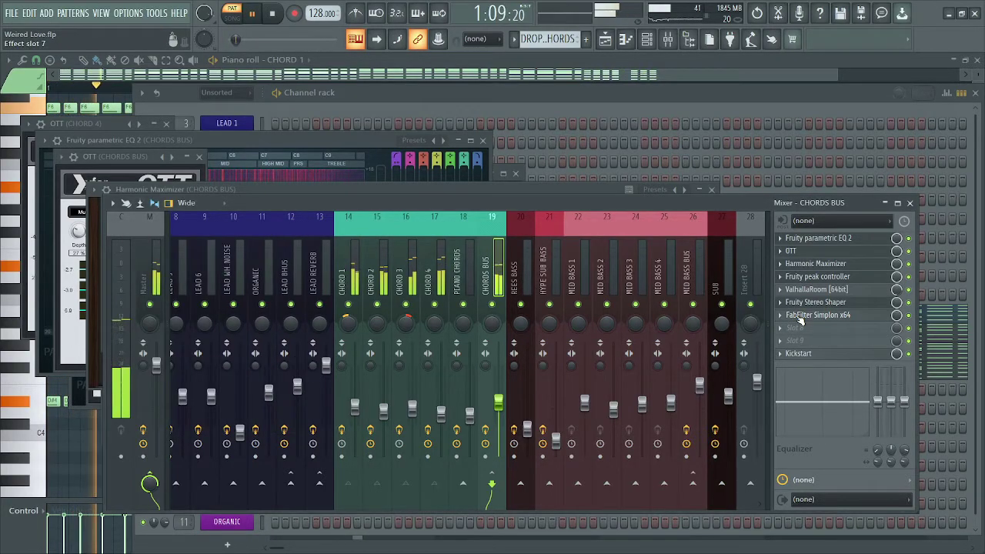
click(800, 315)
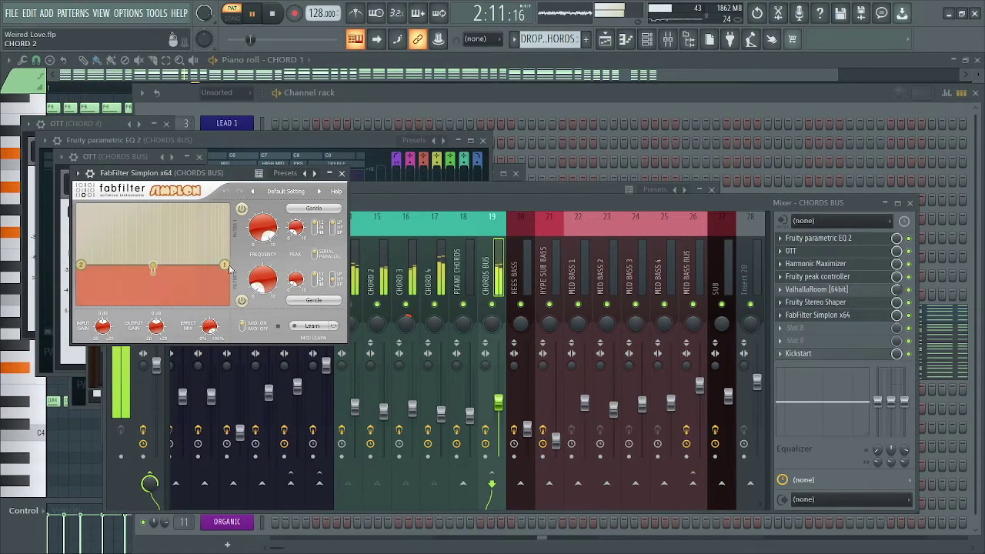
Step: Unmute the CHORDS BUS FabFilter Simplon filter automation on playlist Track 12 and play the song from bar 48
click(604, 40)
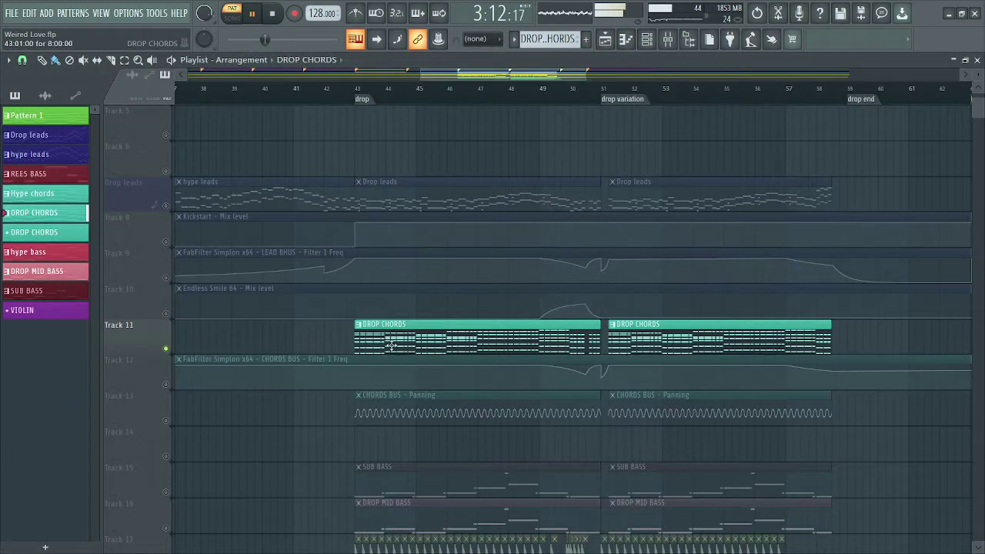
click(169, 384)
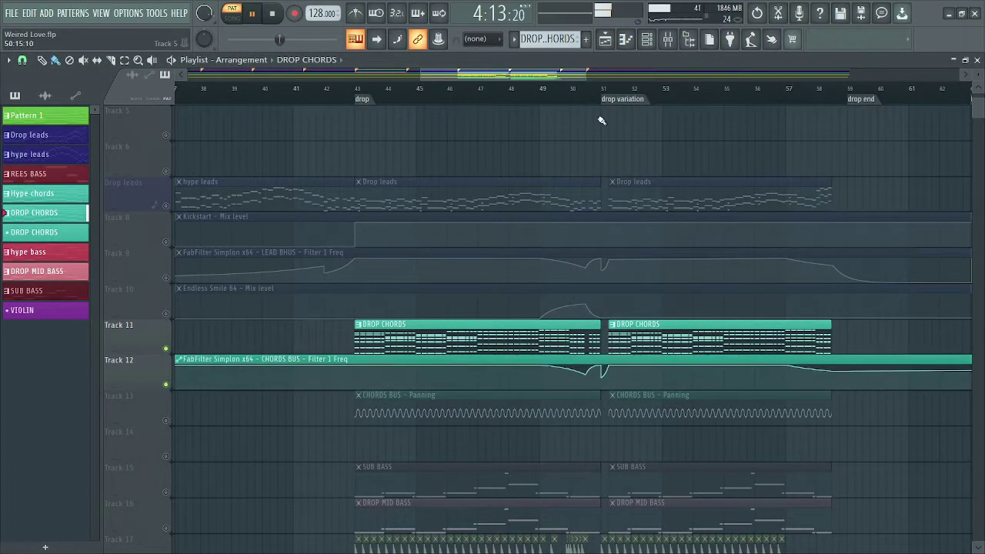
click(530, 90)
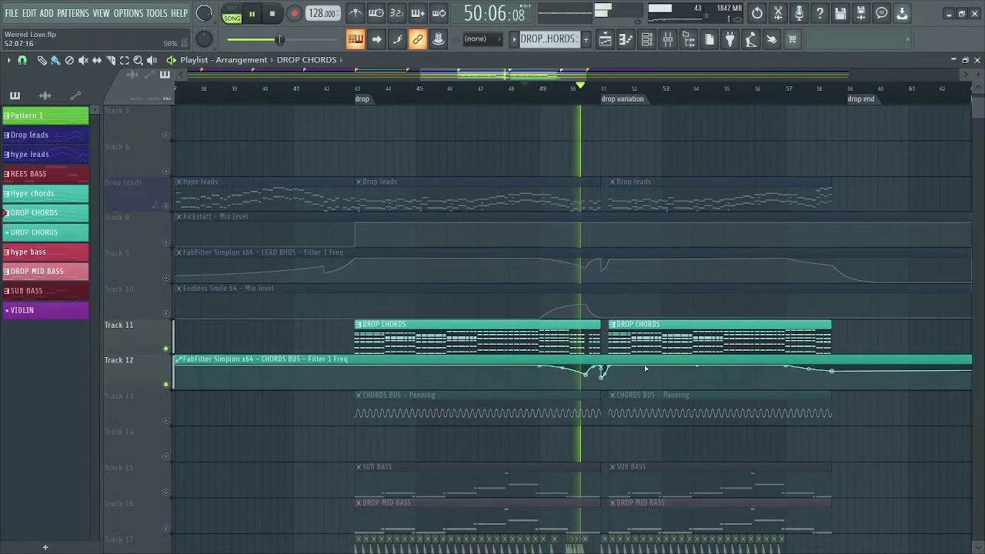
key(space)
Step: Inspect the Kickstart sidechain effect on the CHORDS BUS mixer track
click(668, 39)
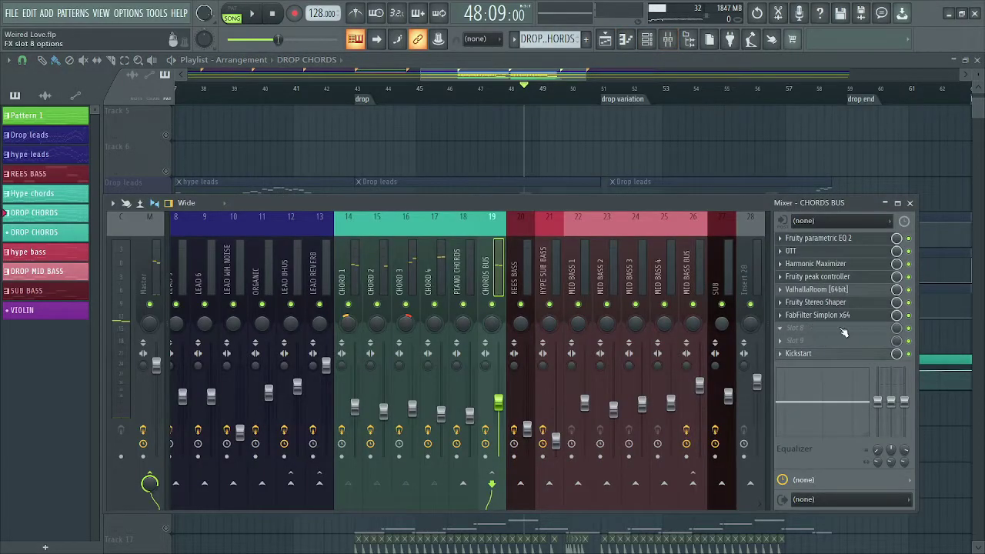
click(802, 354)
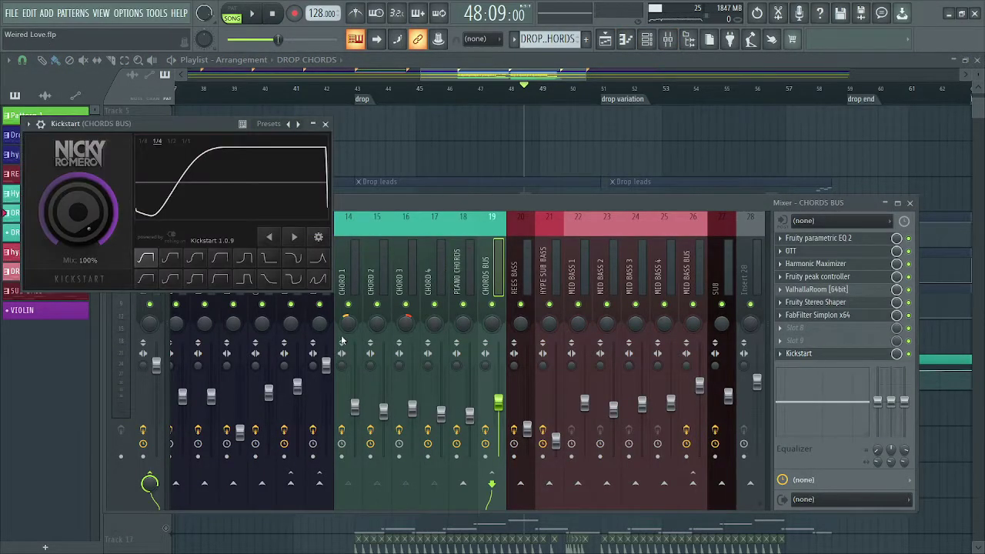
click(324, 124)
Step: Unmute all playlist tracks and solo Track 16 with the DROP MID BASS clips
click(605, 45)
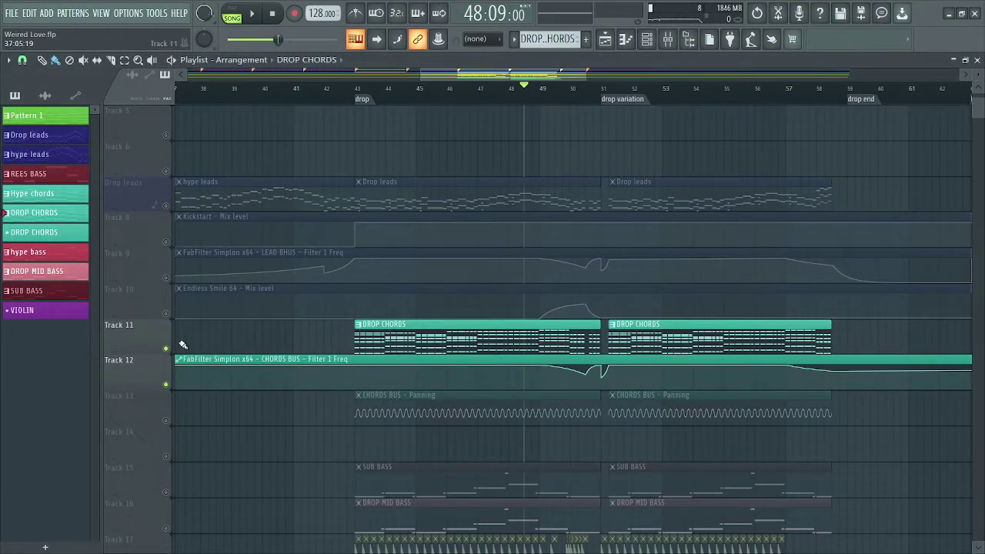
ctrl+click(166, 385)
ctrl+click(166, 384)
scroll(292, 439, down, 5)
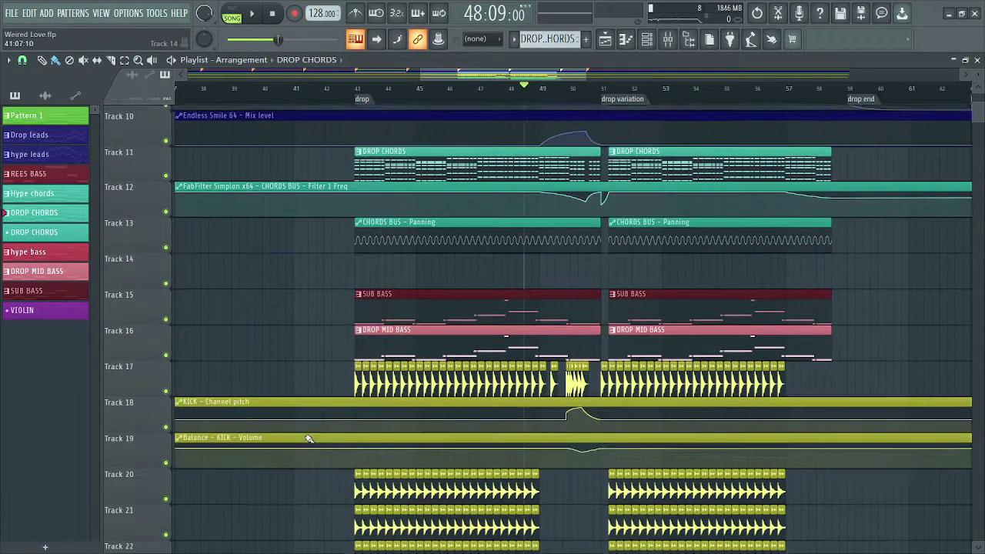
ctrl+click(166, 349)
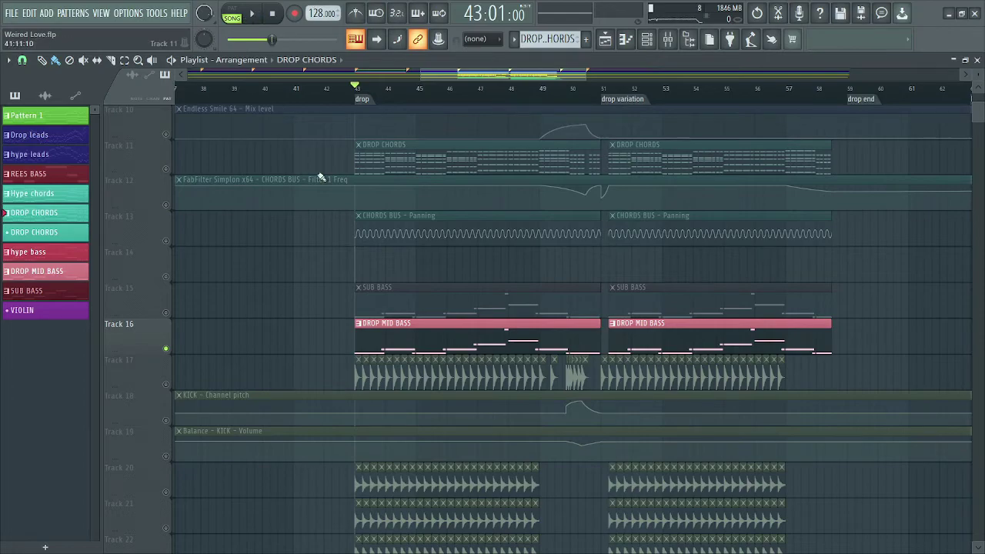
Step: Play the DROP MID BASS pattern in pattern mode and review its channel rack channels and playlist clips
click(646, 39)
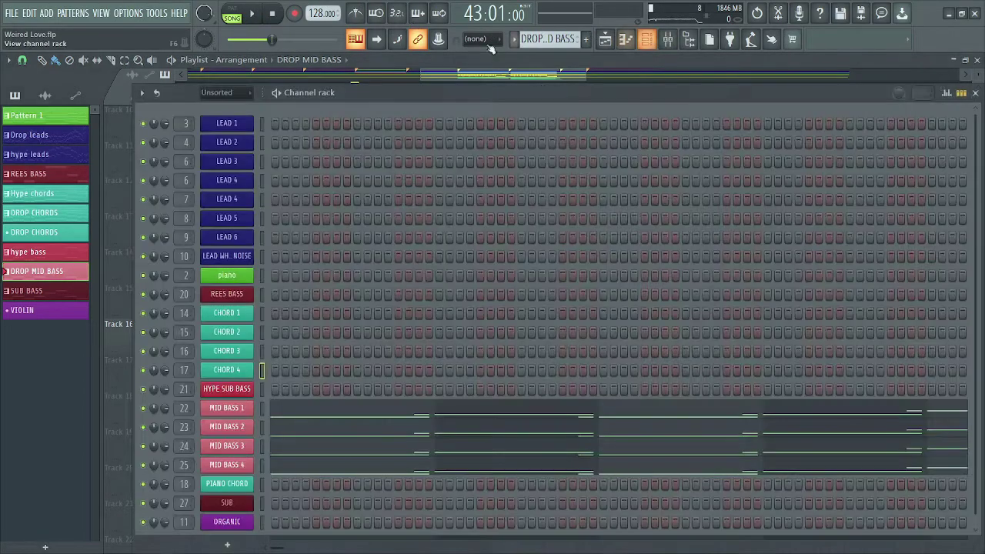
click(256, 13)
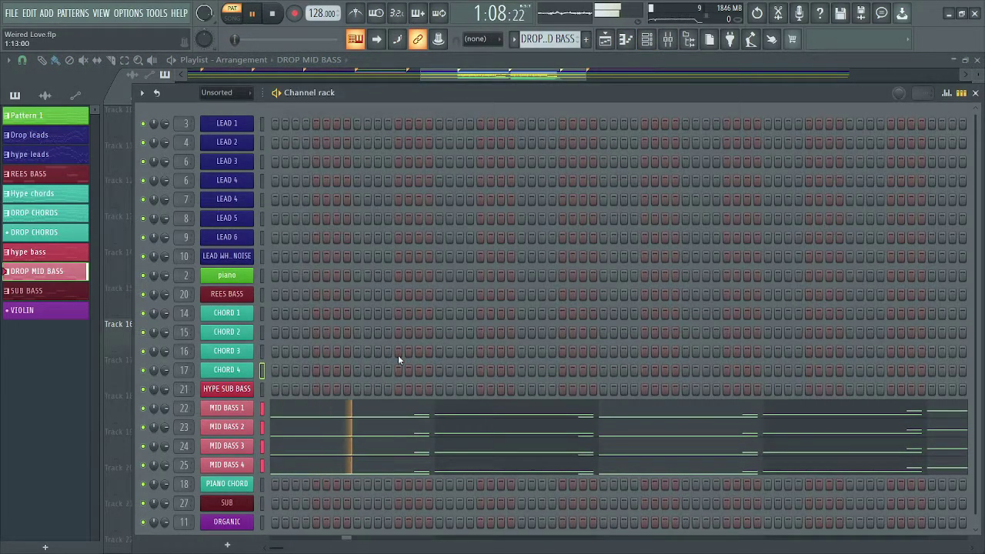
scroll(418, 367, down, 1)
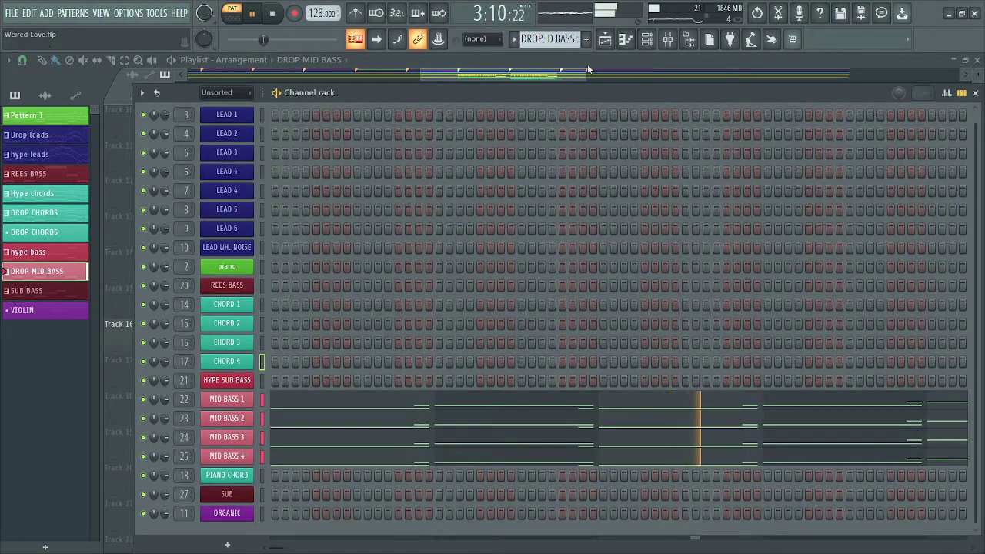
key(F6)
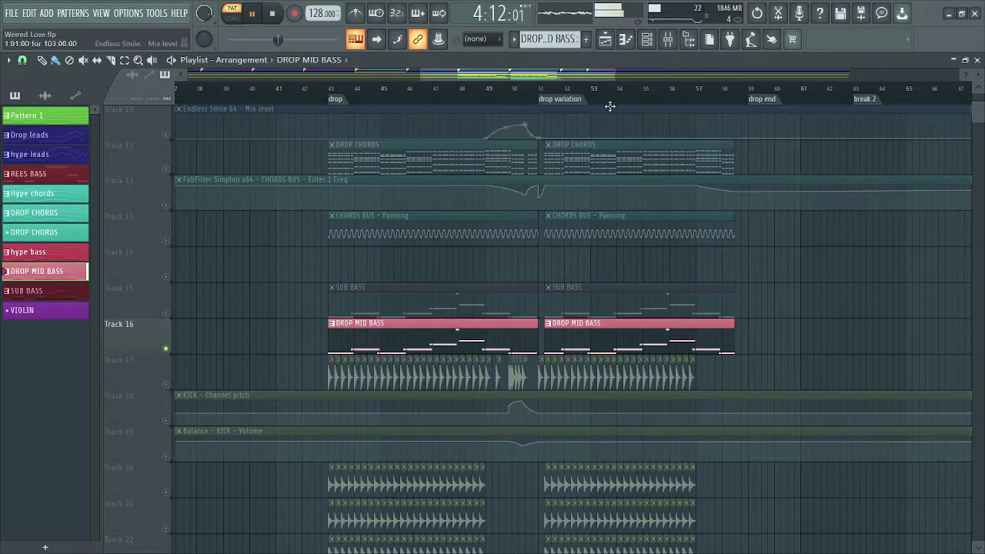
key(F6)
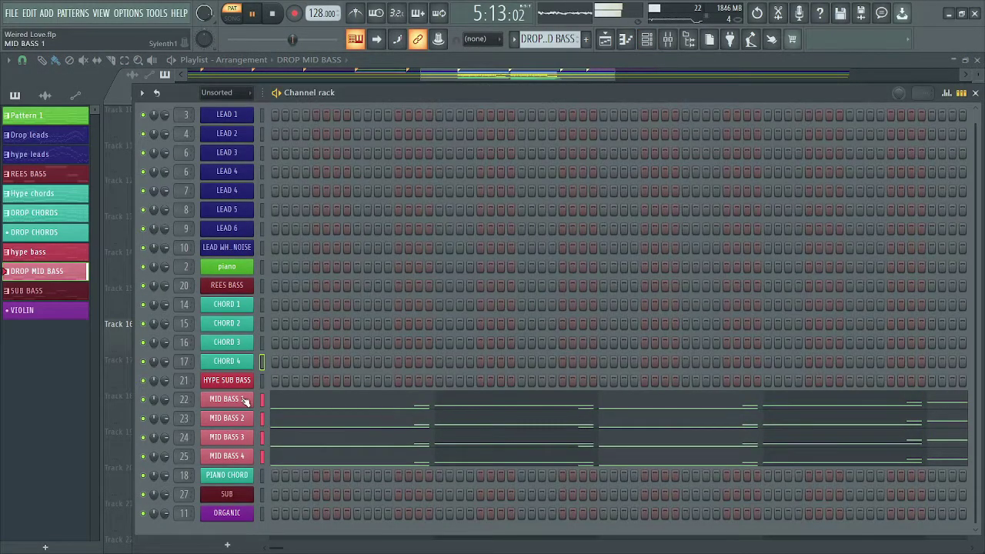
key(F6)
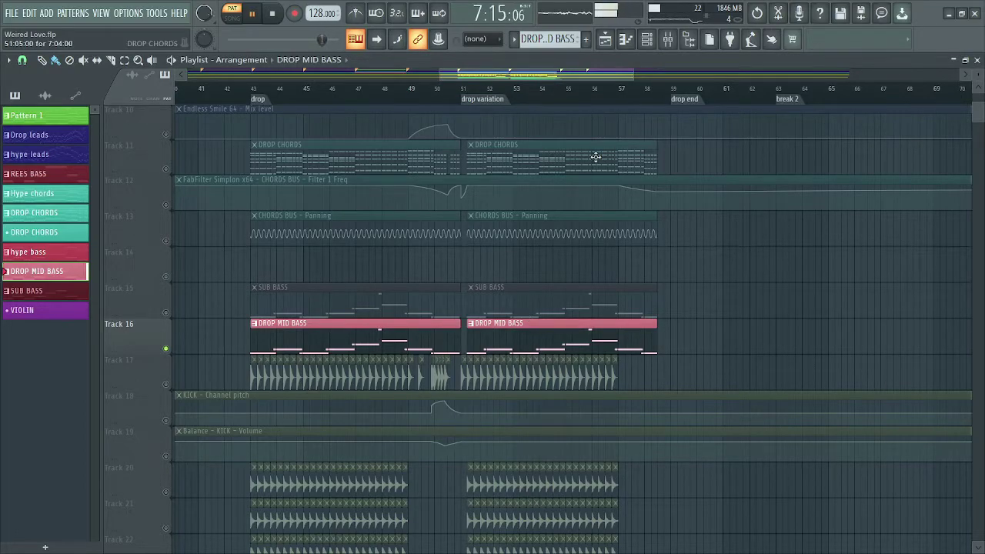
click(646, 40)
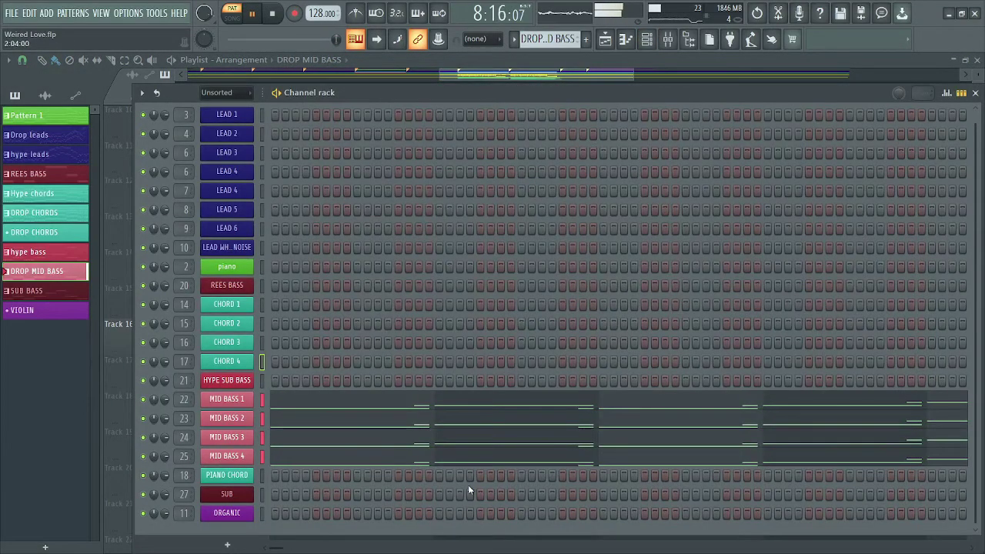
Step: Audition the MID BASS 1 and MID BASS 2 channels in solo and view the MID BASS 2 notes in the piano roll
drag(276, 547, 231, 547)
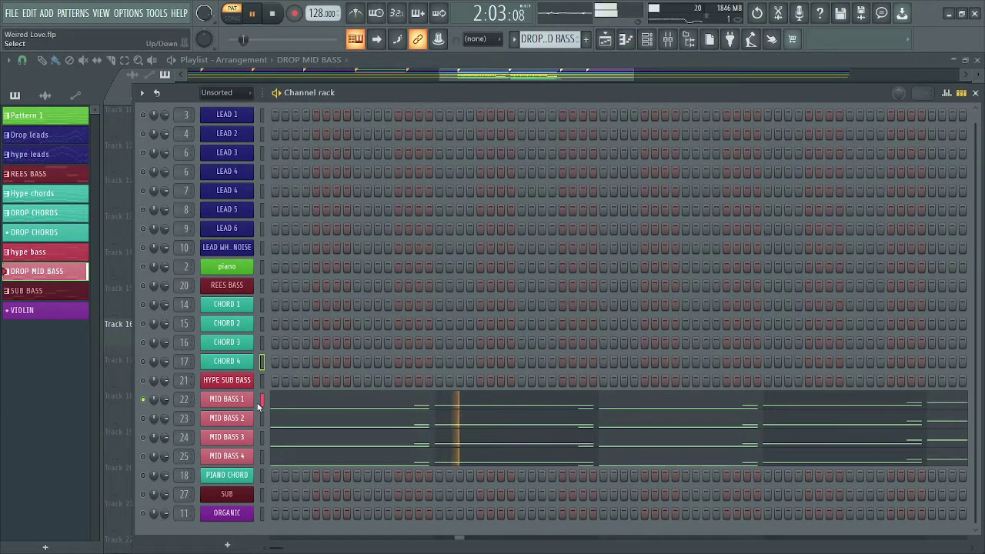
right_click(142, 417)
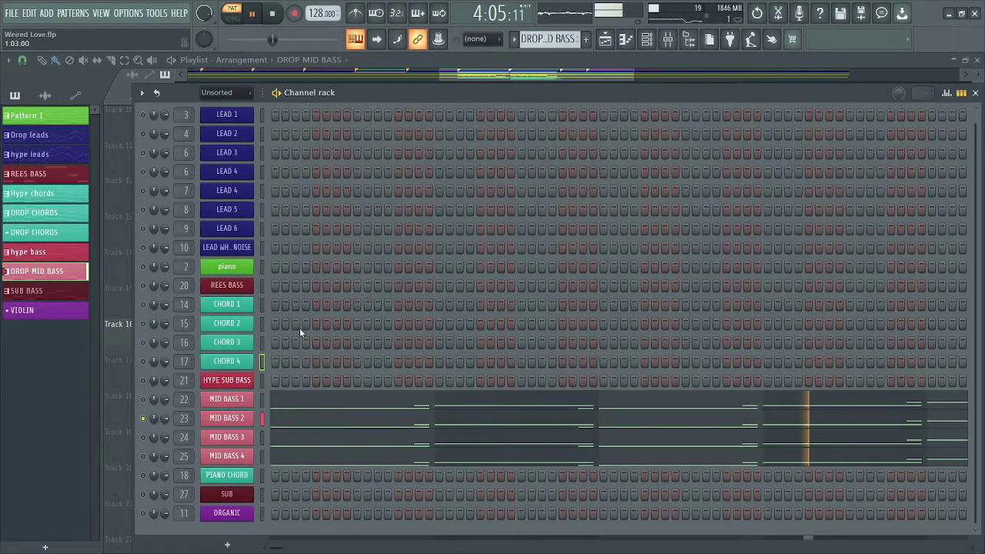
click(322, 429)
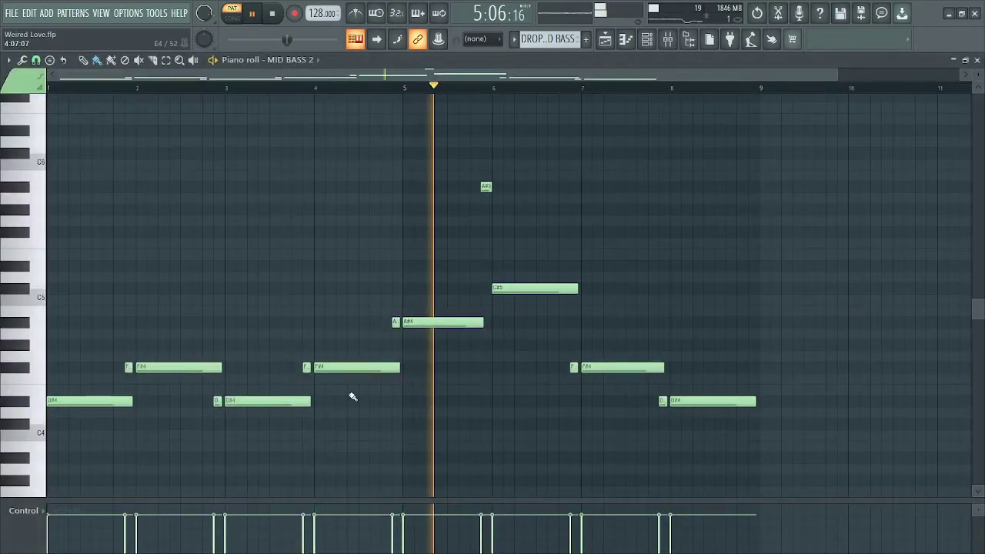
Step: Review the rest of the MID BASS 2 notes, then audition MID BASS 3 in solo and re-enable all channels
scroll(180, 413, up, 3)
scroll(185, 346, down, 4)
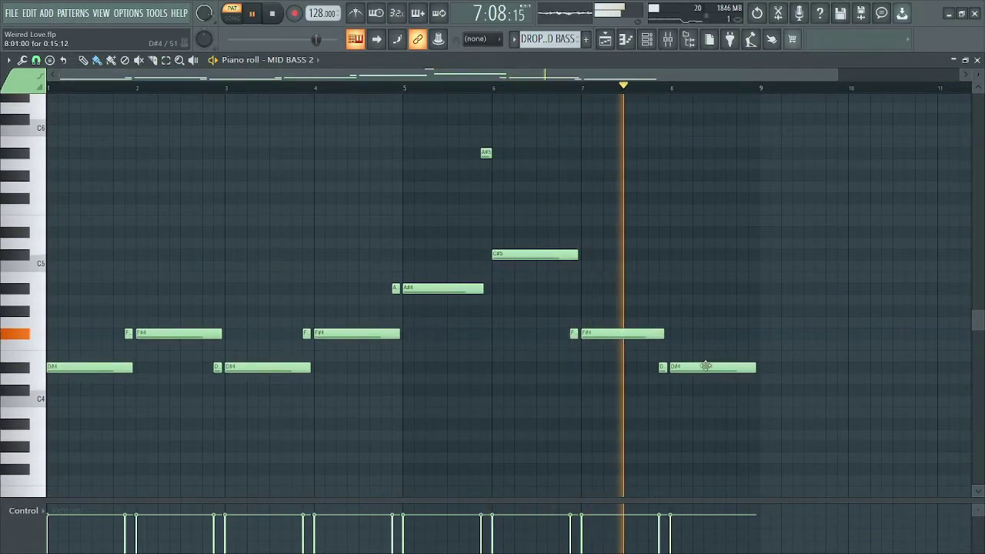
click(647, 38)
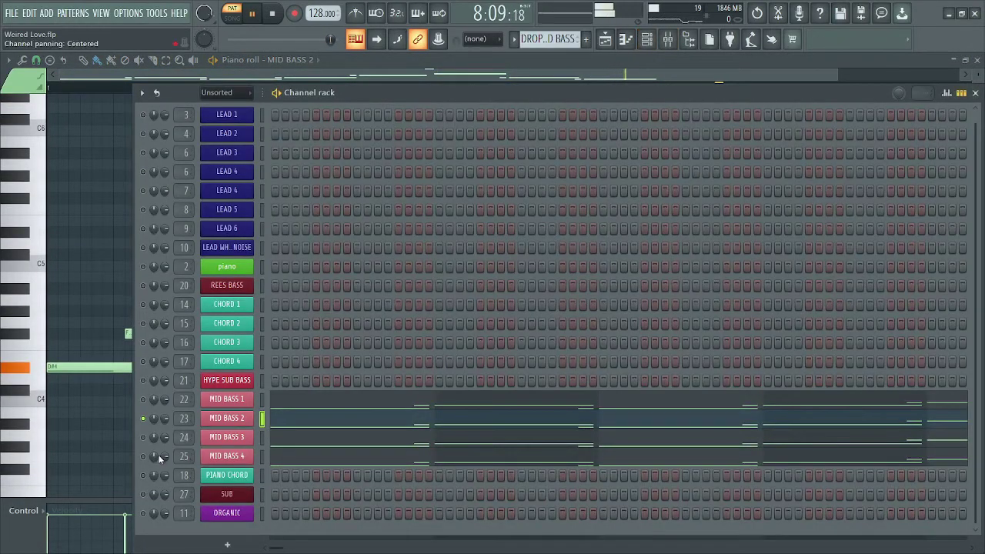
ctrl+click(143, 437)
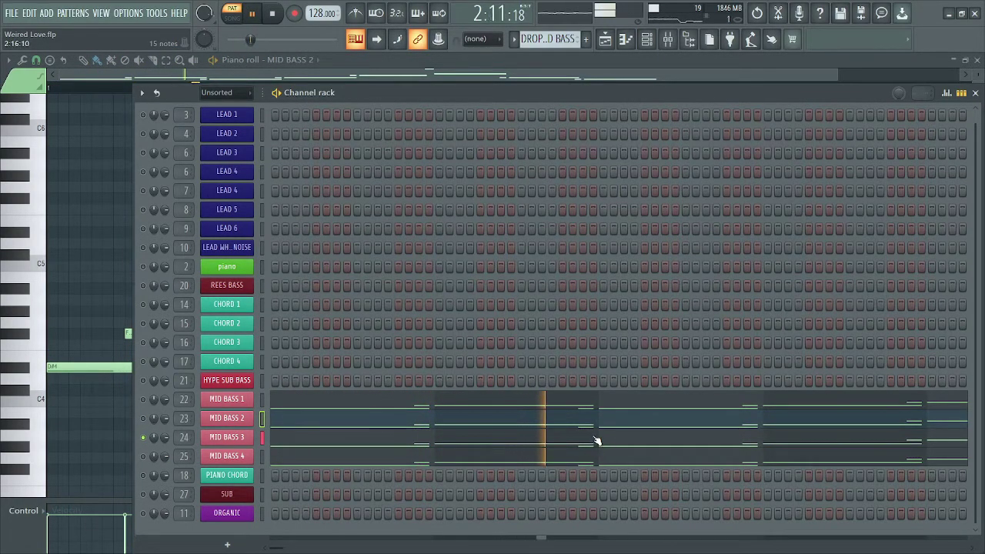
click(262, 456)
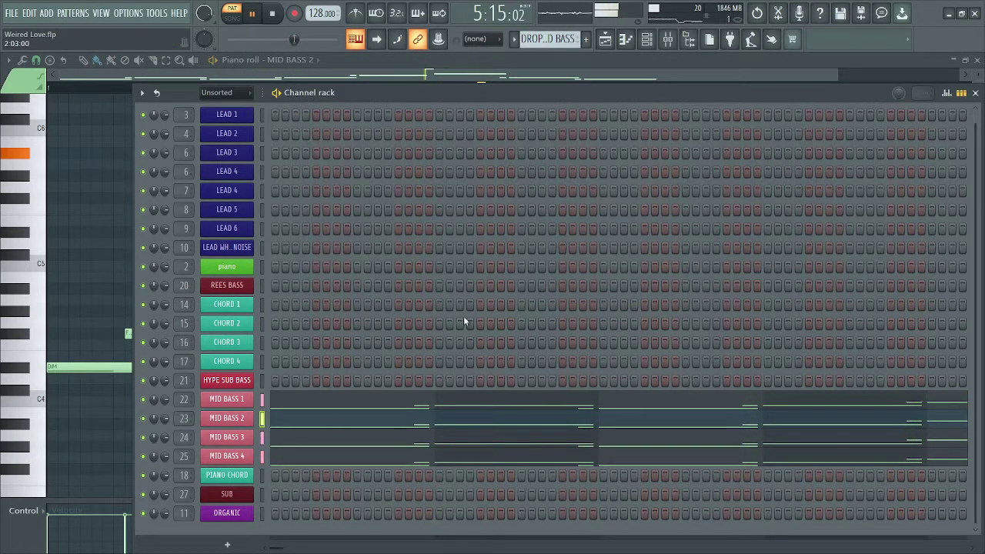
Step: Check the effect slots of mixer tracks MID BASS 1 to MID BASS 4, undoing the stray Doubler4 Mono-Stereo load on MID BASS 2
click(667, 39)
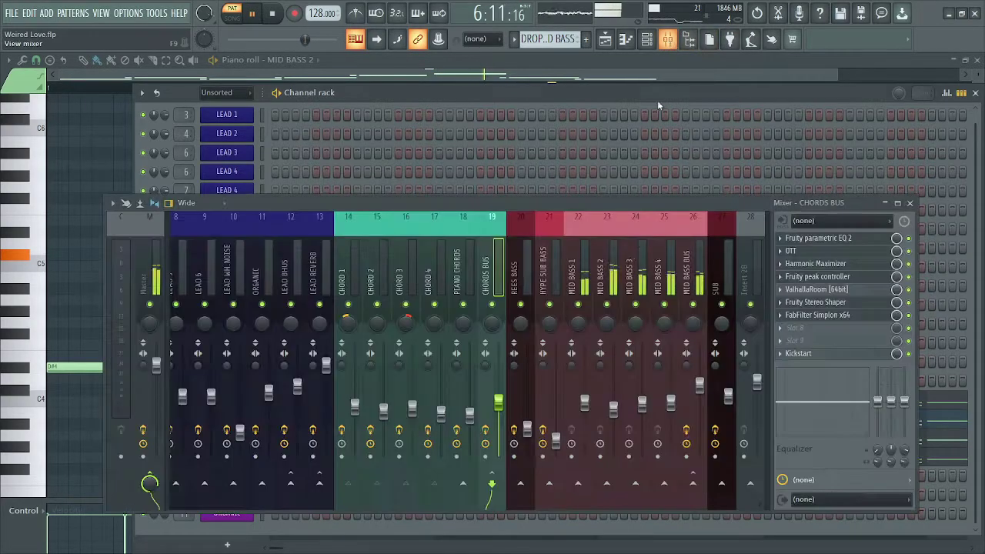
click(579, 249)
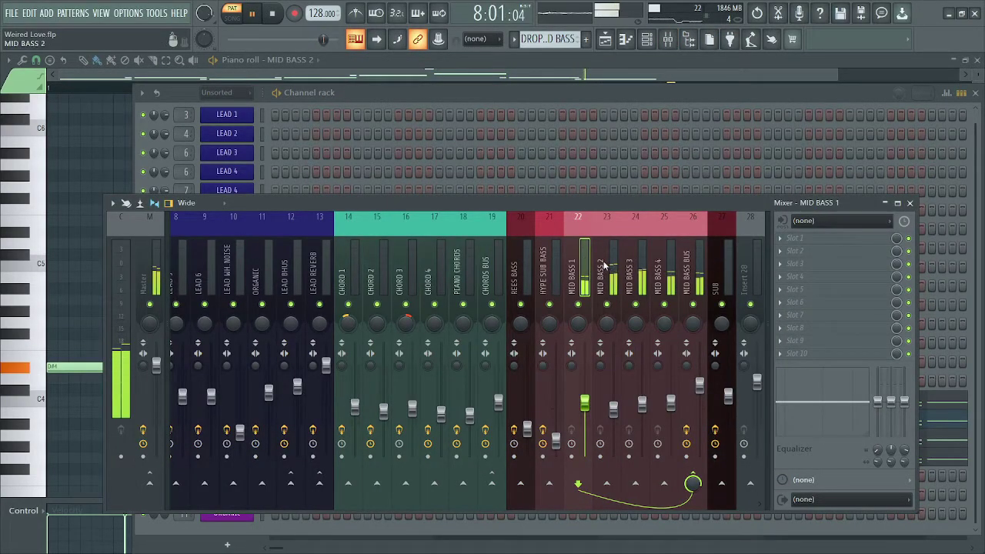
click(606, 285)
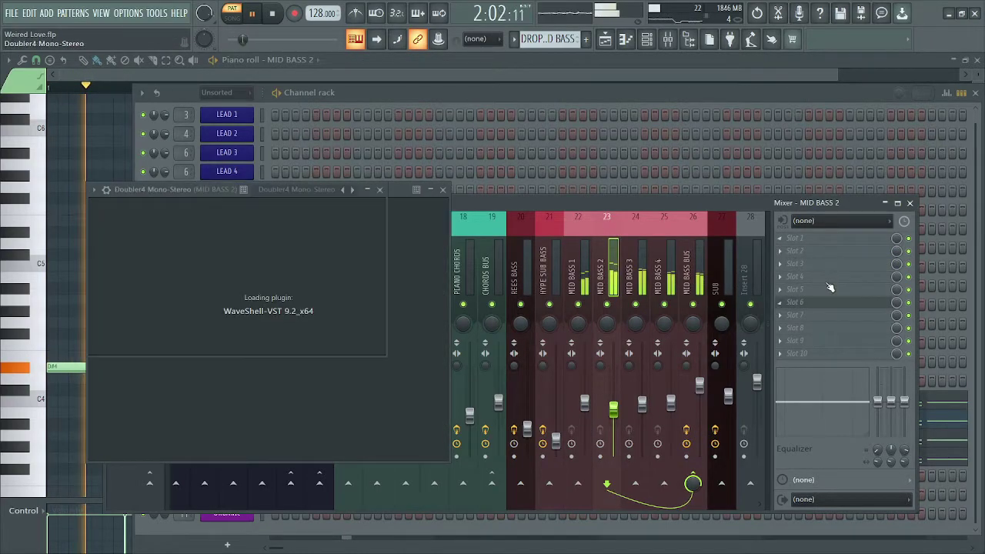
click(780, 304)
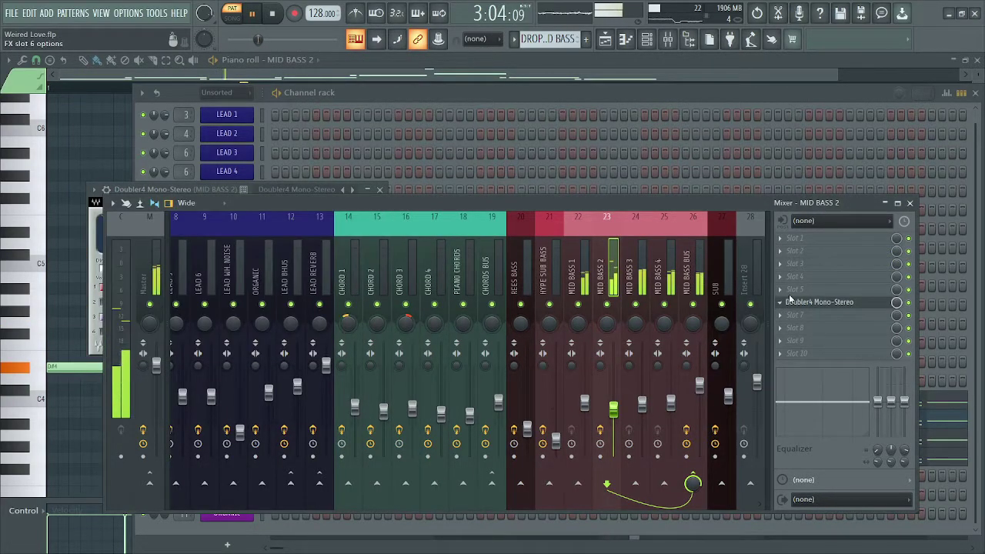
key(ctrl+z)
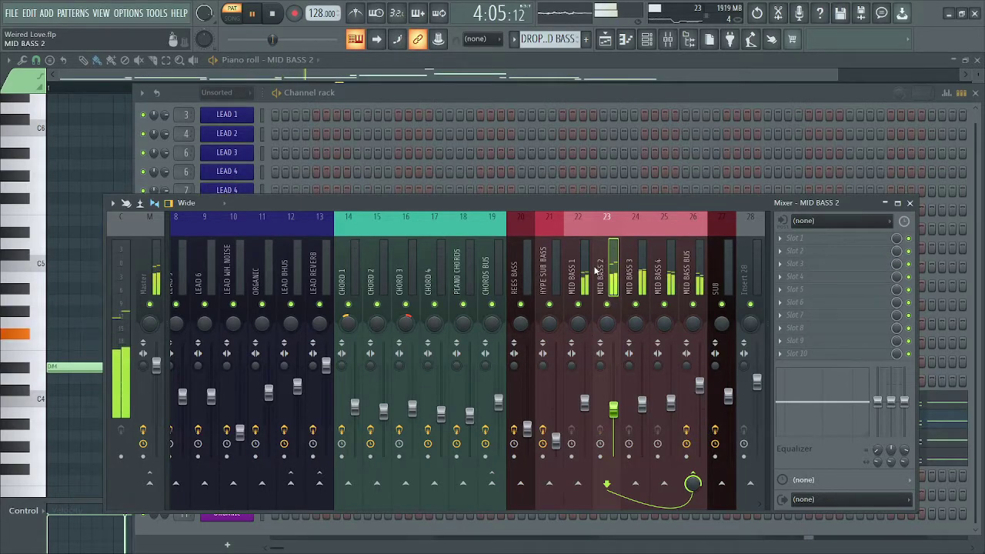
click(633, 262)
click(674, 265)
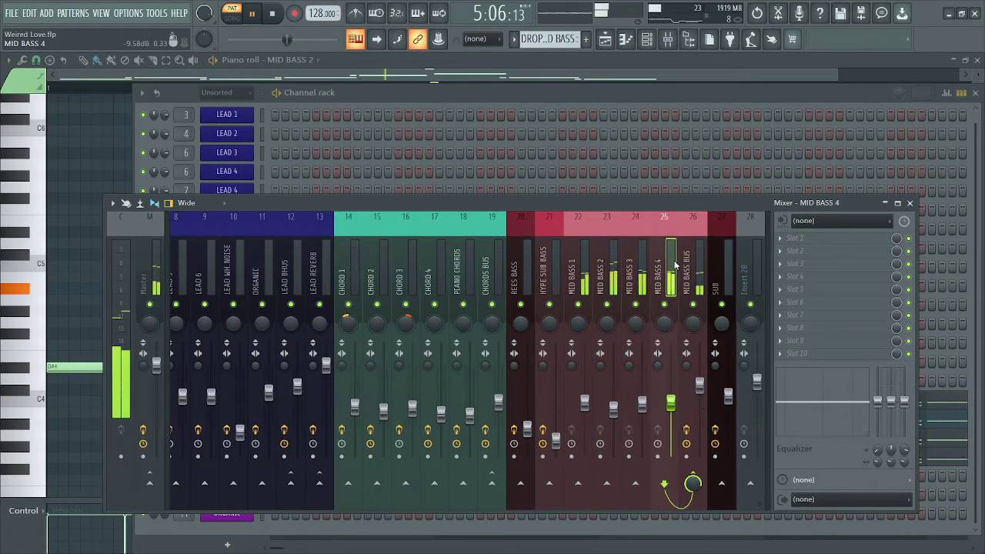
Step: Inspect the OTT, parametric EQ and distortion effects on the MID BASS BUS mixer track
click(697, 273)
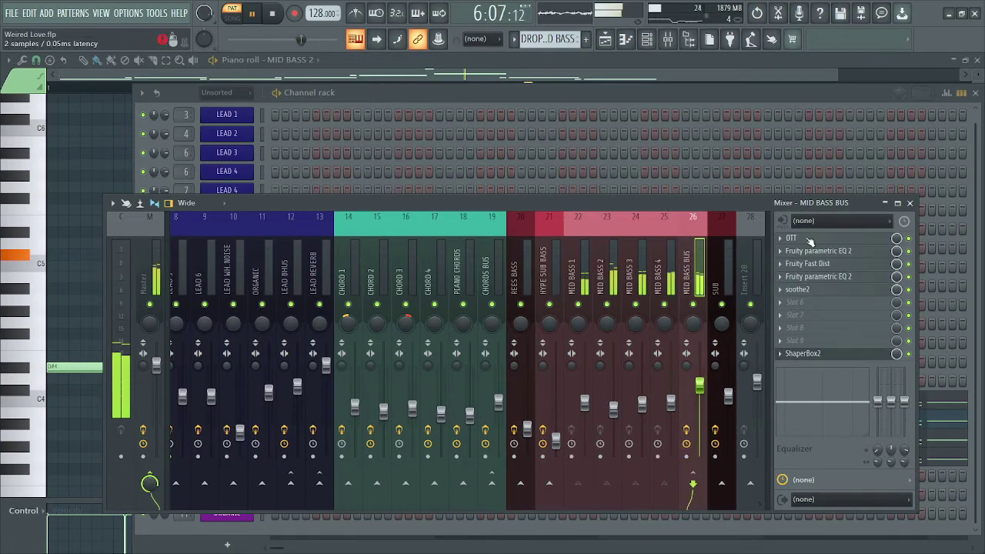
click(810, 240)
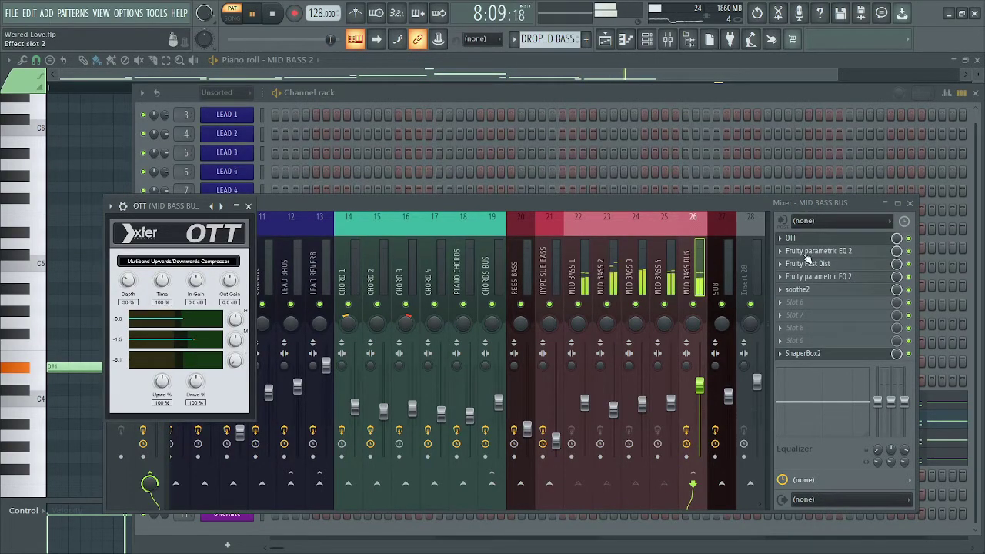
click(808, 252)
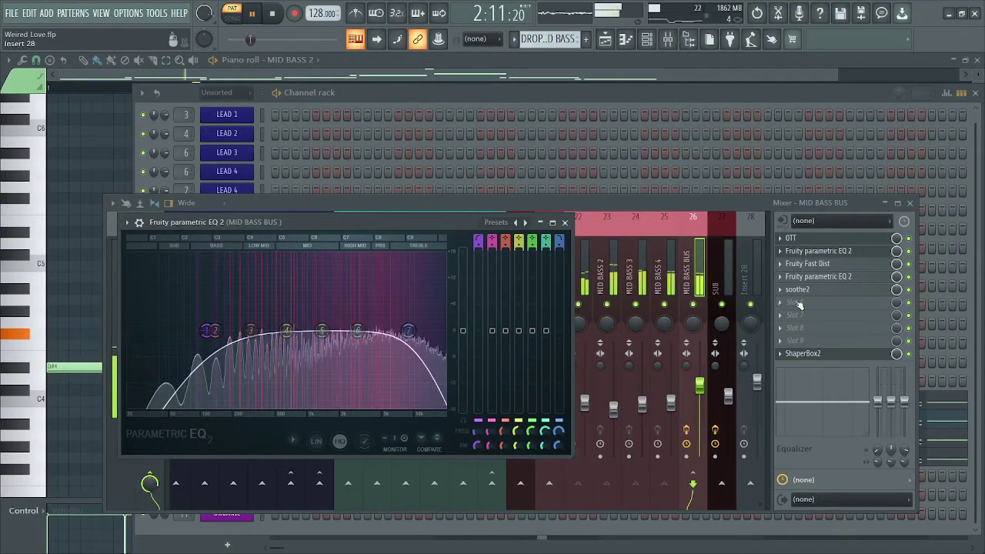
click(808, 263)
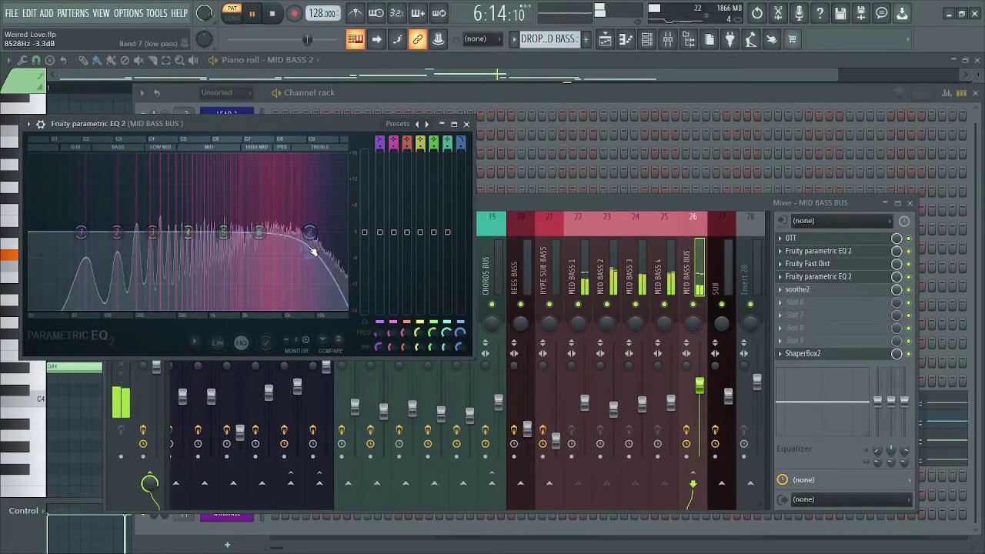
Step: Inspect soothe2 on the MID BASS BUS with its Melodic bass control preset, and view its preset browser
click(814, 291)
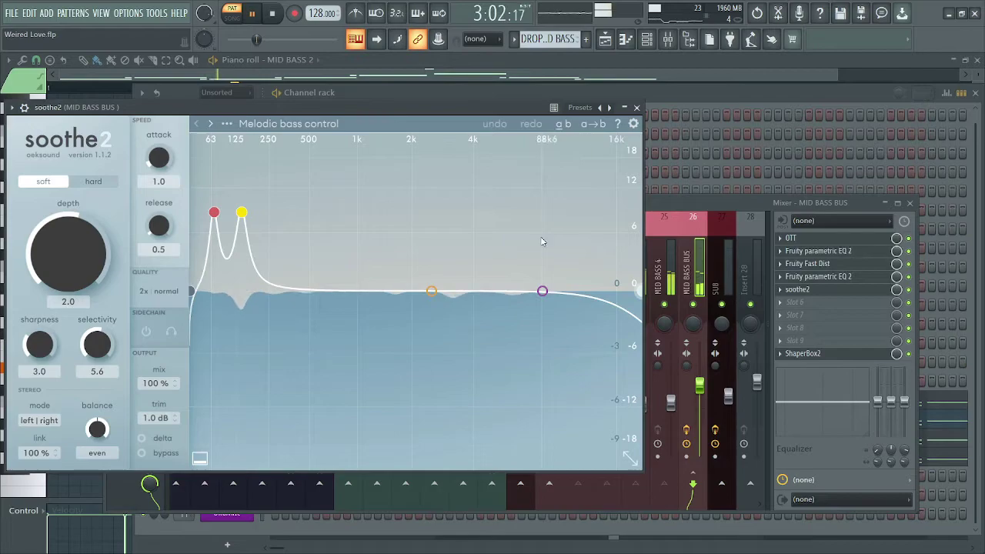
click(227, 123)
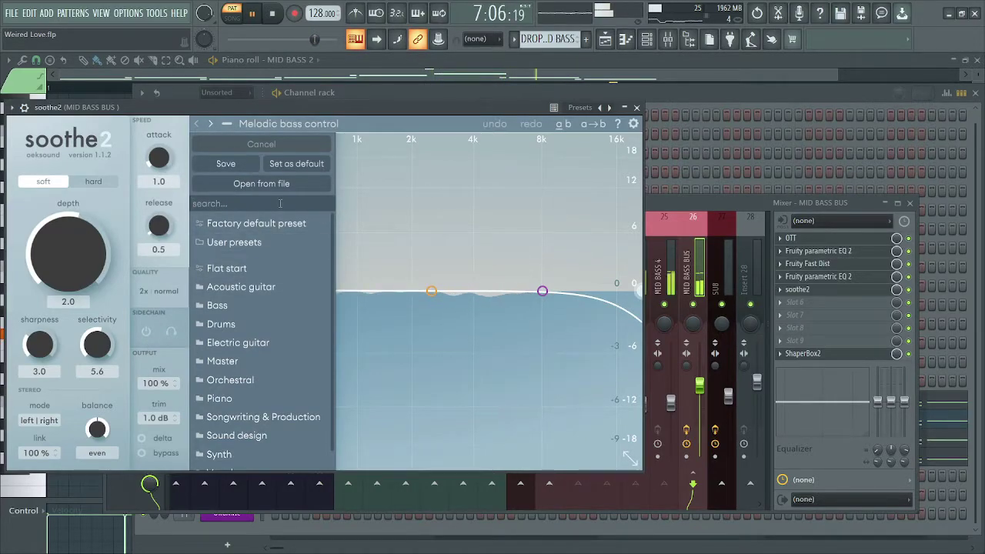
click(260, 129)
click(260, 131)
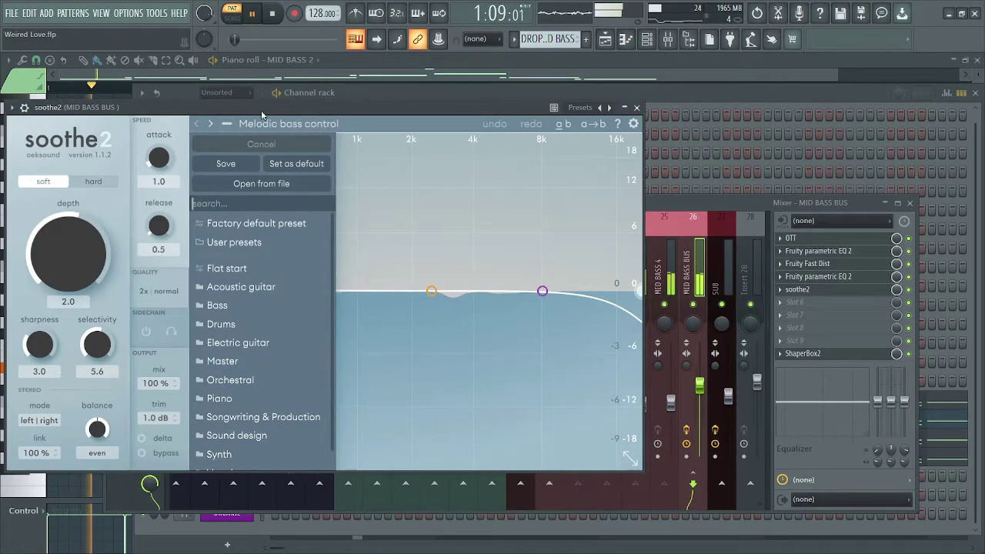
click(317, 126)
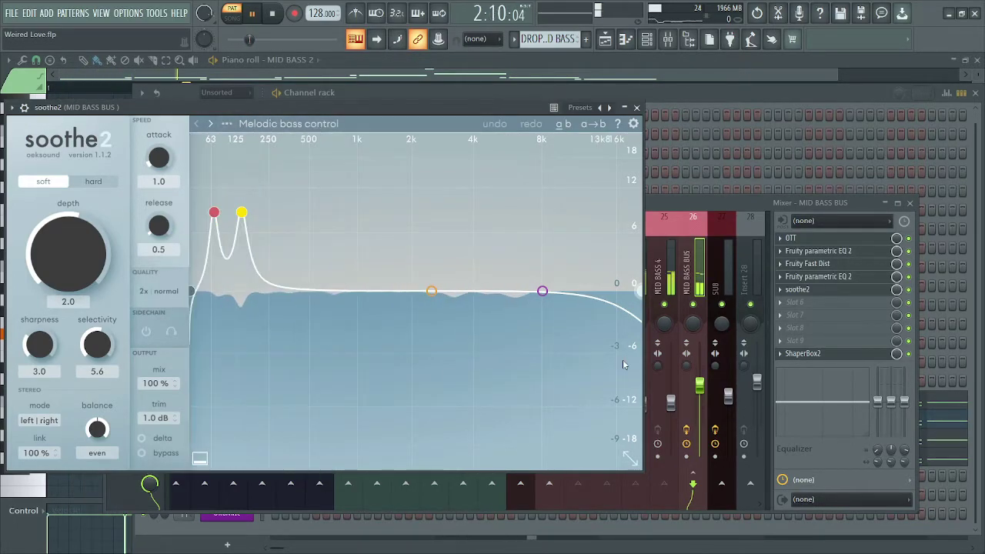
Step: Inspect the mid and high band volume curves of ShaperBox2 on the MID BASS BUS, and stop playback
click(695, 302)
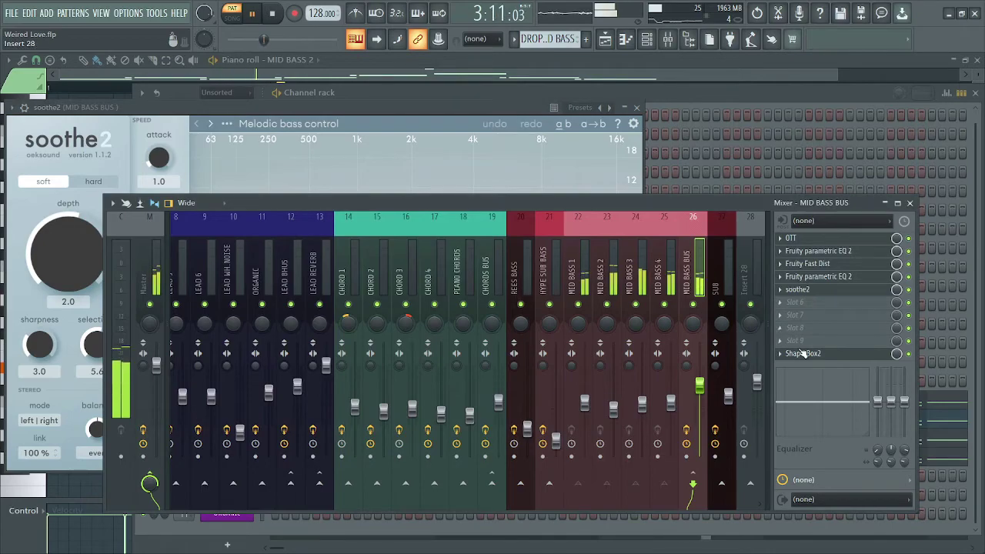
click(802, 354)
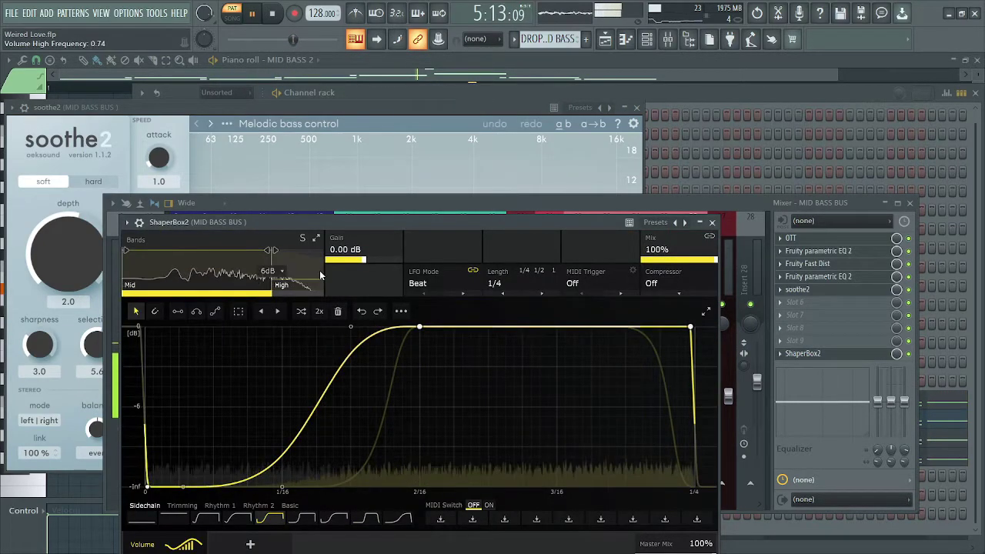
click(297, 286)
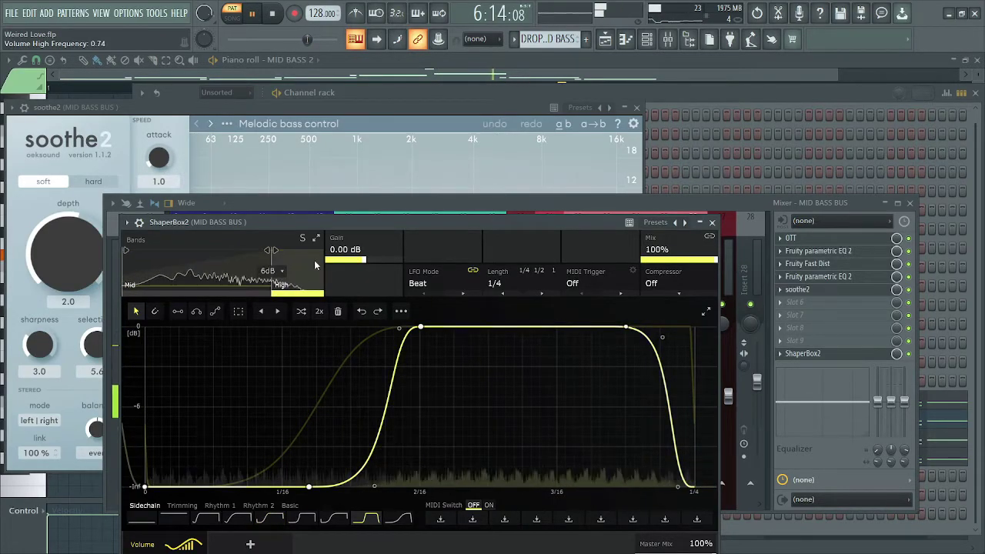
click(811, 220)
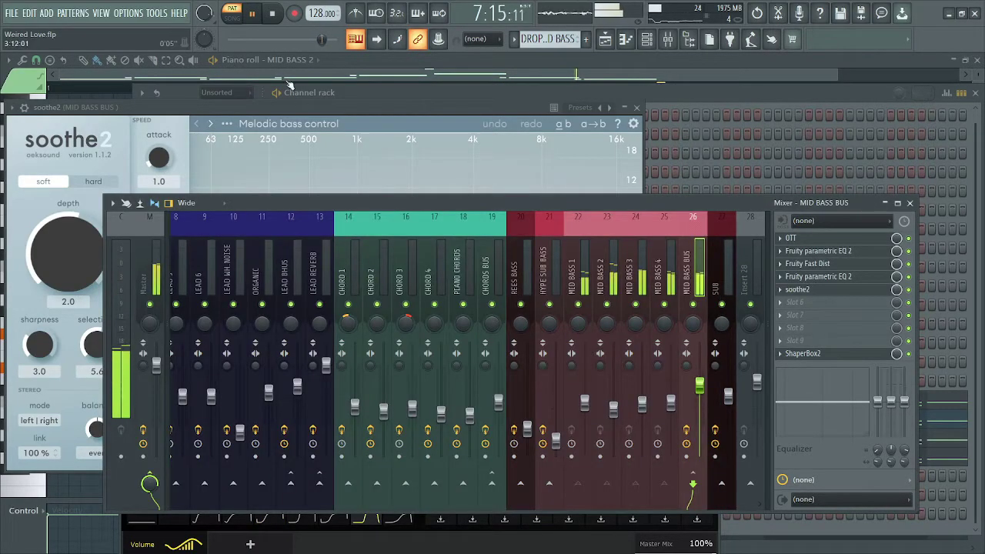
click(272, 14)
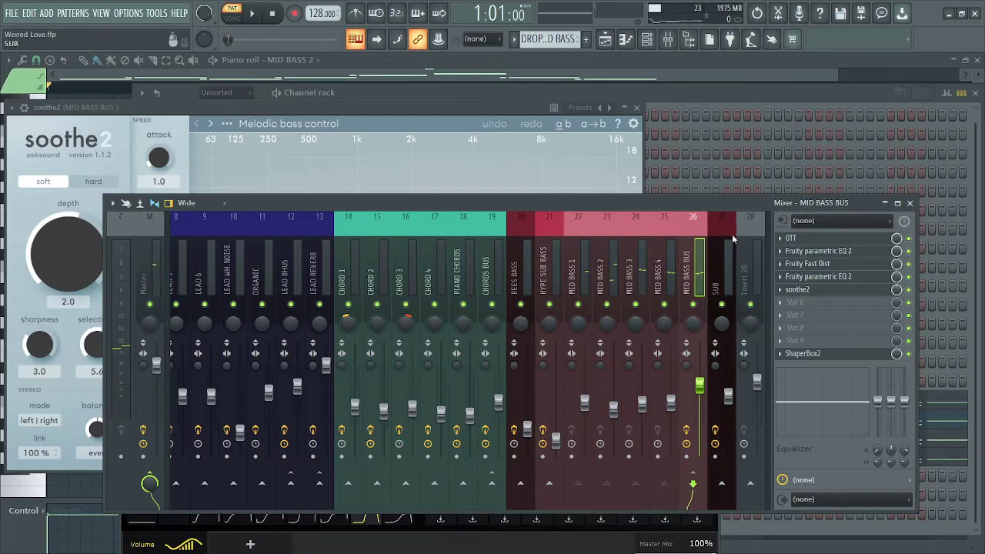
Step: Return to the playlist, solo Track 15 and play the SUB BASS pattern
click(628, 77)
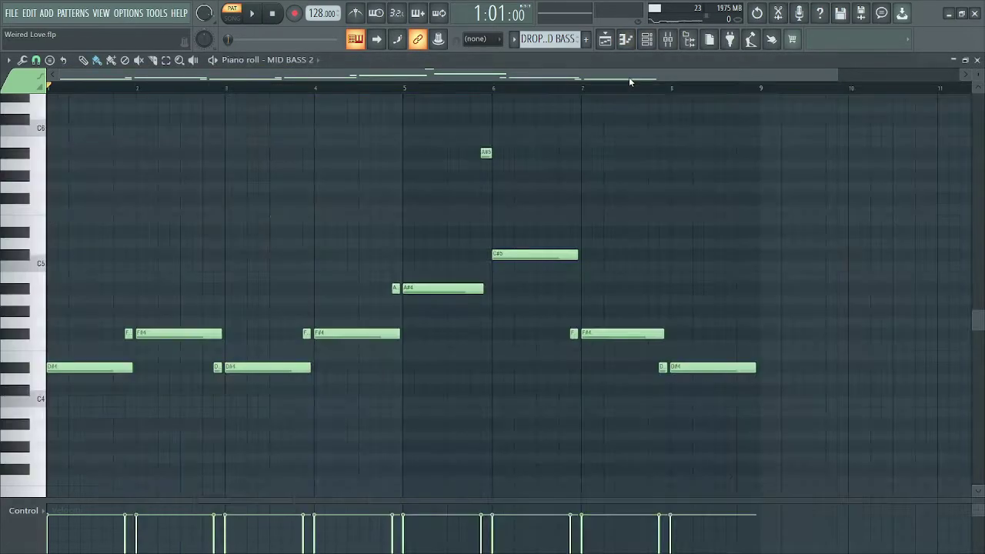
click(605, 38)
scroll(274, 188, down, 3)
click(292, 203)
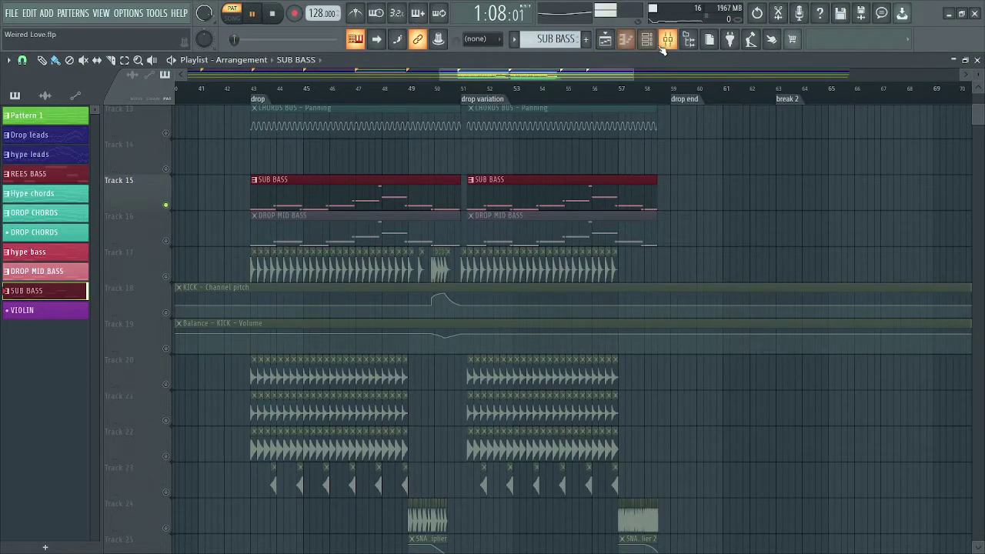
Step: Review the SUB channel's notes in the piano roll and its place in the channel rack, and pause playback
click(646, 39)
click(306, 498)
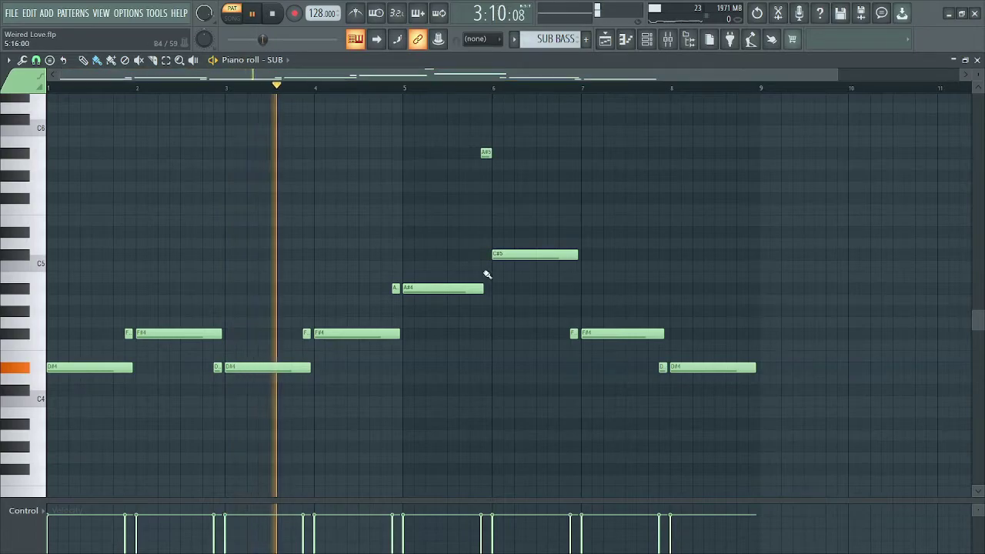
scroll(567, 97, up, 1)
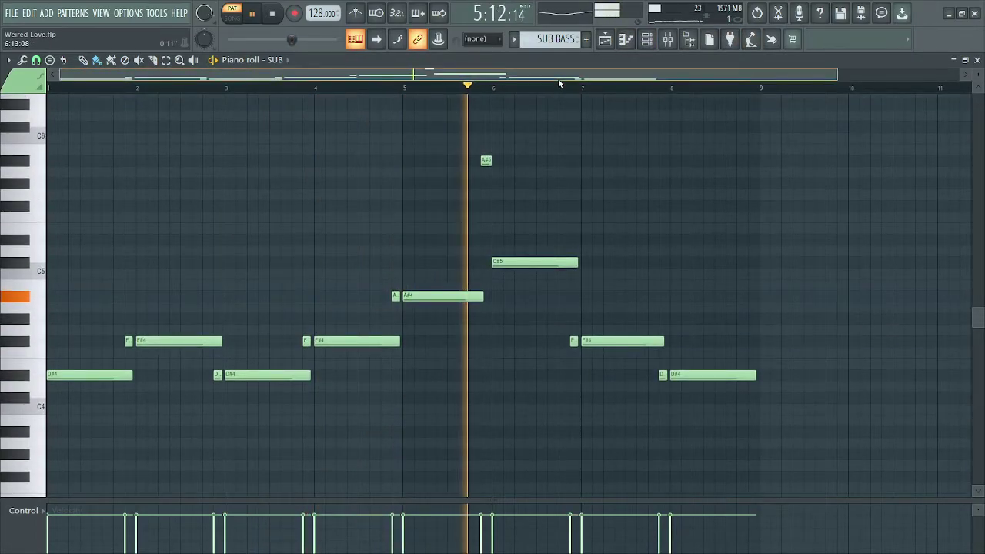
click(648, 39)
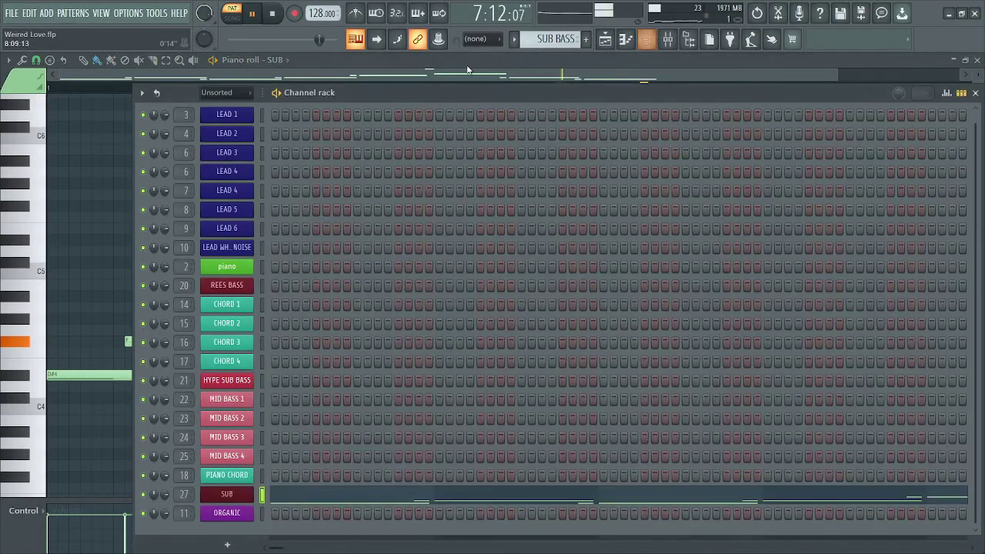
key(space)
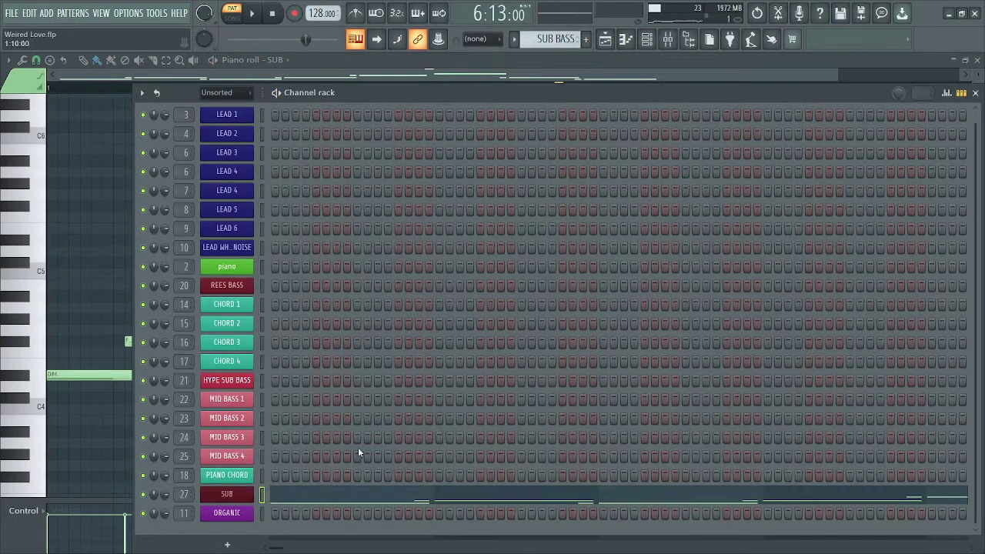
Step: Inspect the Fruity parametric EQ 2 and CLA Bass Mono-Stereo effects on the SUB mixer track
click(667, 39)
click(729, 251)
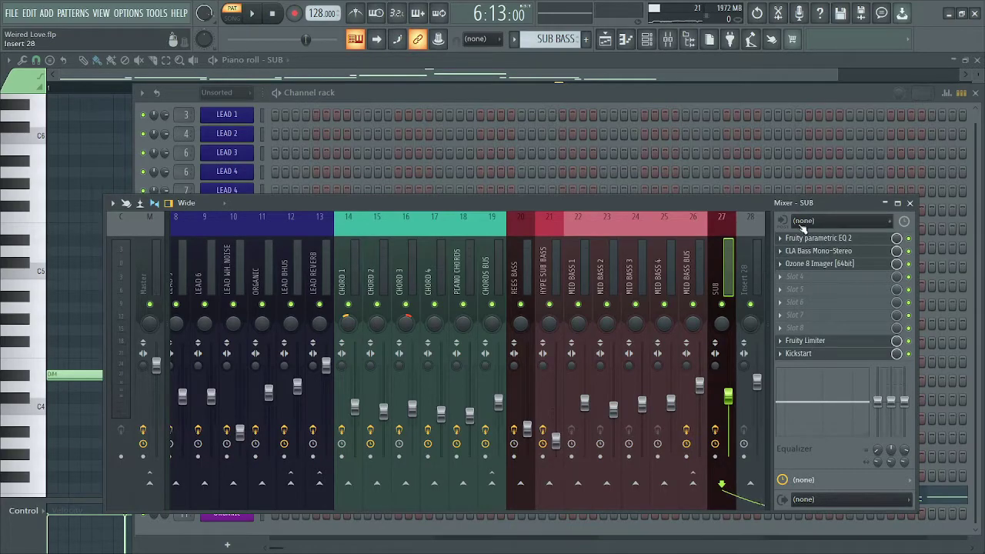
click(810, 239)
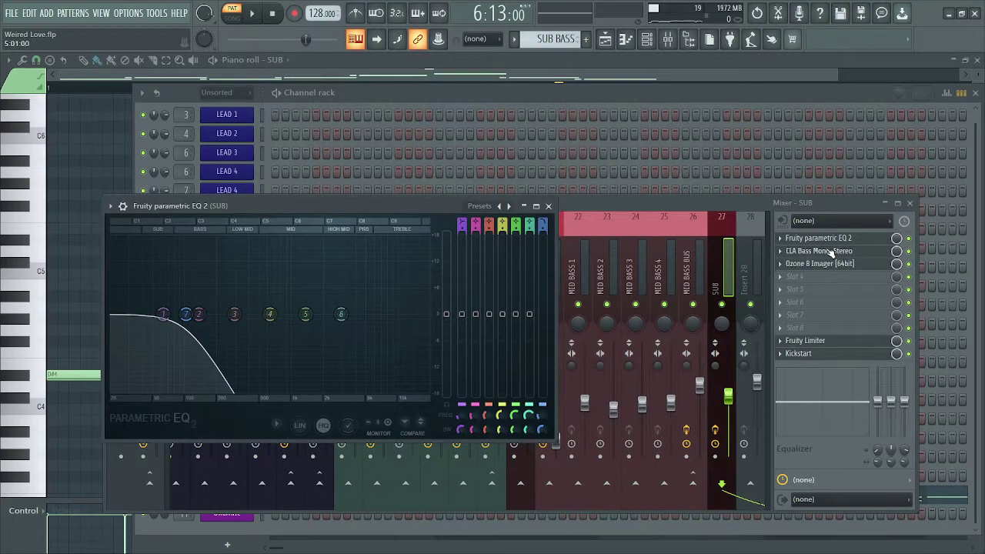
key(Escape)
click(808, 253)
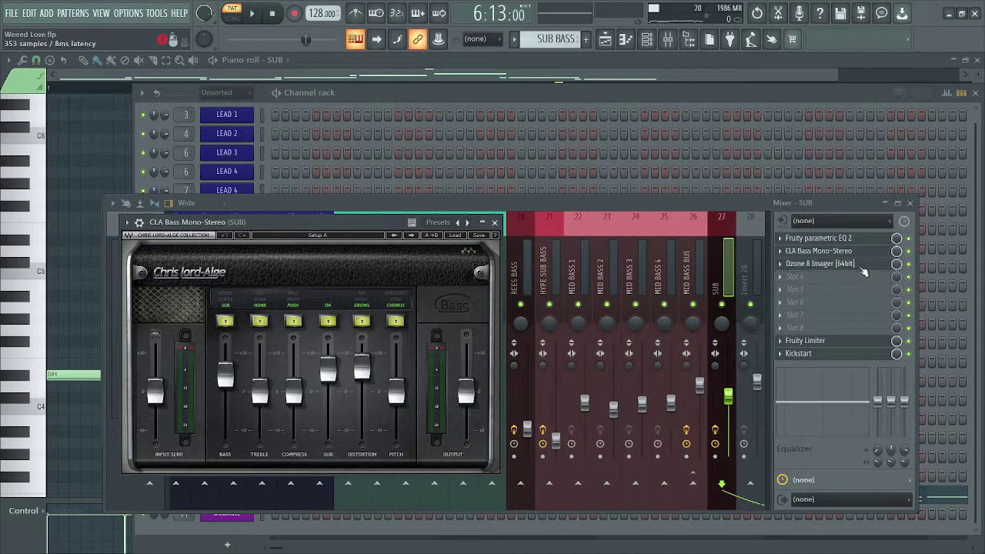
key(Escape)
Step: Inspect the Ozone 8 Imager, Fruity Limiter and Kickstart effects on the SUB mixer track
click(817, 265)
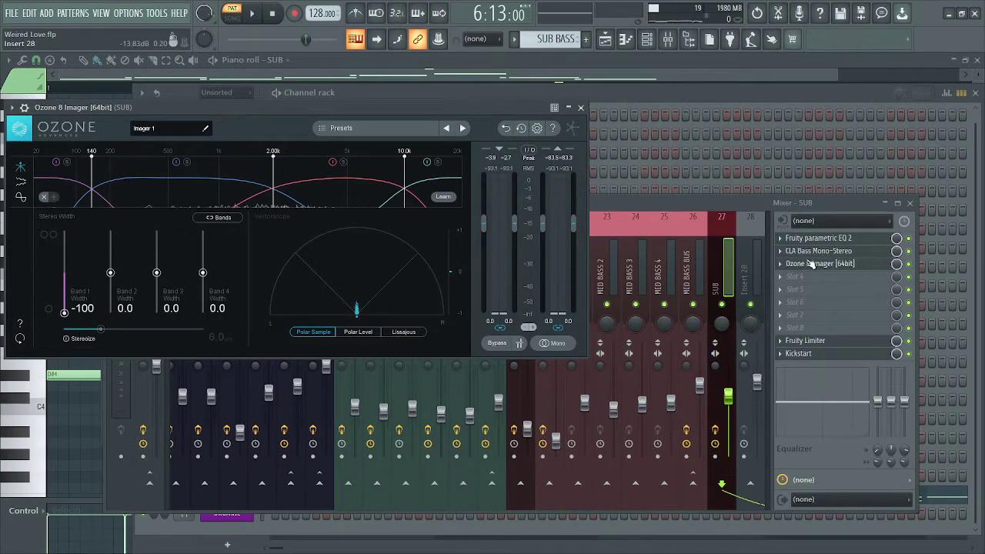
click(807, 340)
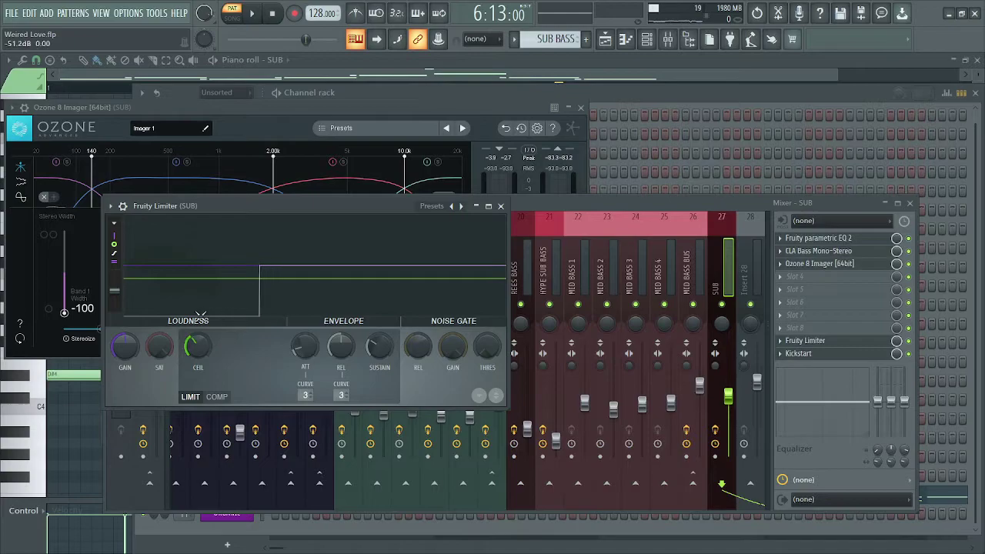
click(814, 354)
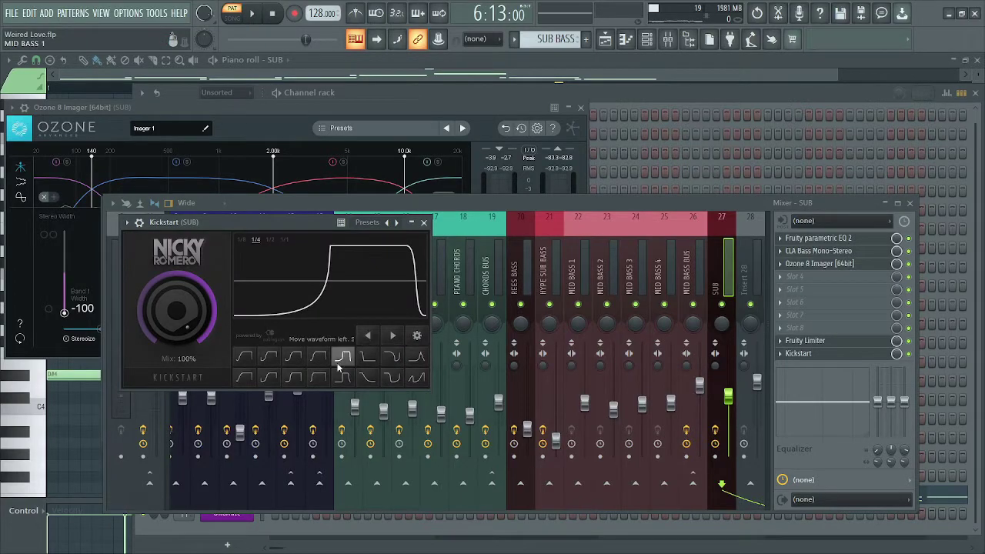
Step: Return to the playlist and unmute the Drop leads track and its automation on Tracks 8 to 10 alongside the sub bass
click(424, 223)
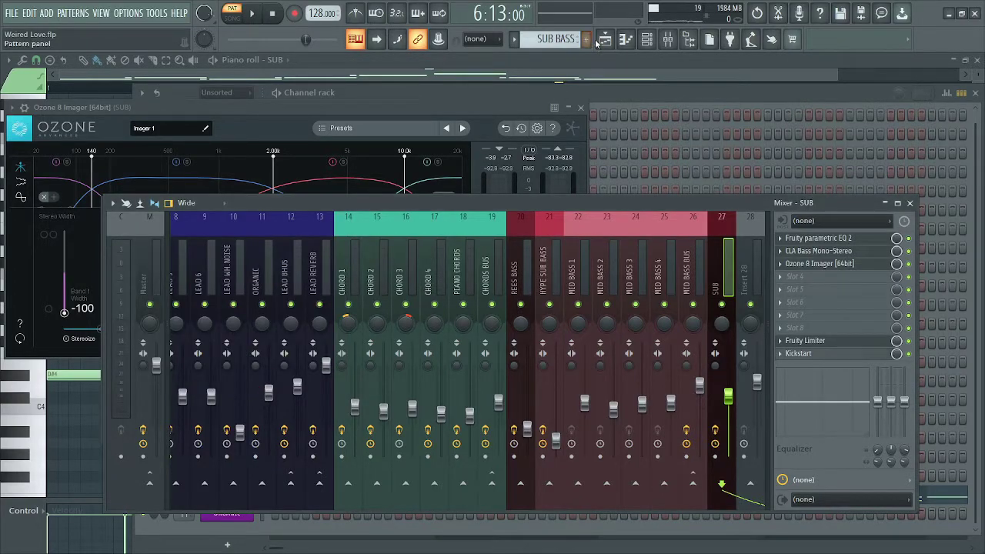
click(603, 41)
scroll(168, 290, up, 9)
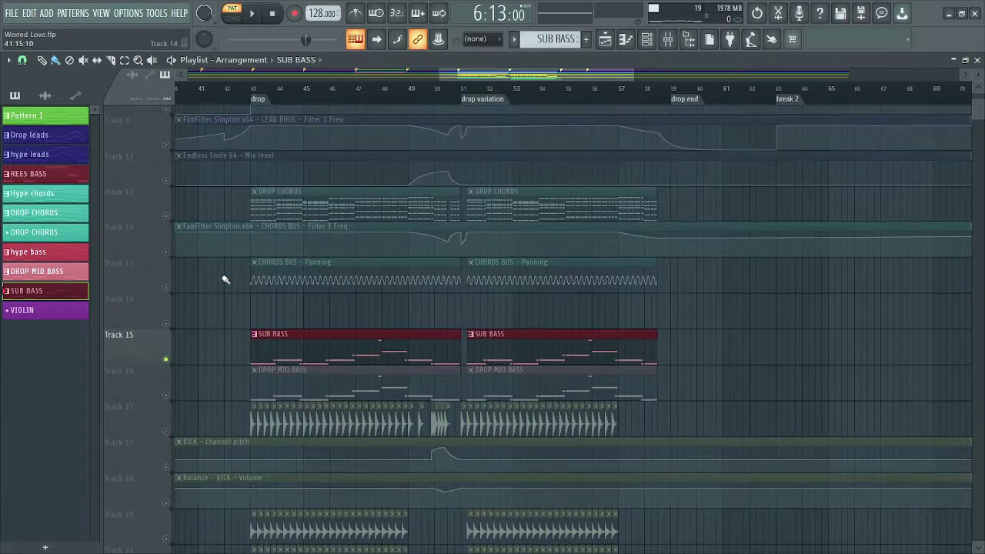
click(165, 241)
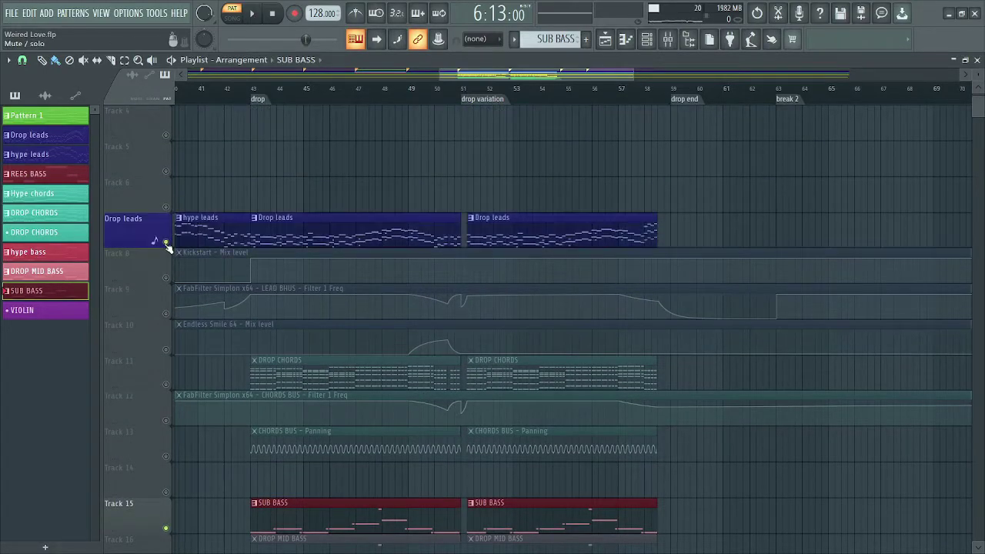
click(166, 278)
click(166, 313)
click(166, 349)
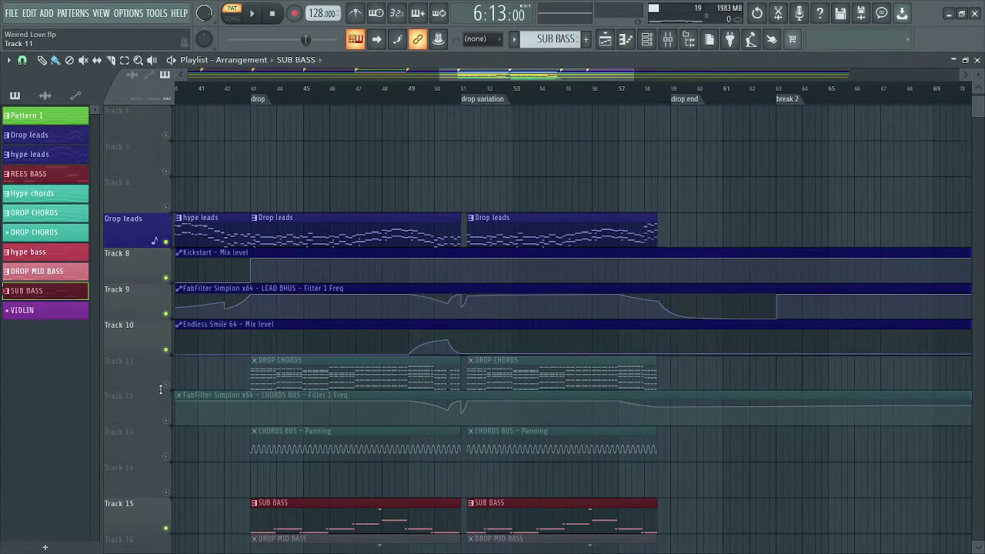
Step: Unmute the DROP CHORDS, chord bus automation and DROP MID BASS tracks, covering Tracks 11 to 14 and 16
click(165, 385)
click(166, 416)
scroll(166, 420, down, 1)
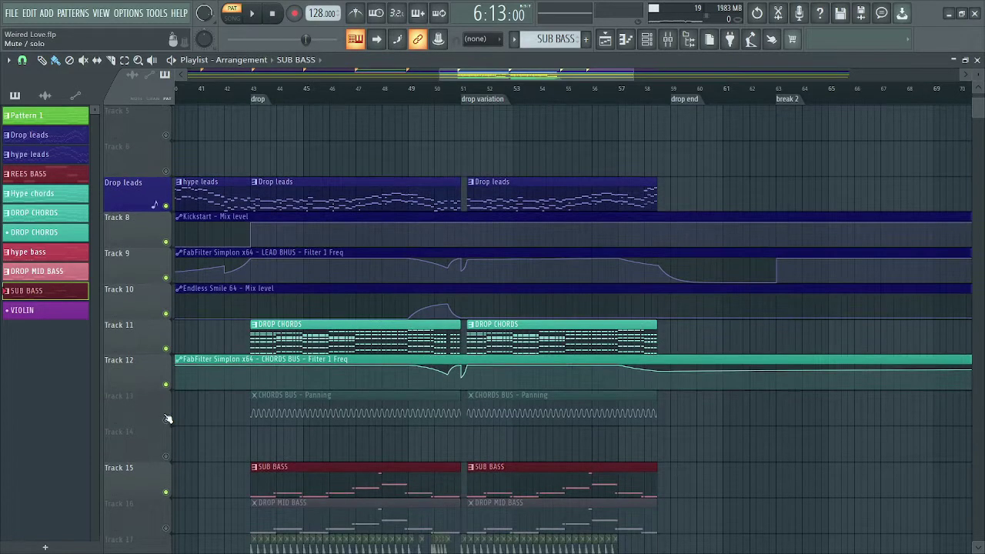
click(165, 420)
scroll(169, 446, down, 4)
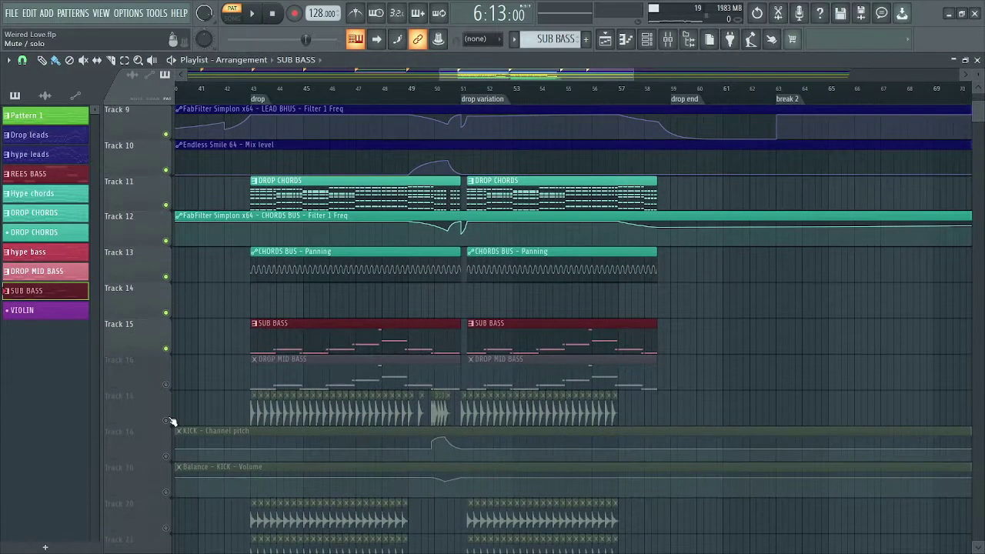
click(171, 386)
Step: Play the combined leads, chords and basses from just before the drop into the drop variation, and stop playback
scroll(171, 389, up, 3)
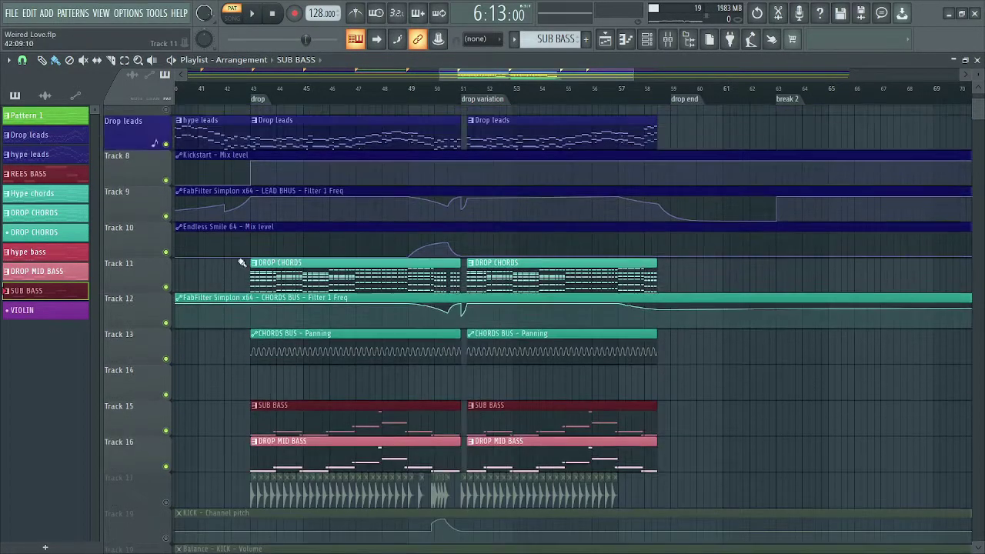
click(249, 87)
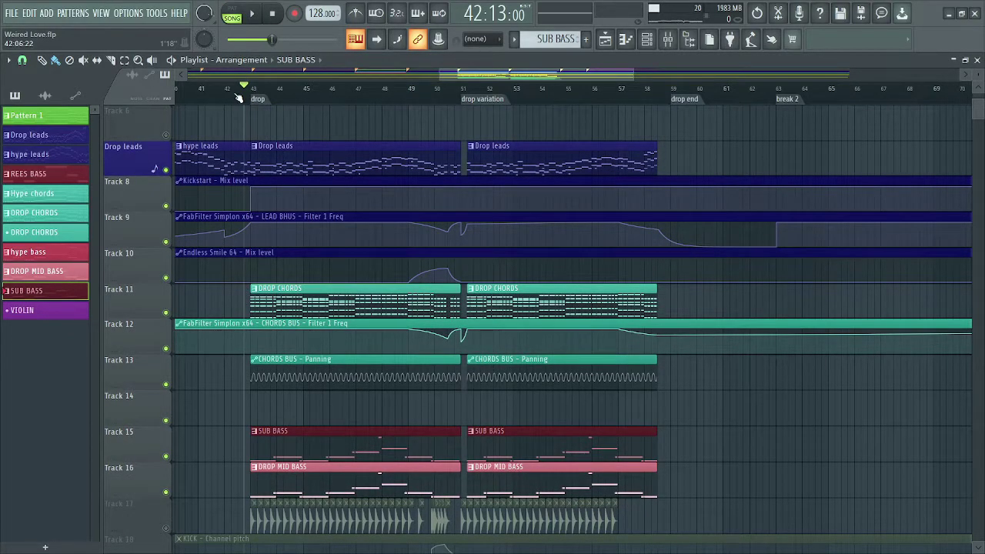
key(space)
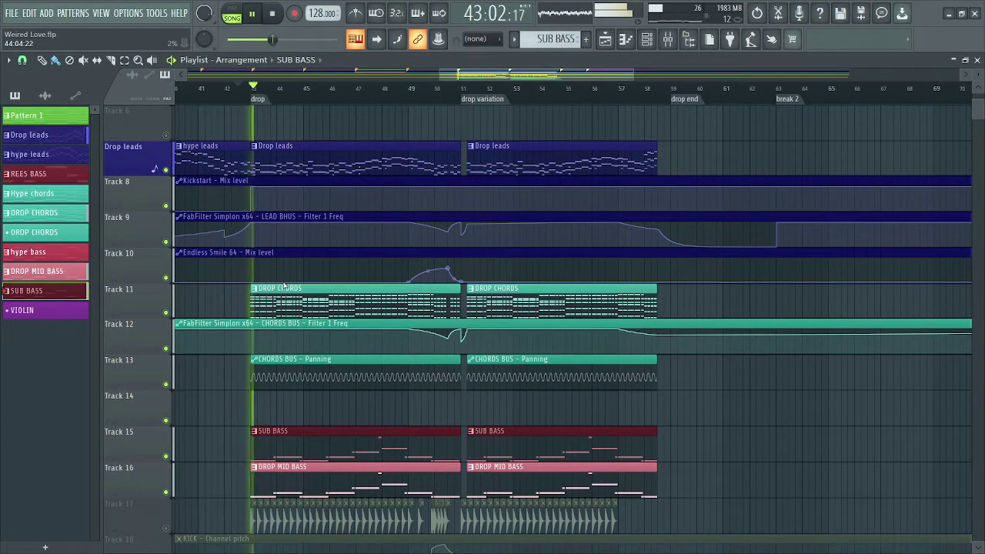
scroll(310, 301, up, 4)
scroll(334, 308, down, 4)
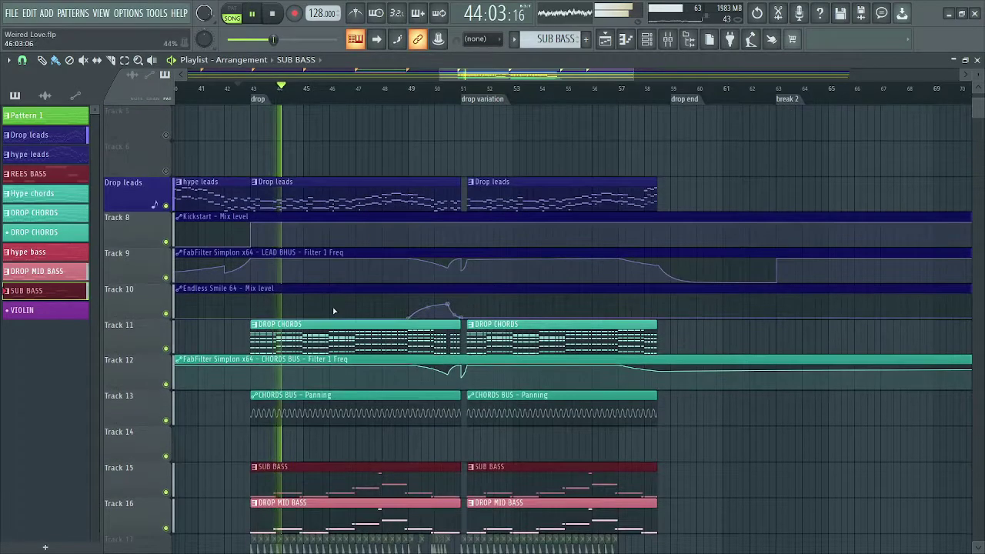
scroll(337, 305, down, 4)
scroll(347, 293, up, 3)
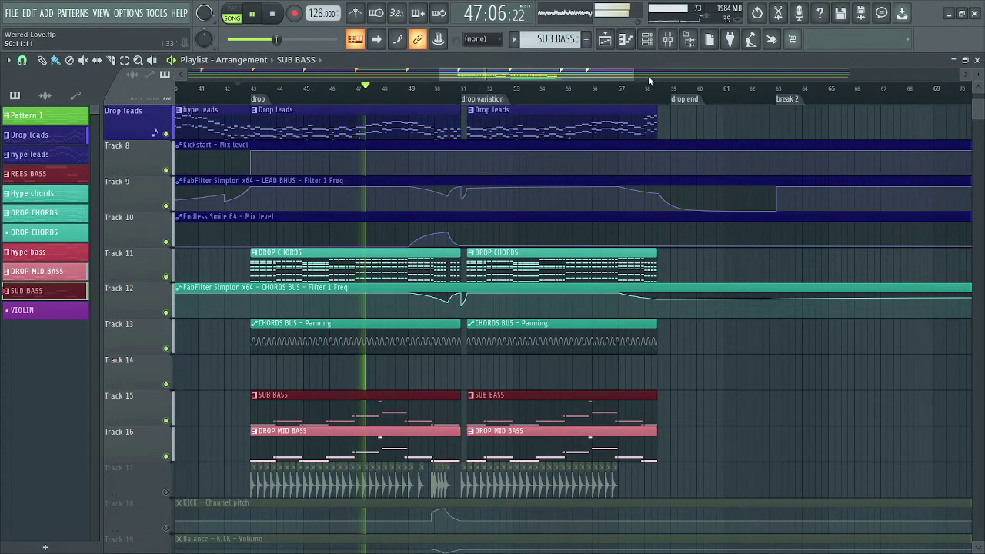
drag(631, 70, 548, 71)
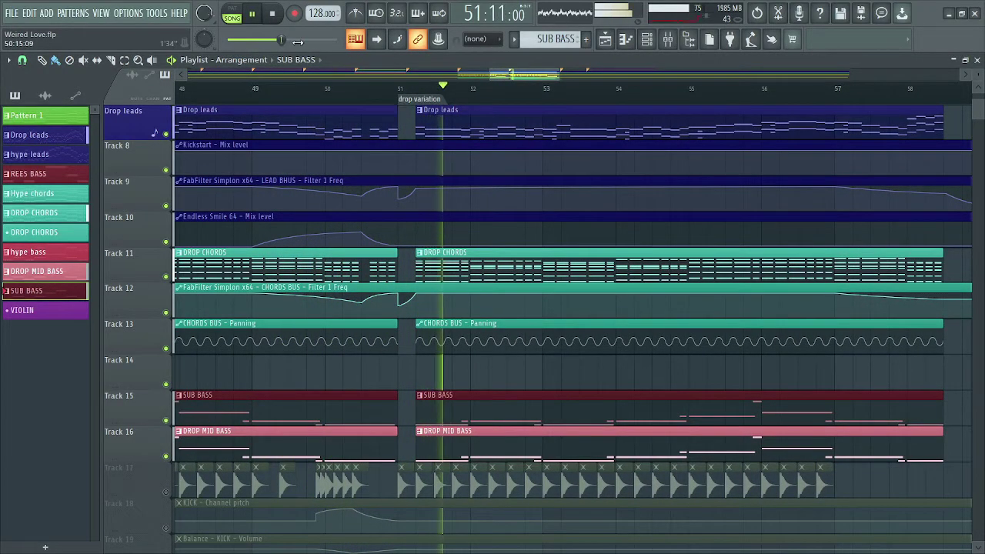
click(273, 14)
Step: Examine the gap at bar 51 before the Drop leads, DROP CHORDS, SUB BASS and DROP MID BASS clips of the drop variation
drag(415, 121, 401, 121)
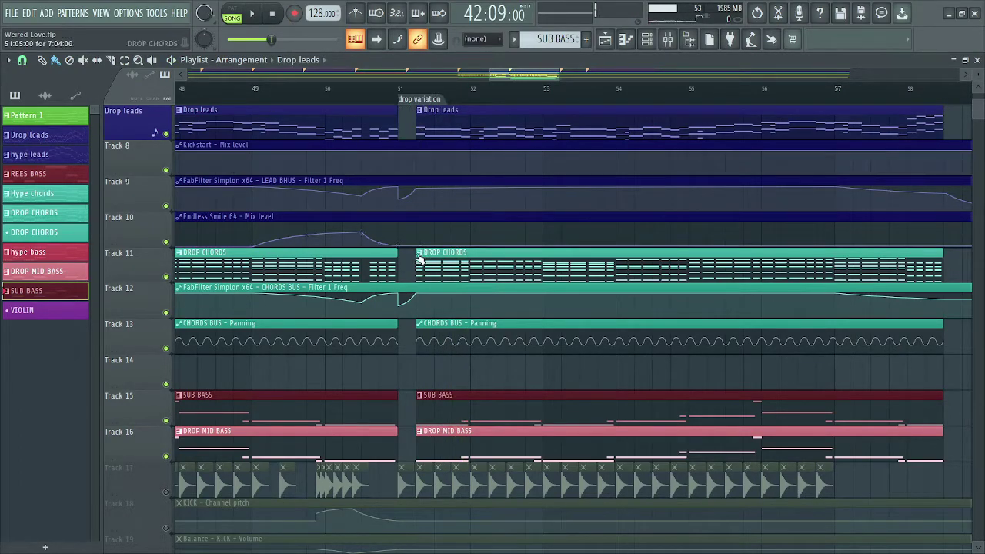
drag(401, 254, 415, 254)
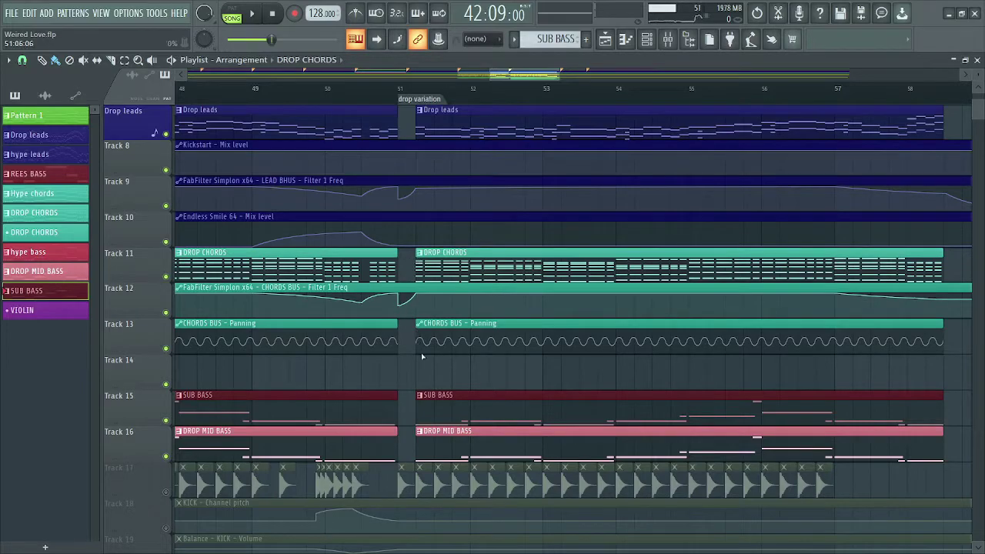
drag(420, 415, 409, 416)
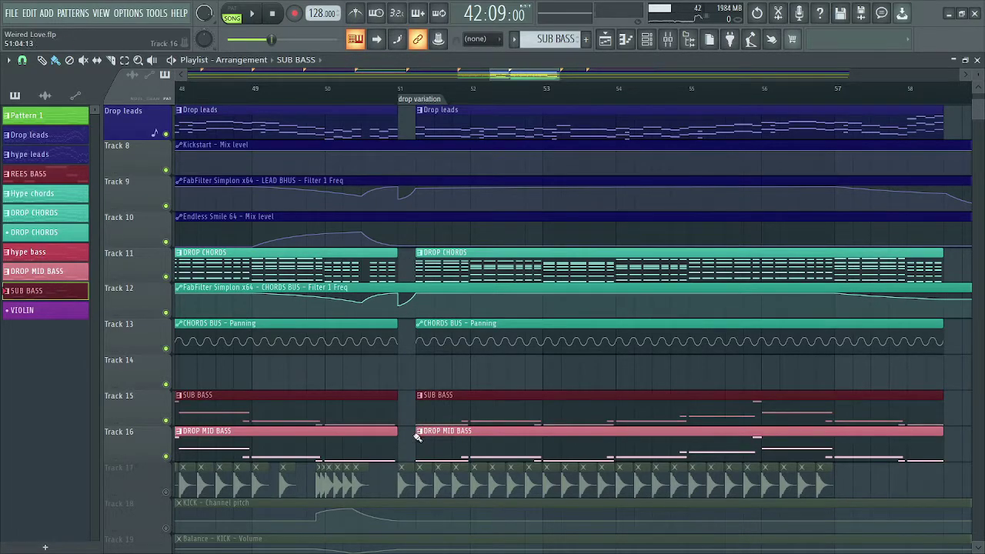
click(415, 437)
drag(401, 446, 414, 450)
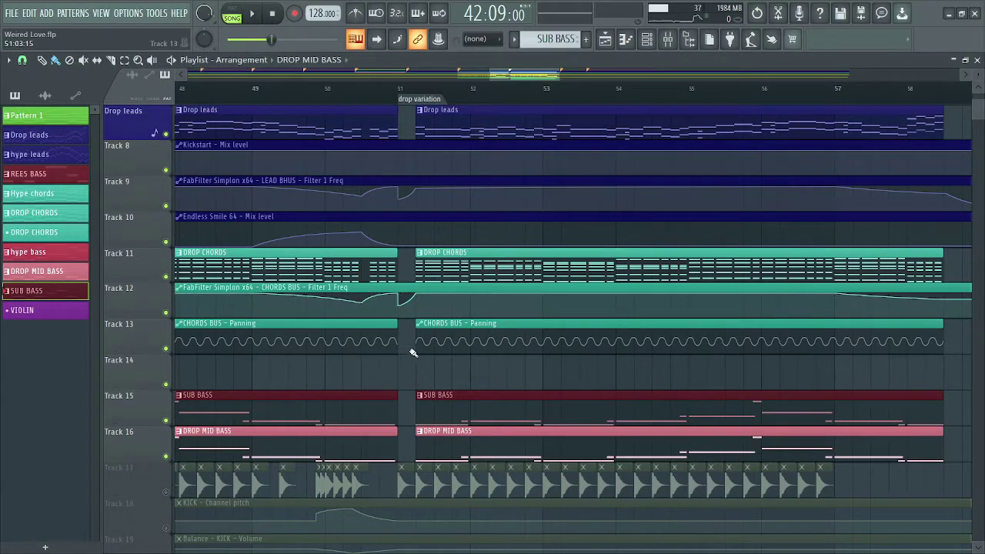
Step: Solo the kick on Track 17 and play it from the drop at bar 43
scroll(423, 172, up, 4)
scroll(424, 171, down, 12)
drag(527, 77, 473, 77)
right_click(166, 206)
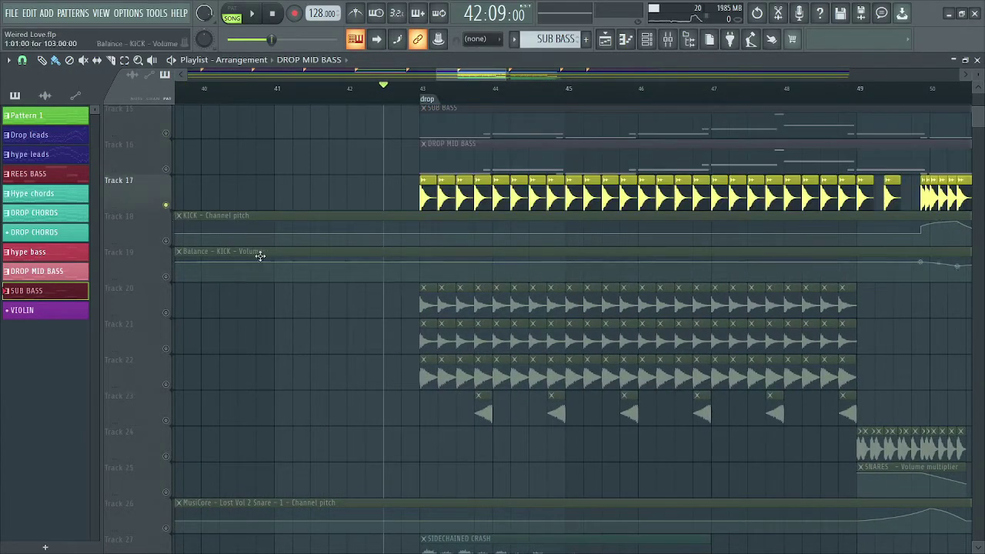
scroll(483, 73, right, 3)
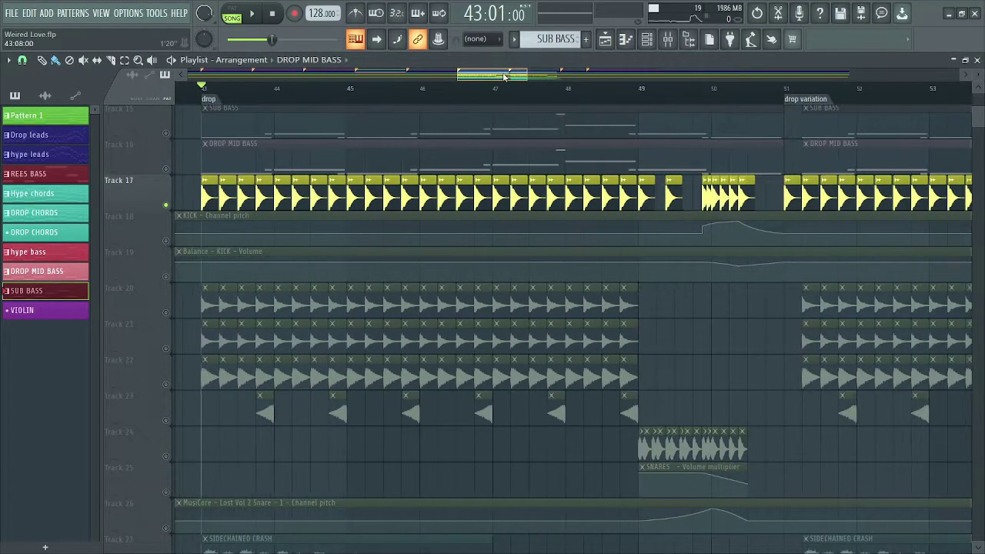
key(space)
scroll(473, 77, left, 1)
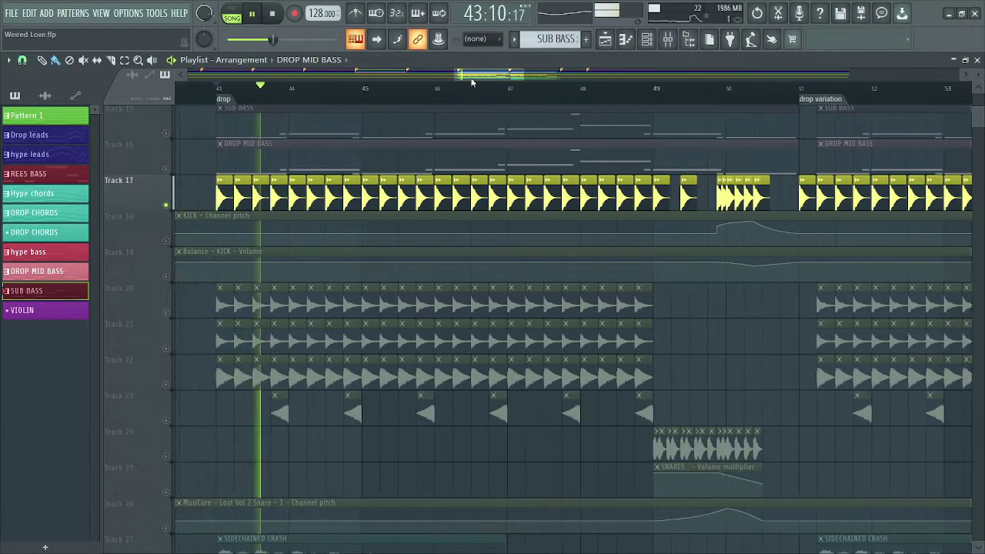
Step: Inspect the KICK sample's channel settings, locate its mixer track among the drum tracks, and stop playback
double_click(336, 197)
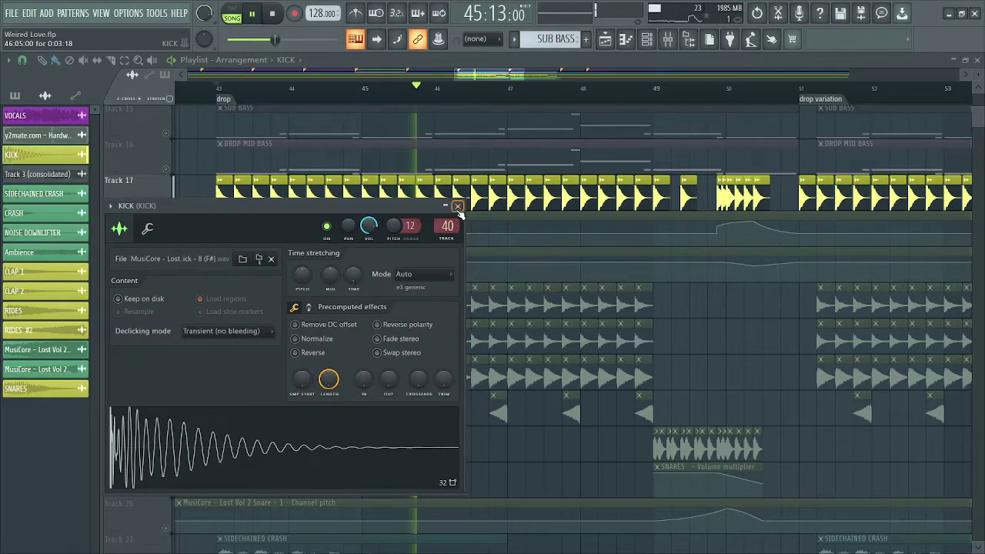
click(457, 206)
key(F9)
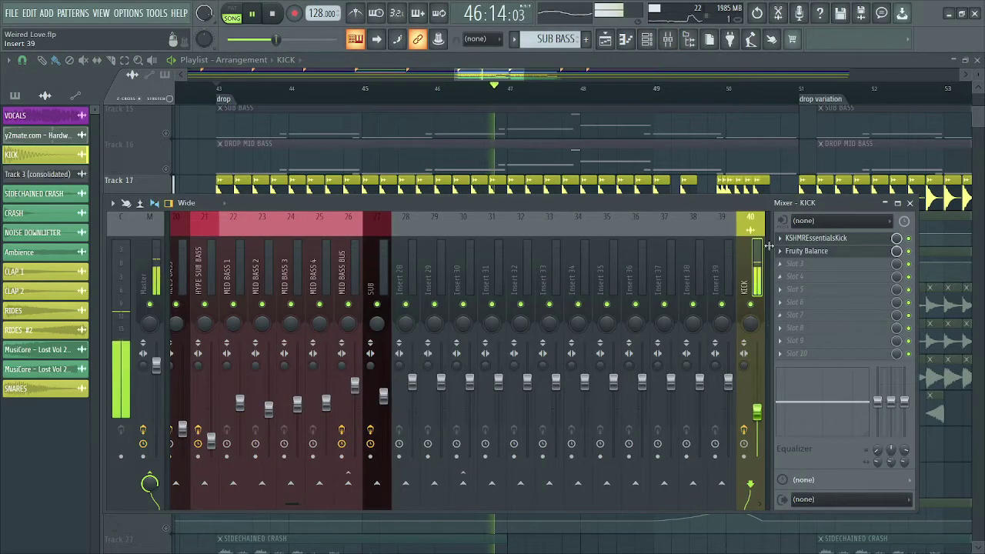
scroll(813, 254, down, 10)
scroll(812, 251, up, 10)
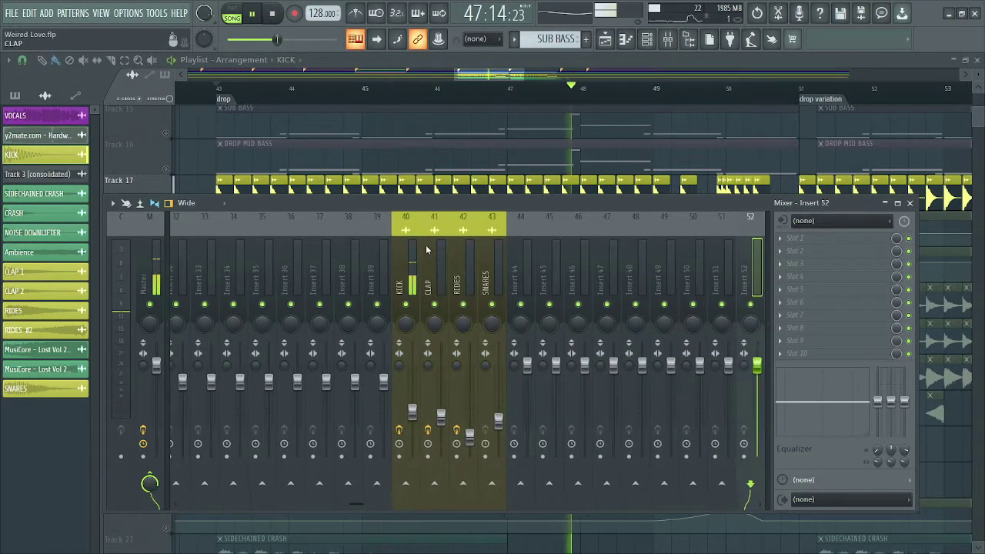
key(space)
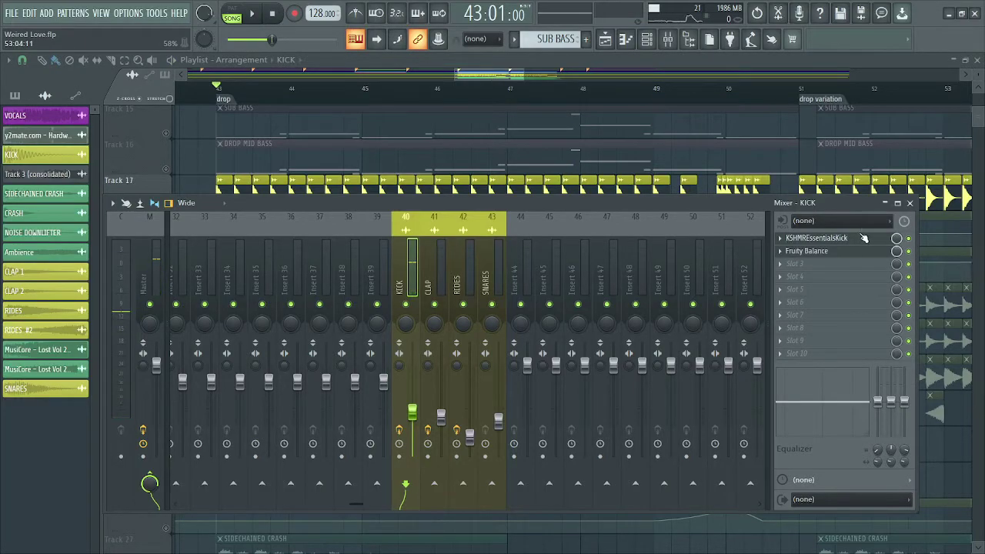
Step: Inspect the KSHMR Essentials Kick and Fruity Balance effects on the KICK mixer track
click(808, 240)
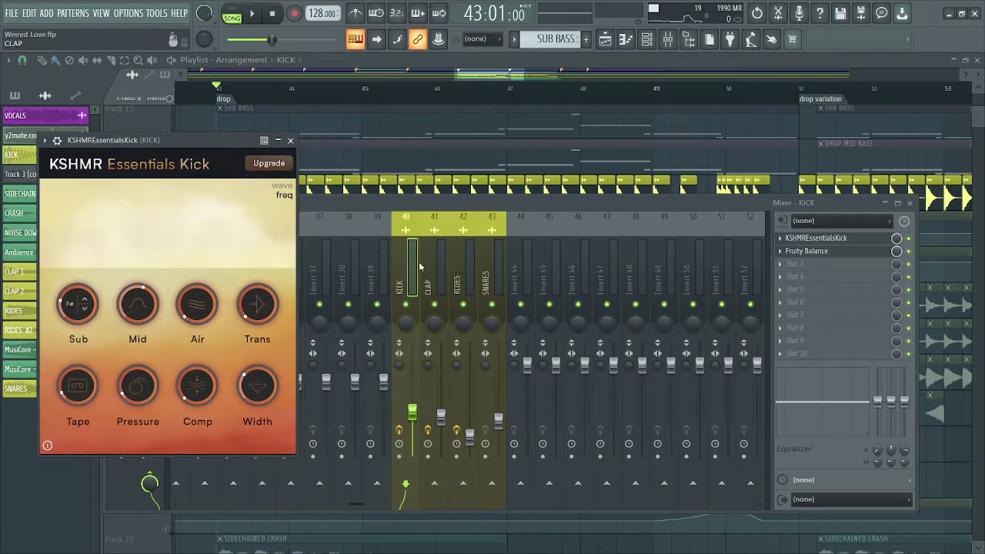
click(874, 252)
click(874, 253)
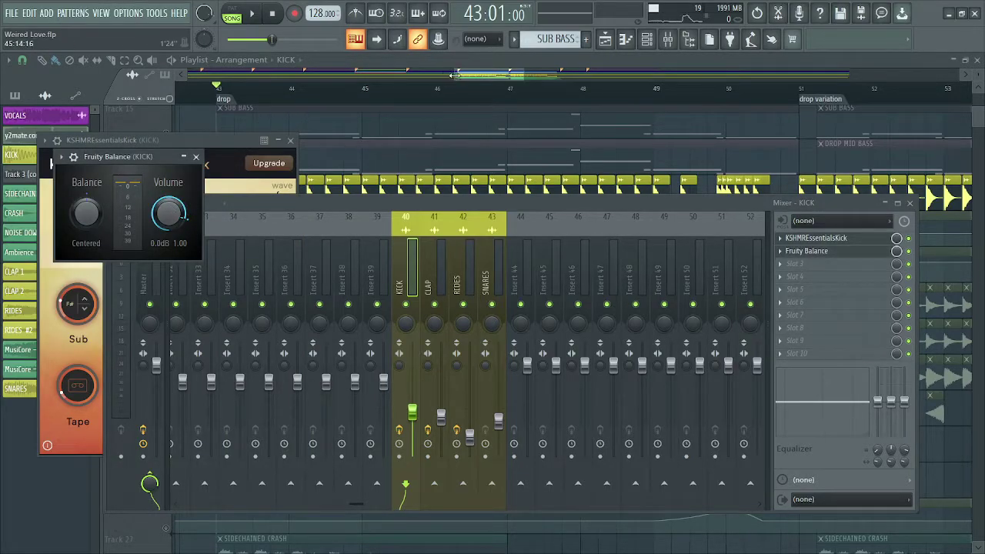
Step: Unmute the kick's channel pitch and volume automation on Tracks 18 and 19, and play the kick fill from bar 49
drag(485, 75, 489, 77)
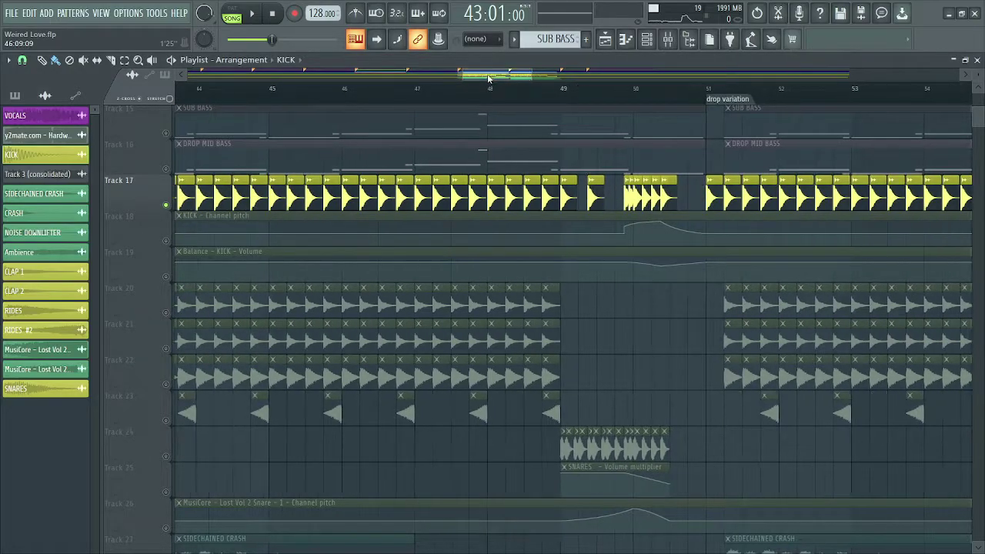
click(166, 240)
click(165, 275)
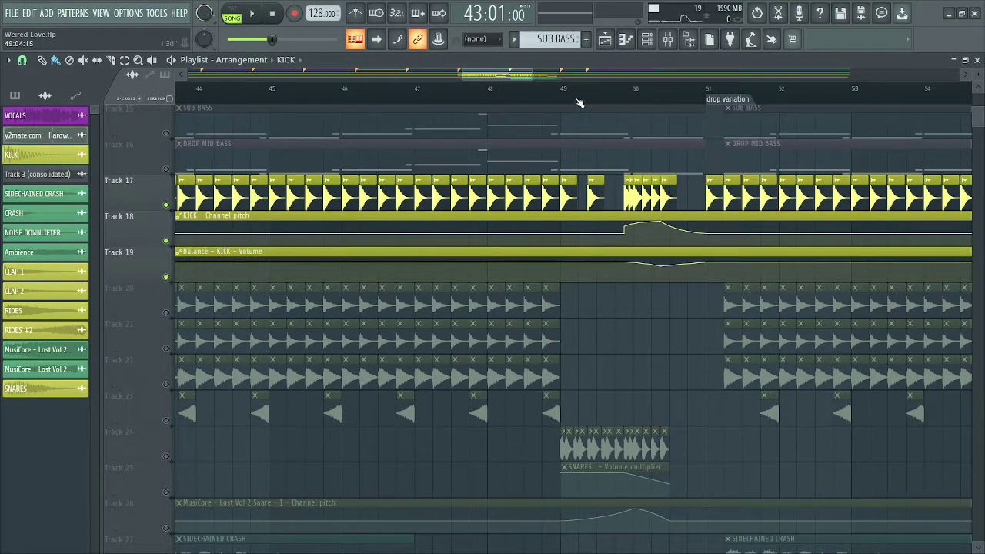
click(263, 12)
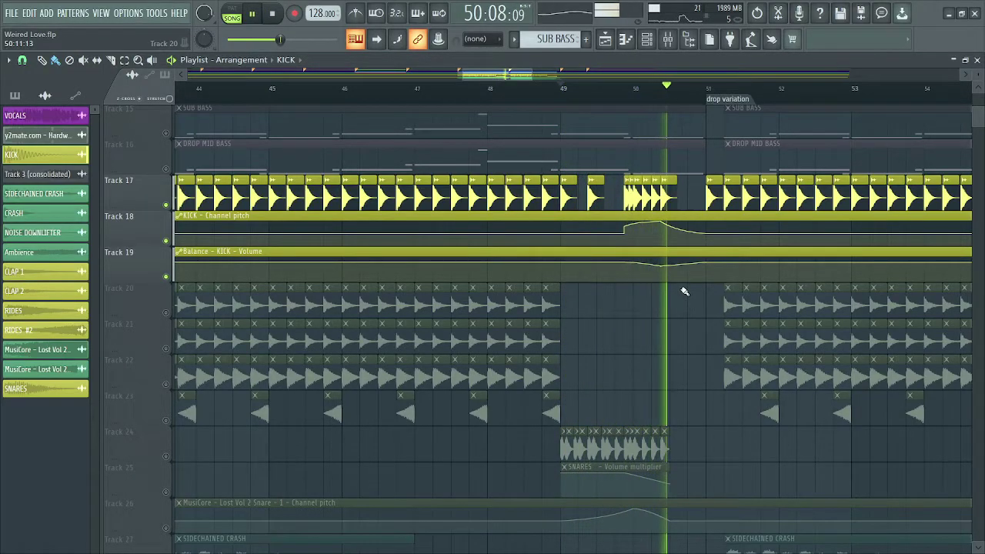
click(275, 14)
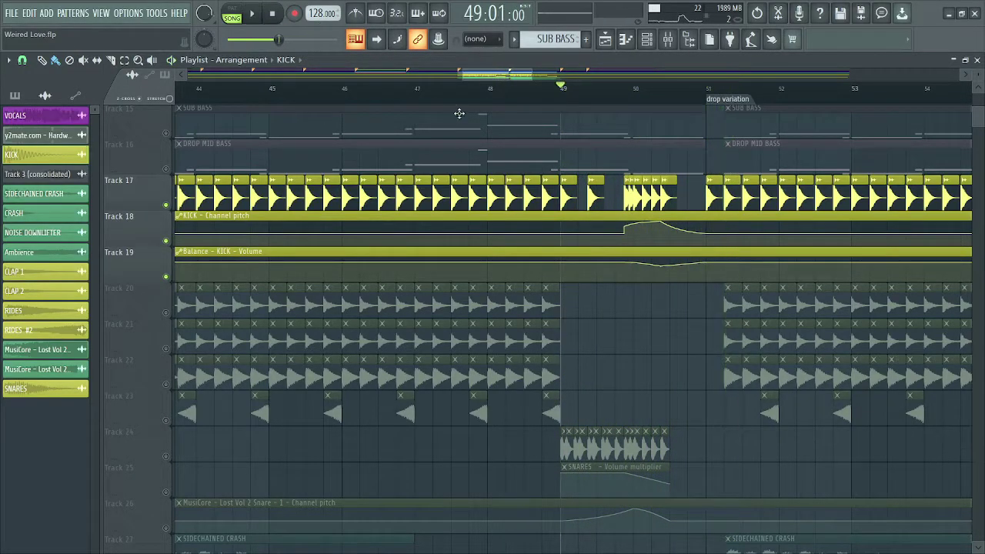
Step: Play the clap layers from the drop, soloing Track 20 first and Track 21 second
drag(471, 82, 466, 82)
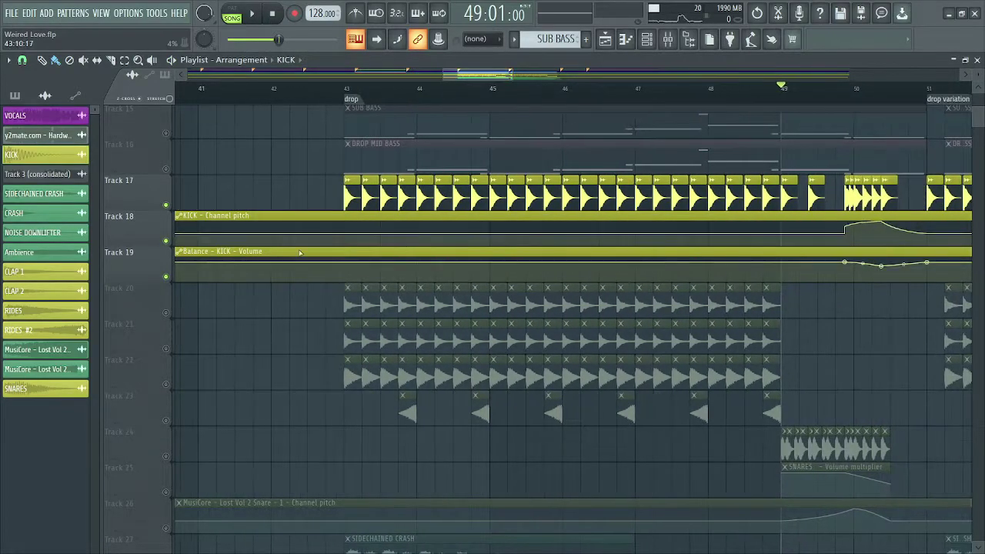
right_click(167, 312)
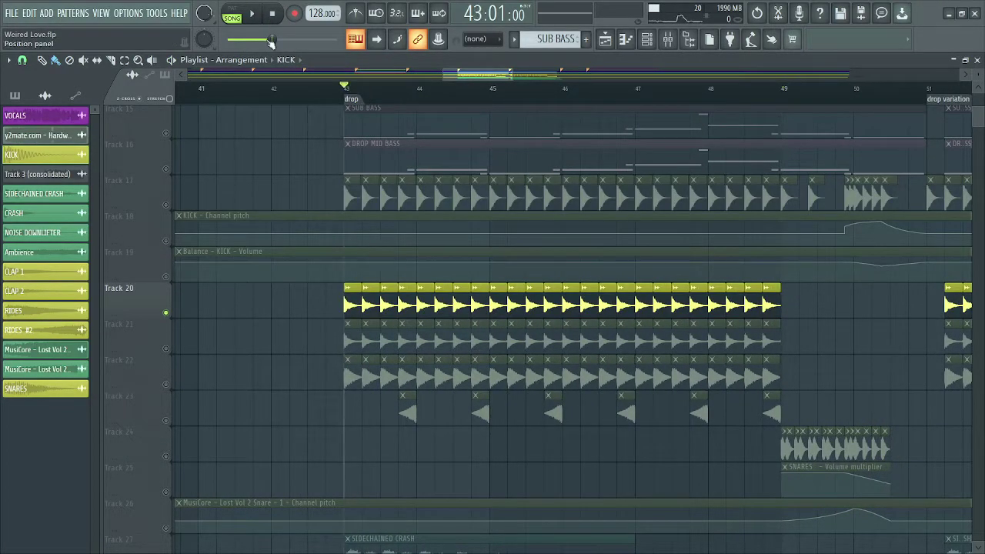
click(255, 16)
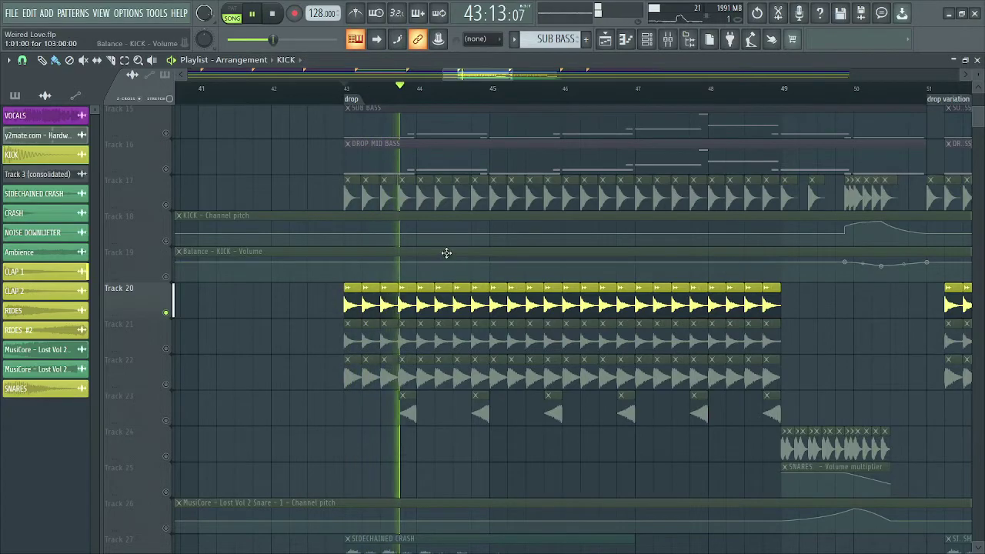
right_click(166, 312)
right_click(167, 349)
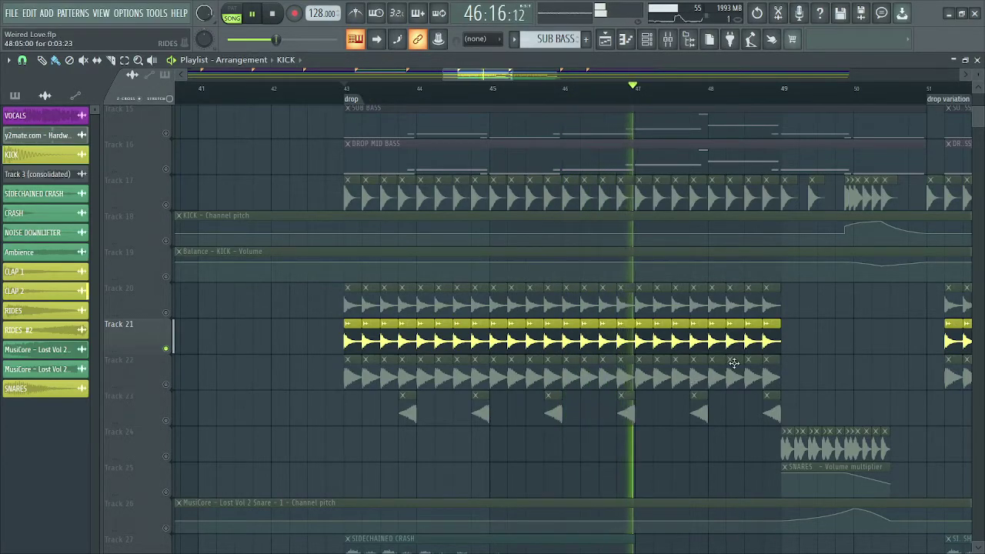
Step: Enable Tracks 20 and 21 together and play both clap layers from the drop at bar 43
click(166, 312)
click(166, 348)
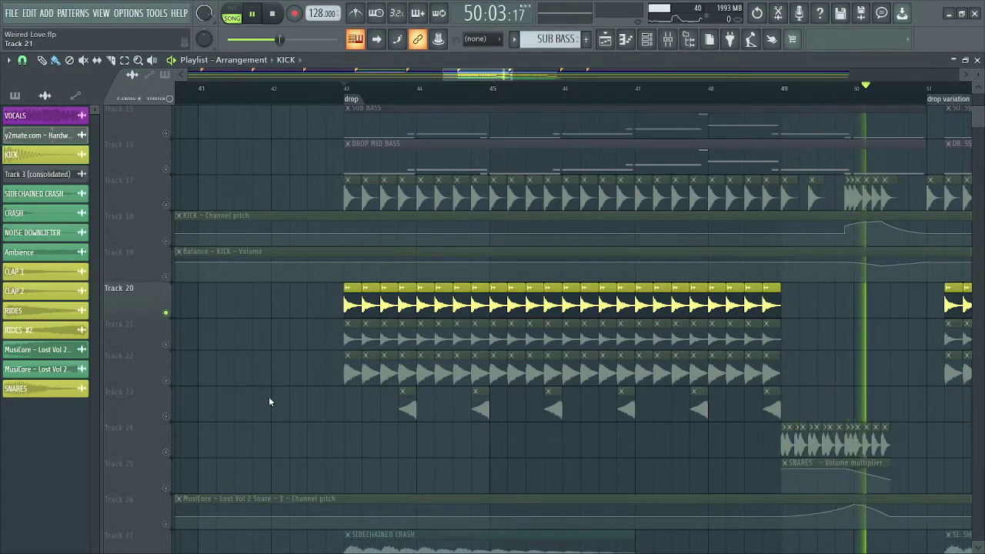
click(166, 349)
click(346, 82)
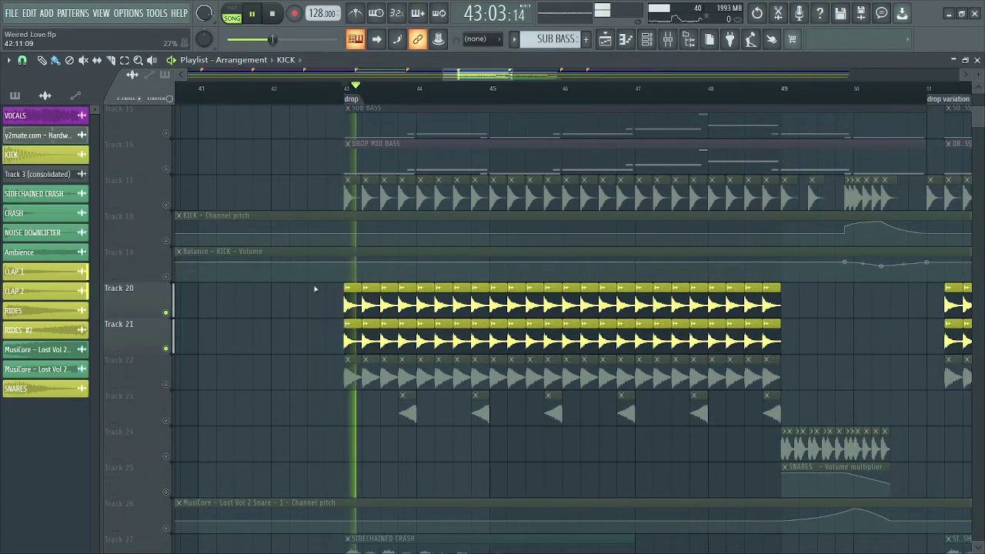
Step: Inspect the channel settings and sample files of the CLAP 1 and CLAP 2 clips, closing each one after viewing
double_click(421, 310)
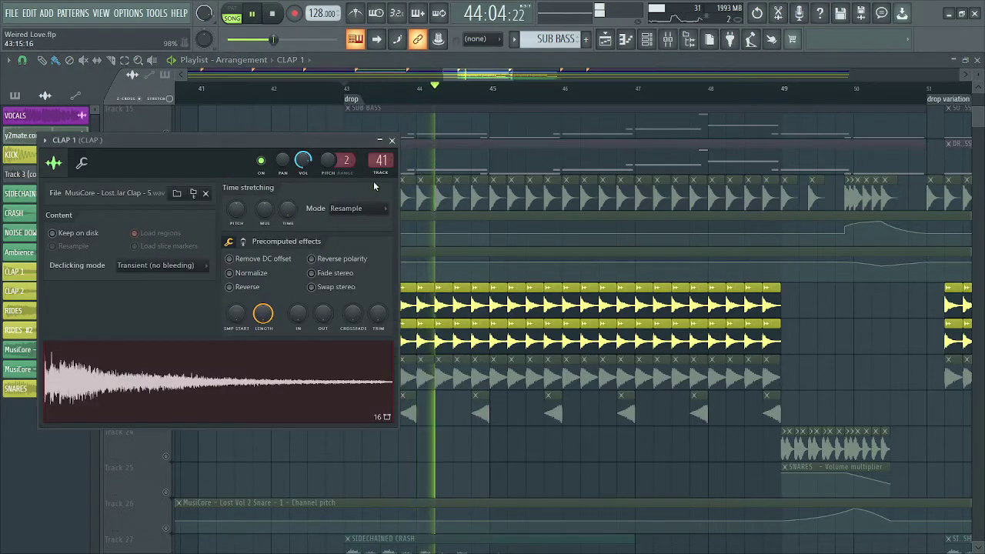
key(Escape)
click(423, 351)
double_click(423, 351)
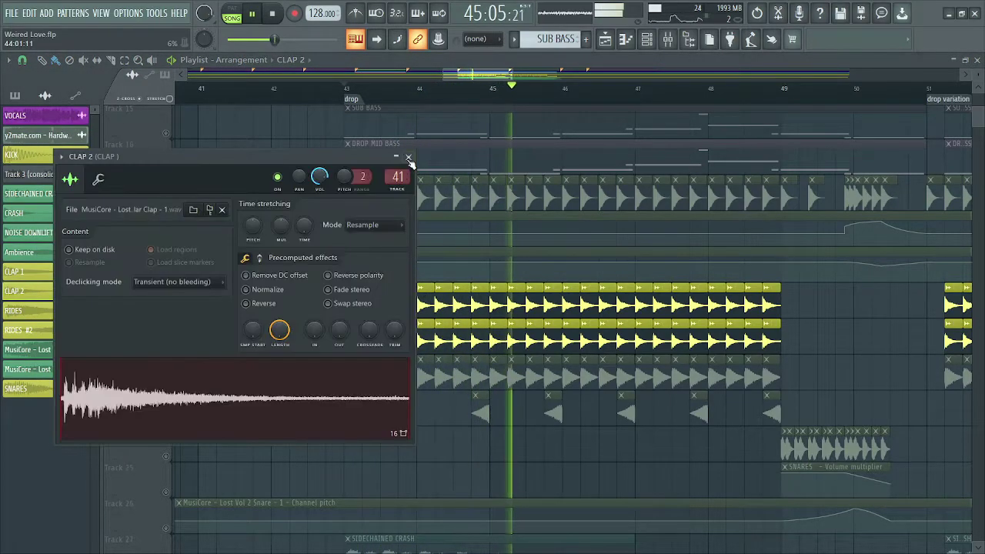
click(399, 173)
Step: Inspect the CLAP mixer track's Fruity parametric EQ 2, Pro-Q 3, ValhallaRoom and Fruity Stereo Enhancer effects
click(667, 40)
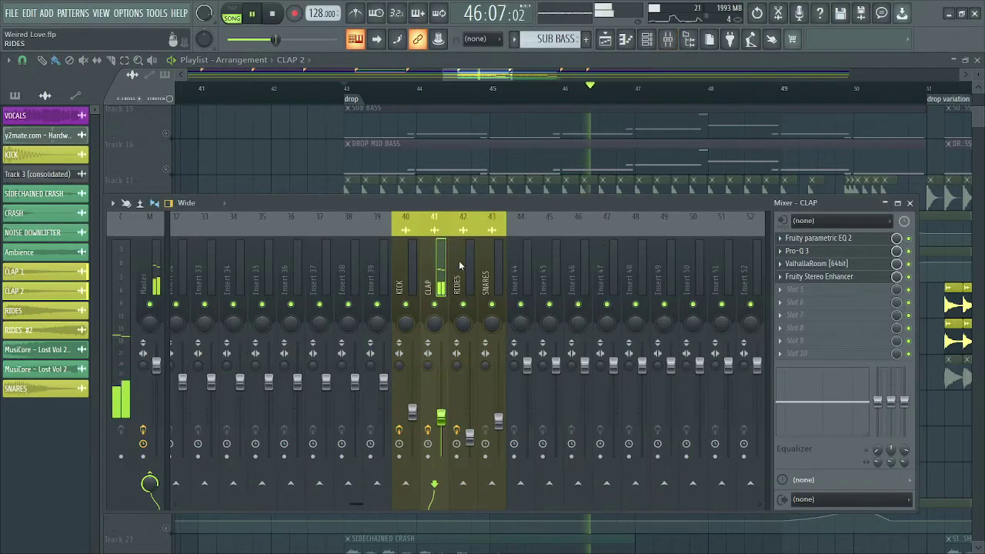
click(844, 239)
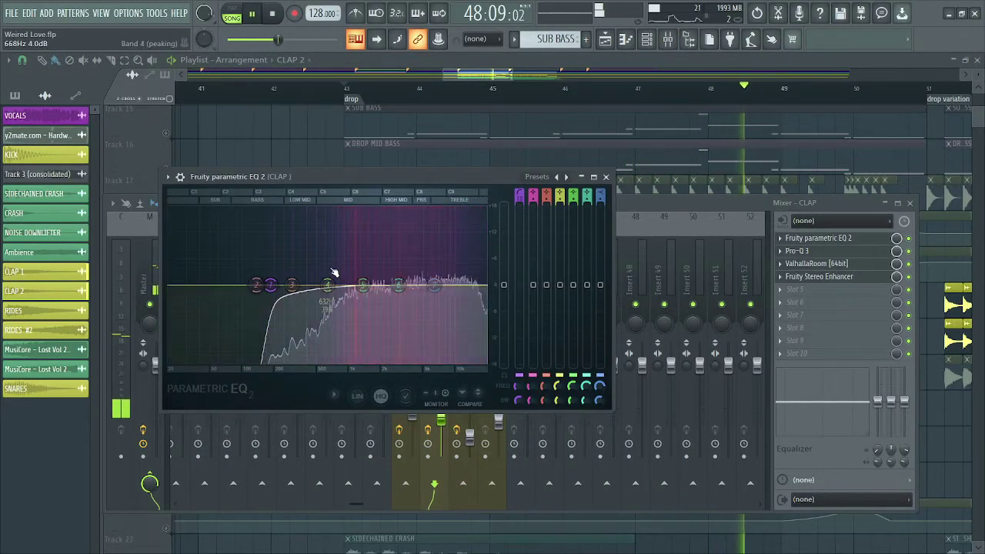
click(809, 254)
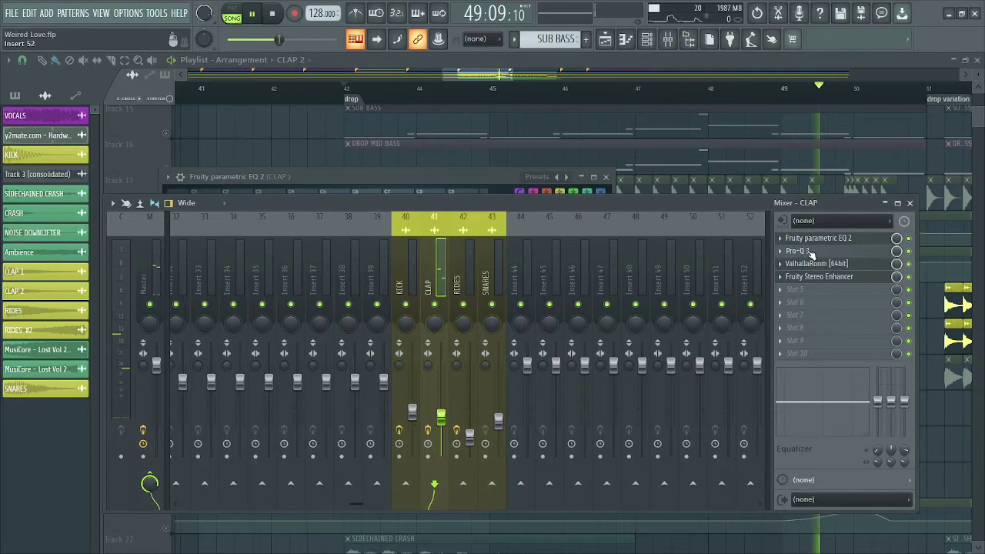
click(810, 254)
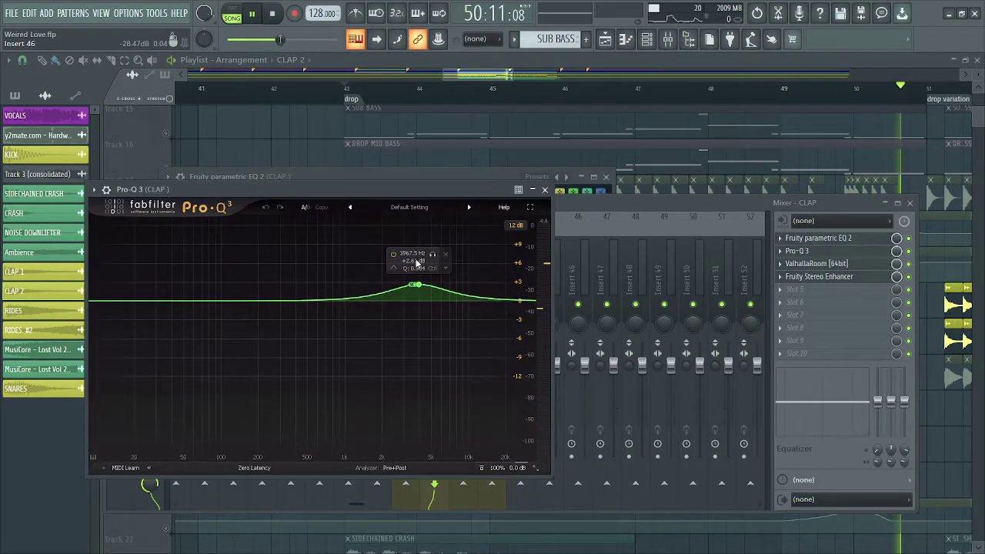
click(822, 265)
click(821, 264)
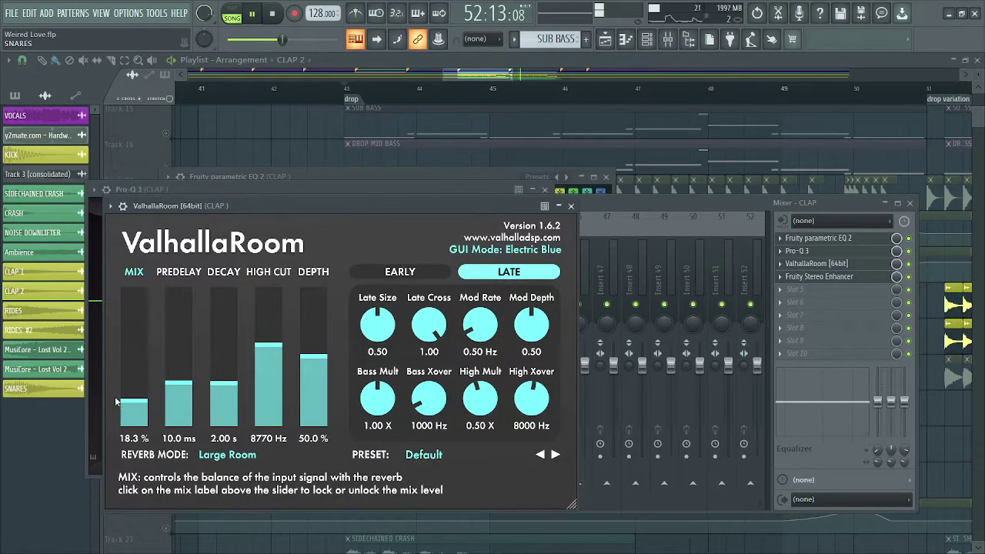
click(823, 277)
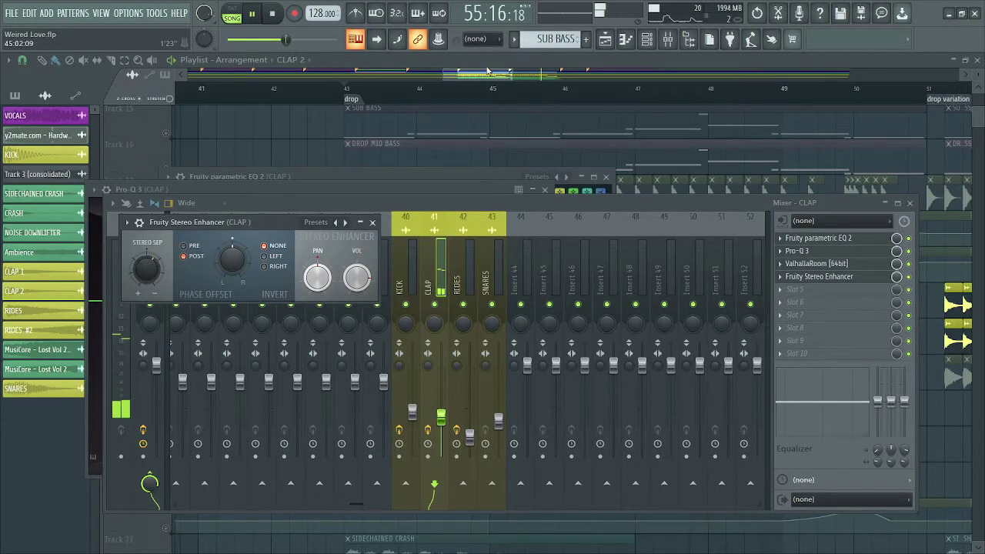
key(F12)
Step: Solo the rides on Track 22, play them from the drop at bar 43 and check the RIDES sample
click(171, 375)
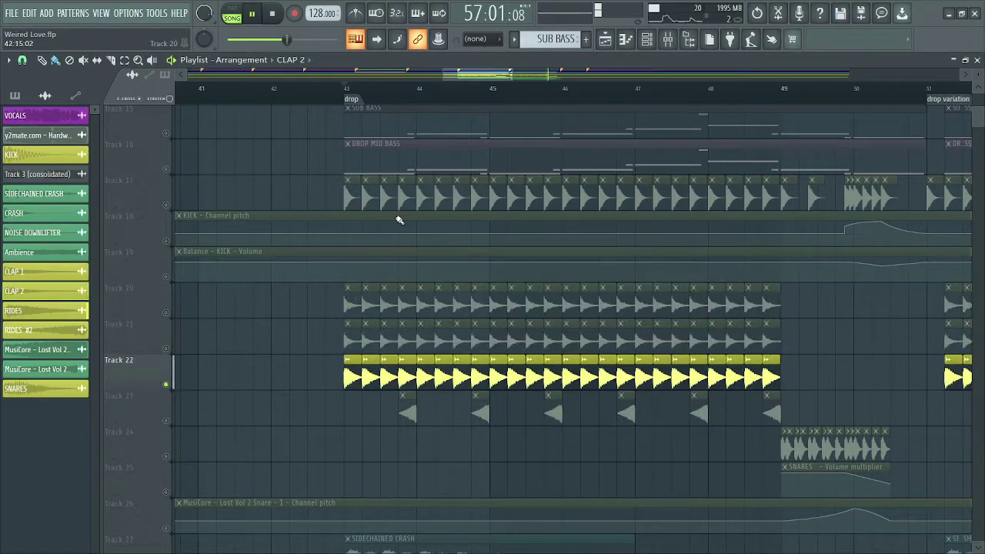
click(339, 97)
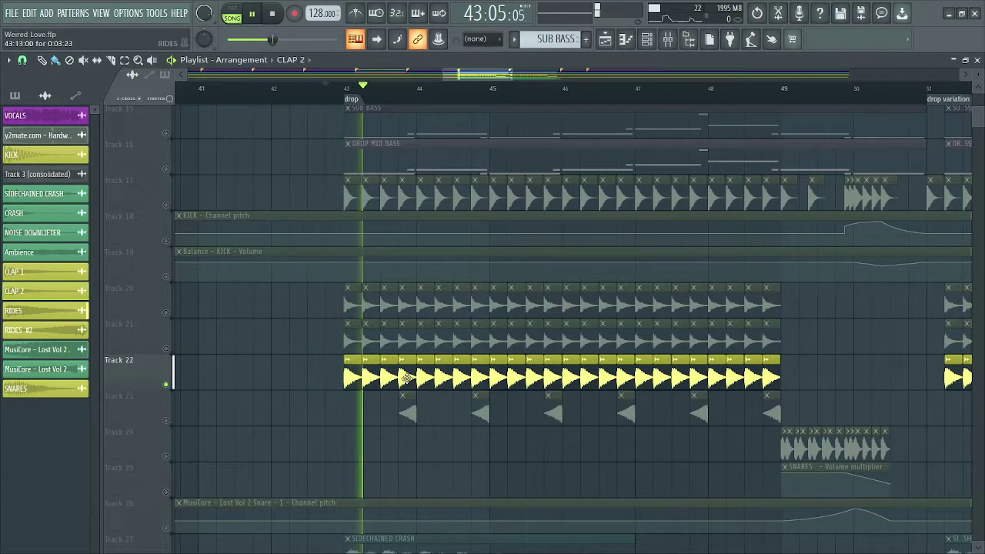
double_click(400, 404)
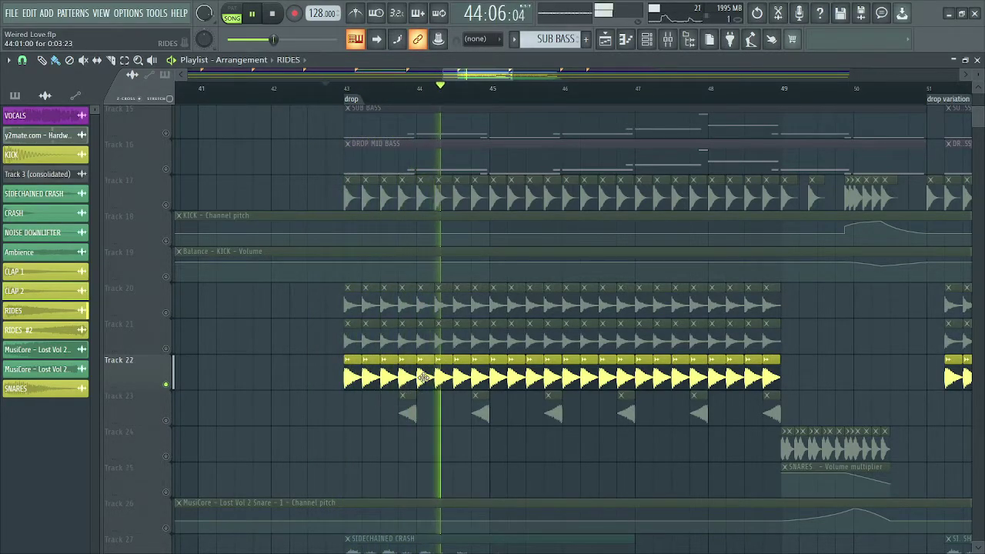
click(424, 173)
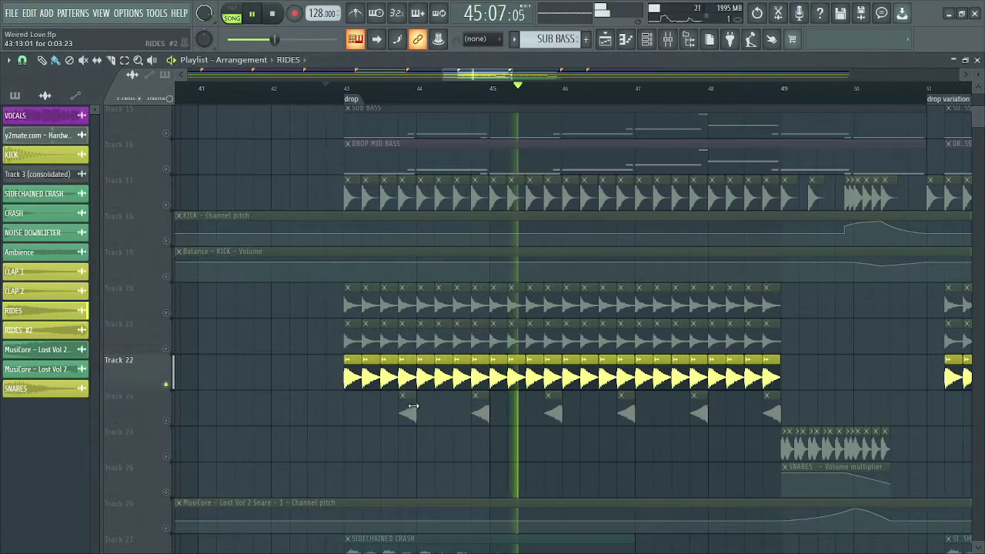
Step: Inspect the Fruity parametric EQ 2 and Fruity Stereo Shaper effects on the RIDES mixer track
click(668, 39)
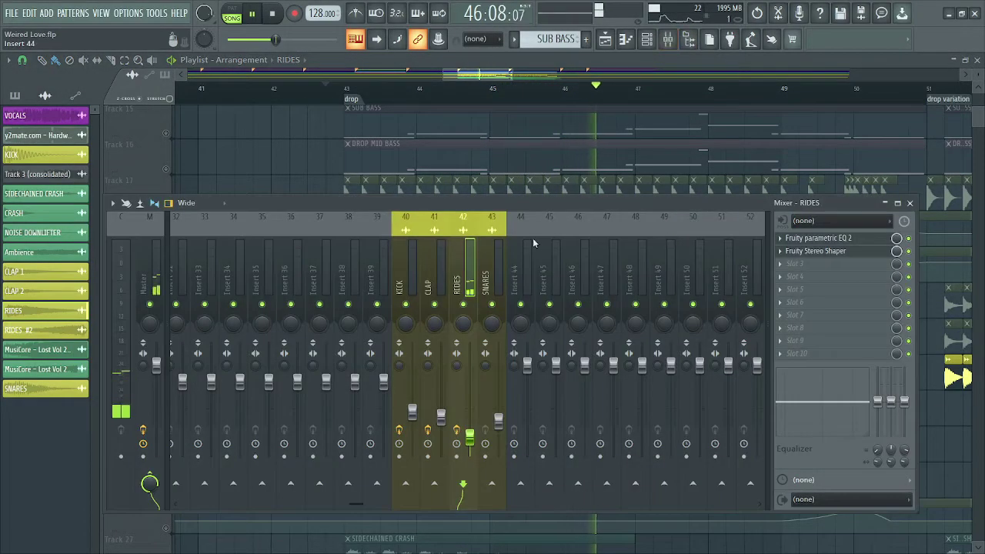
click(852, 239)
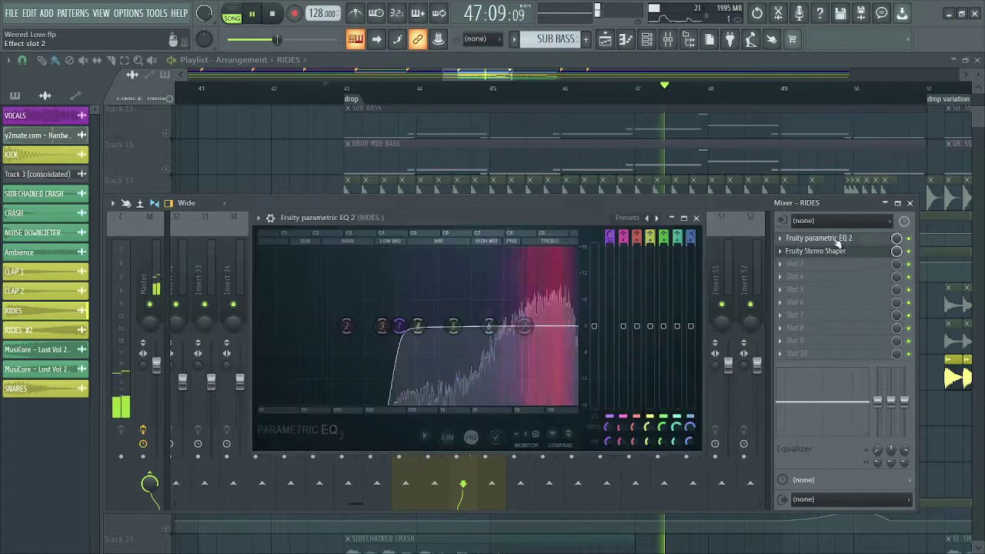
click(829, 251)
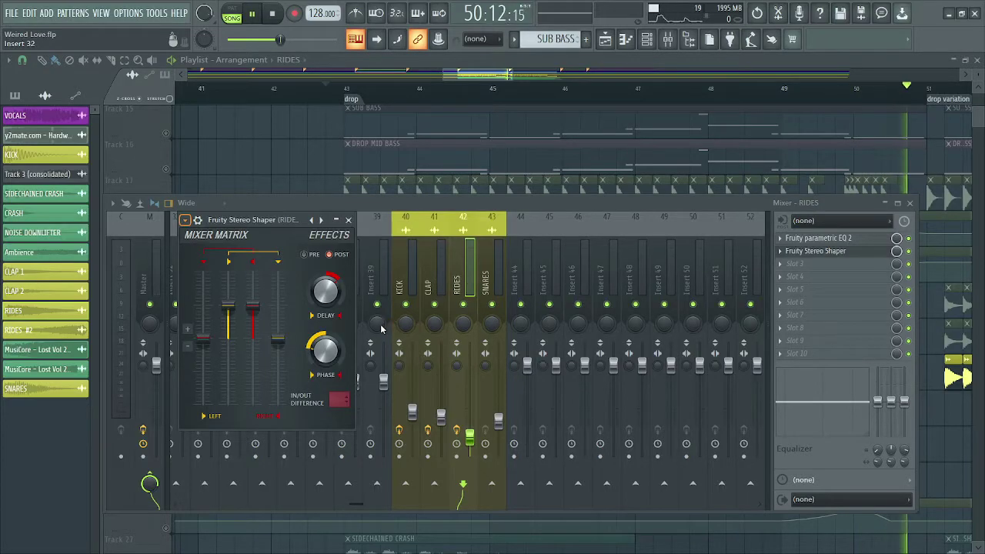
click(350, 220)
key(F9)
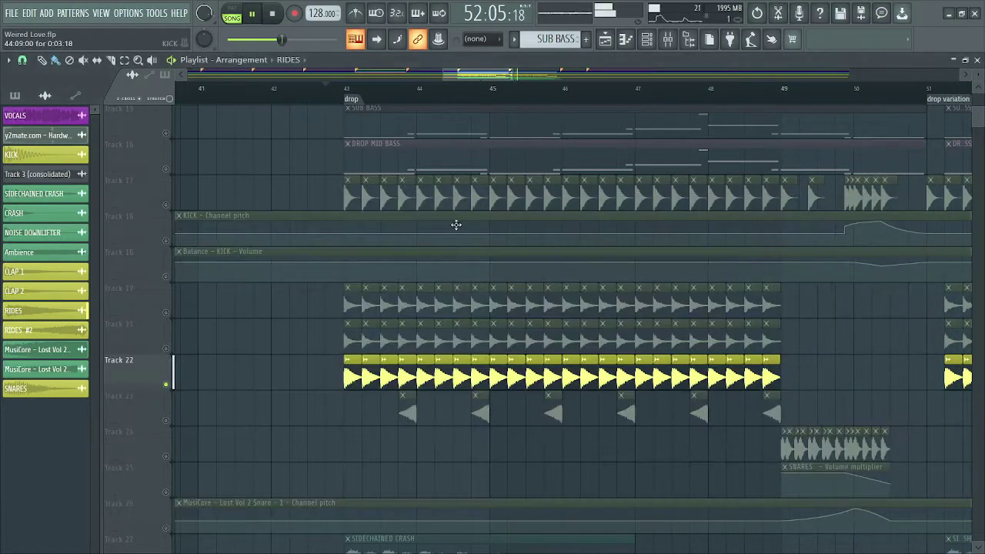
Step: Enable the second ride layer on Track 23 alongside Track 22 and play both through the drop
click(166, 421)
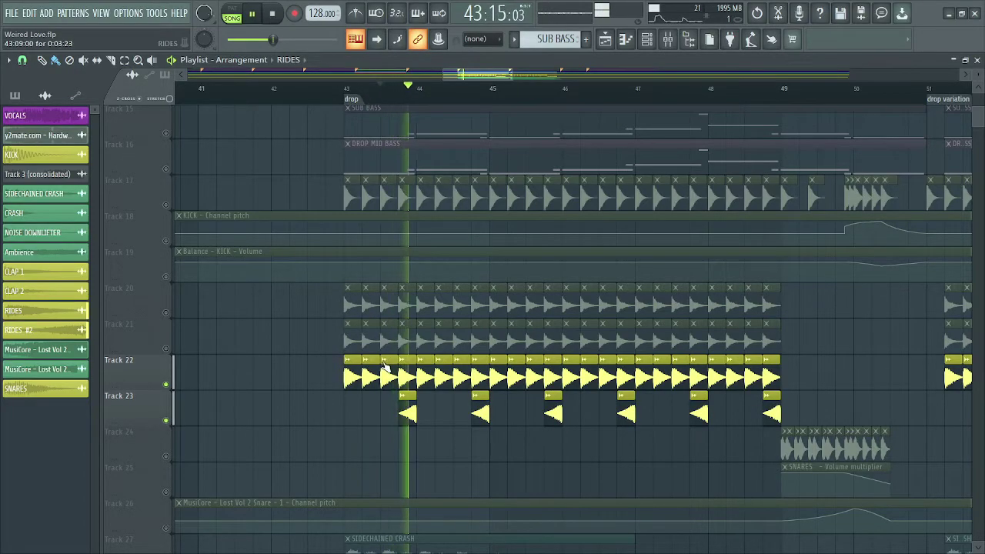
scroll(492, 87, right, 1)
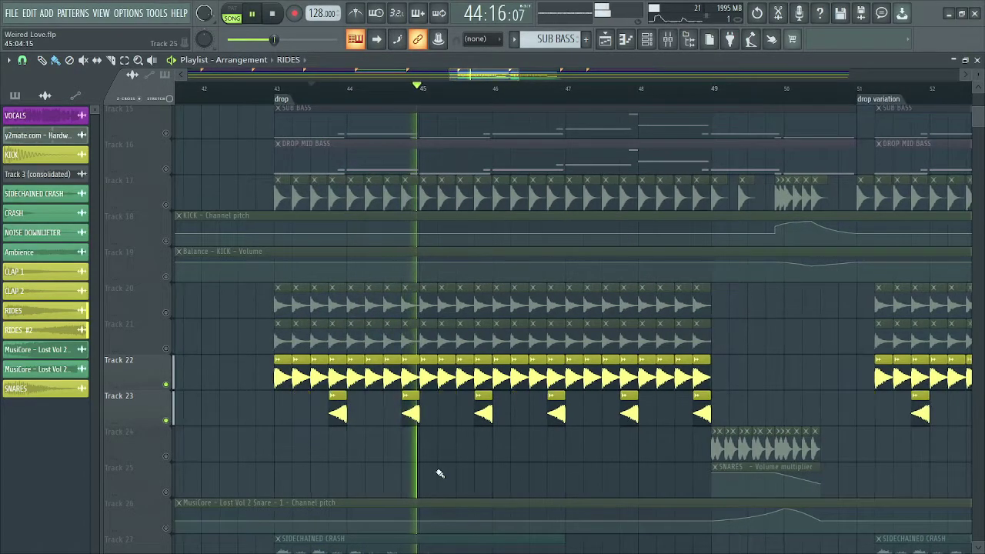
scroll(505, 73, right, 1)
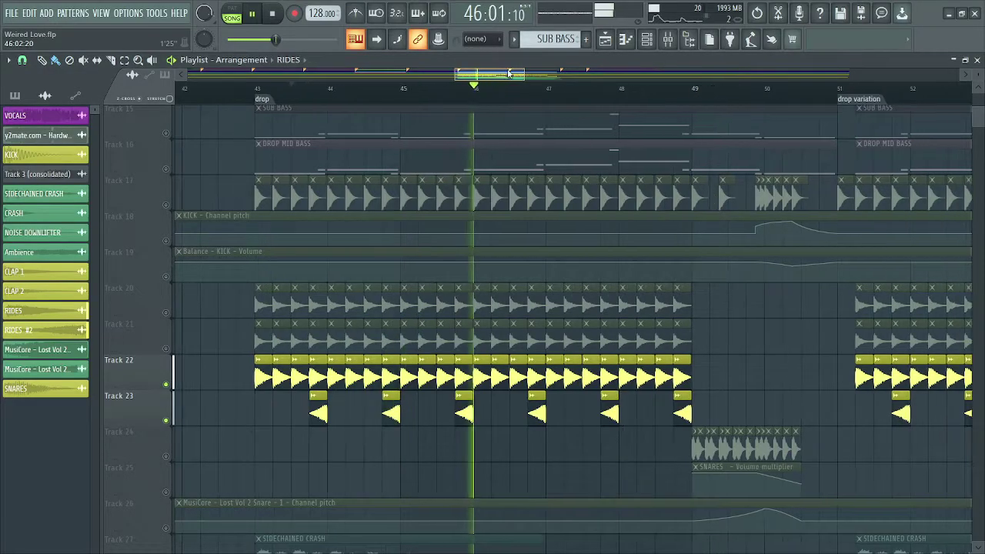
scroll(506, 74, right, 1)
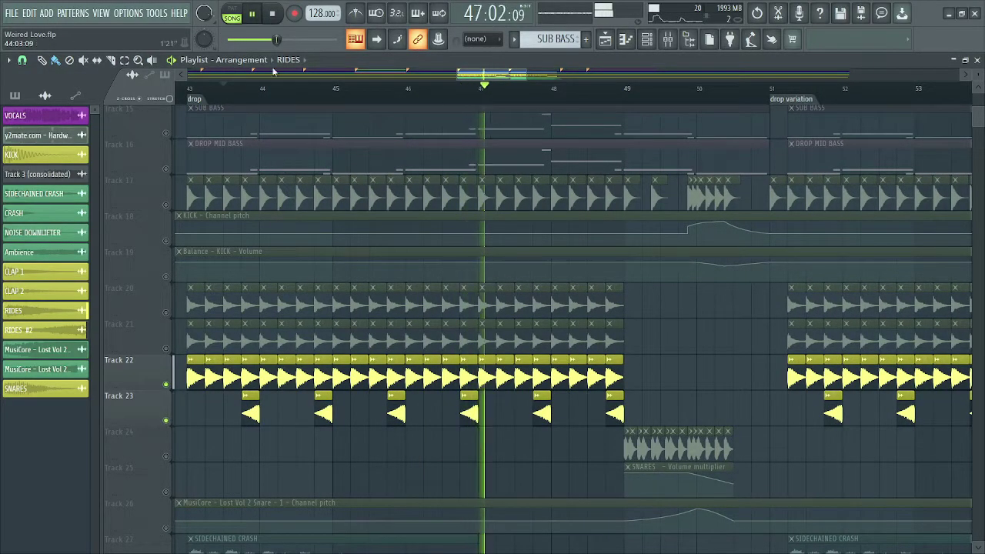
Step: Solo the snare fill on Track 24 with its volume automation on Track 25 and play it from bar 49
click(163, 451)
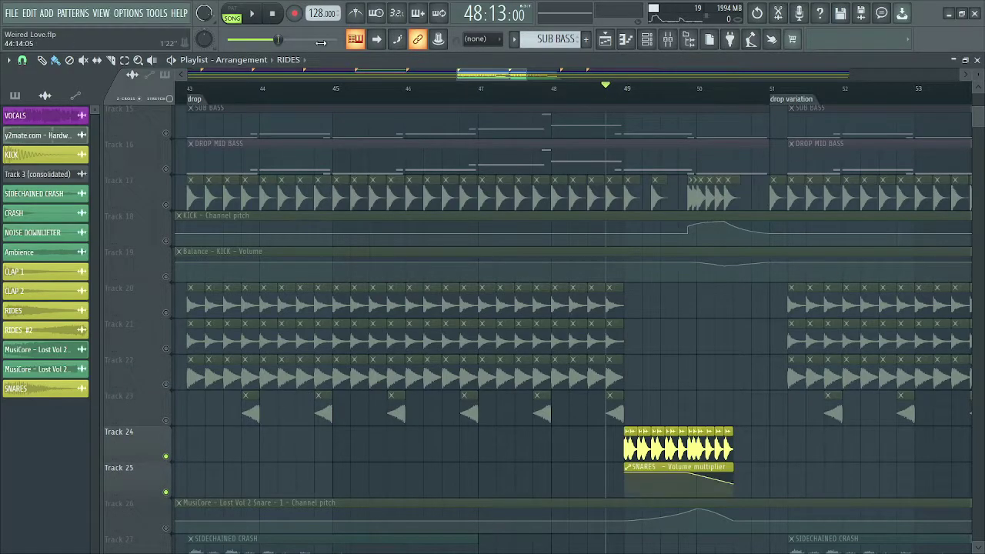
scroll(471, 93, right, 3)
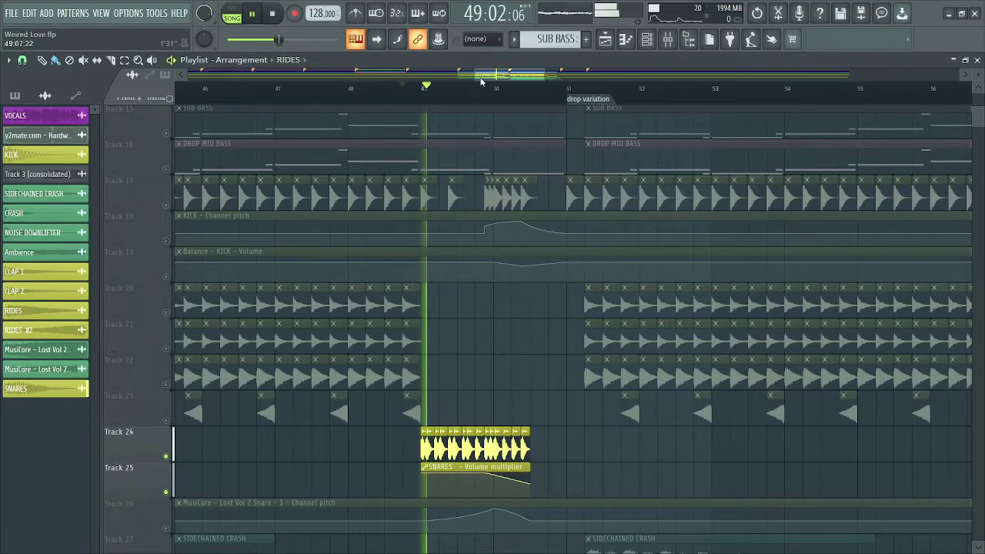
scroll(439, 169, right, 1)
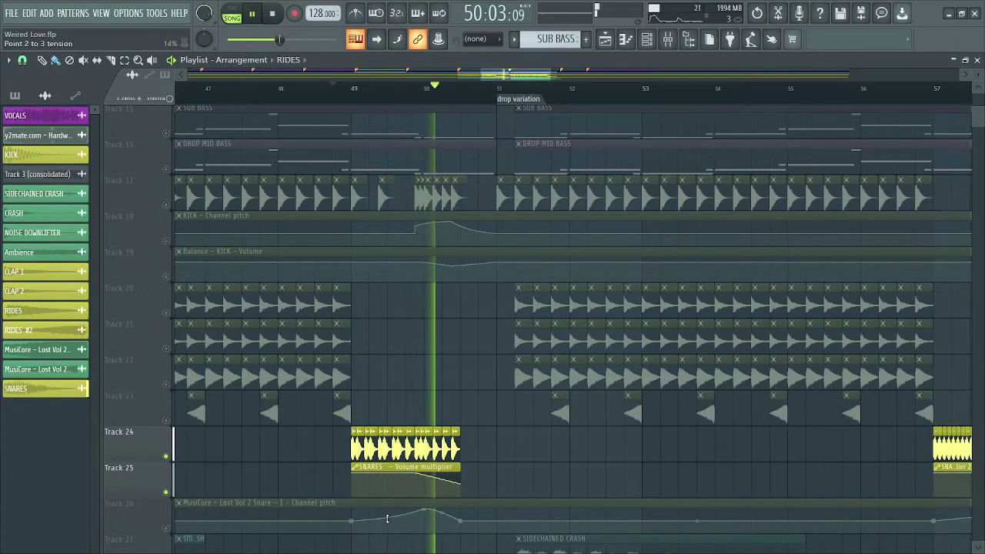
scroll(443, 461, down, 2)
scroll(329, 358, up, 2)
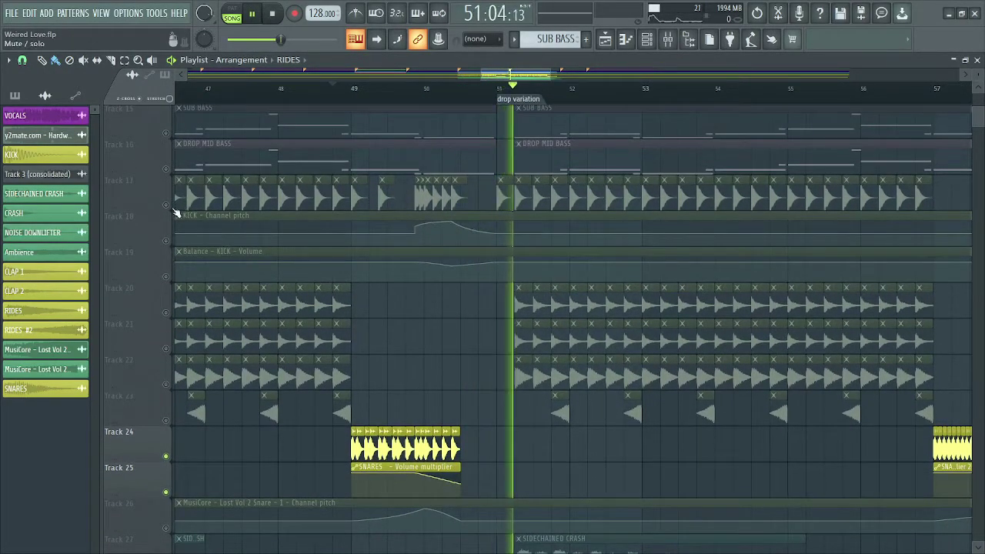
Step: Unmute the kick and its pitch and volume automation on Tracks 17 to 19, and play them with the snares from bar 49
click(165, 205)
click(165, 241)
click(165, 276)
click(348, 89)
Step: Unmute the snare's channel pitch automation on Track 26 and replay the kick and snare fill
scroll(438, 340, down, 2)
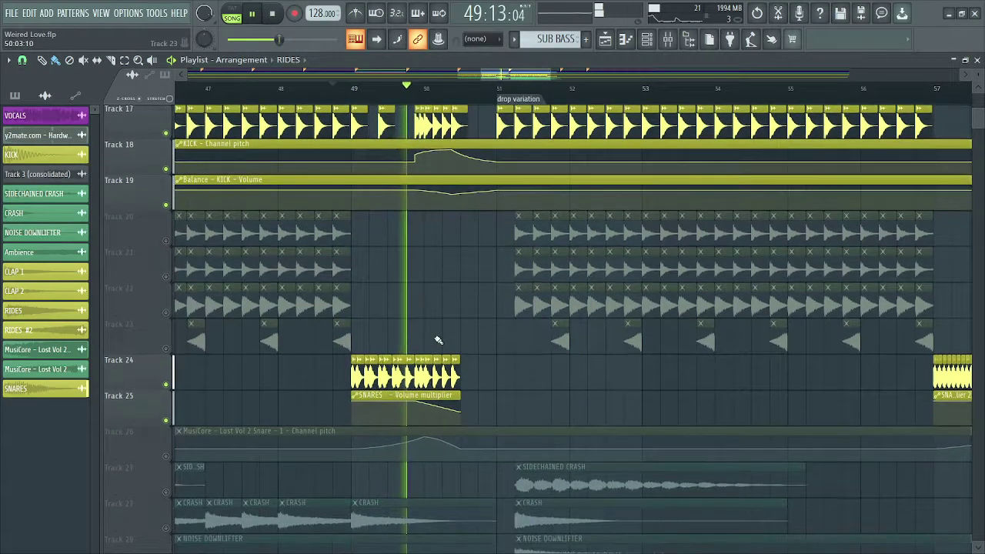
click(166, 456)
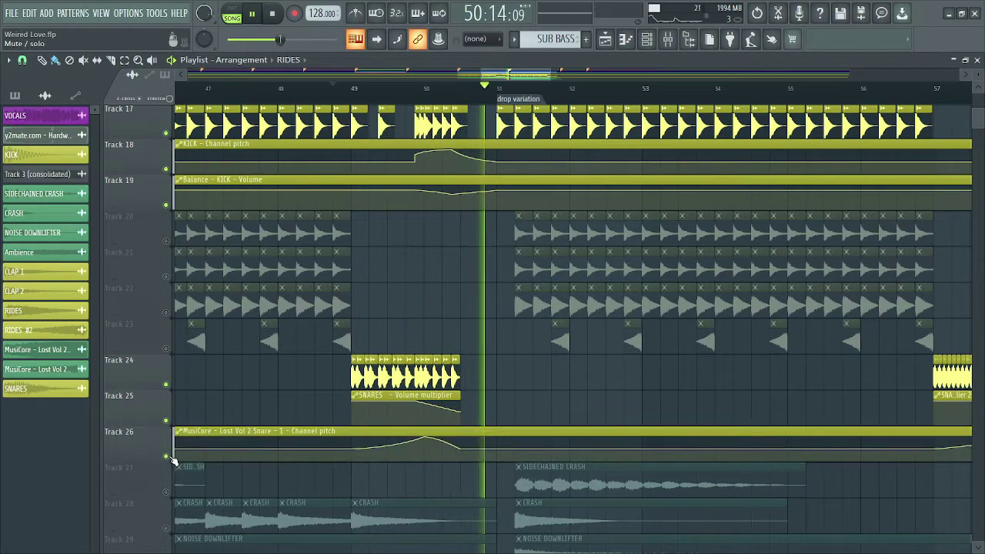
click(333, 89)
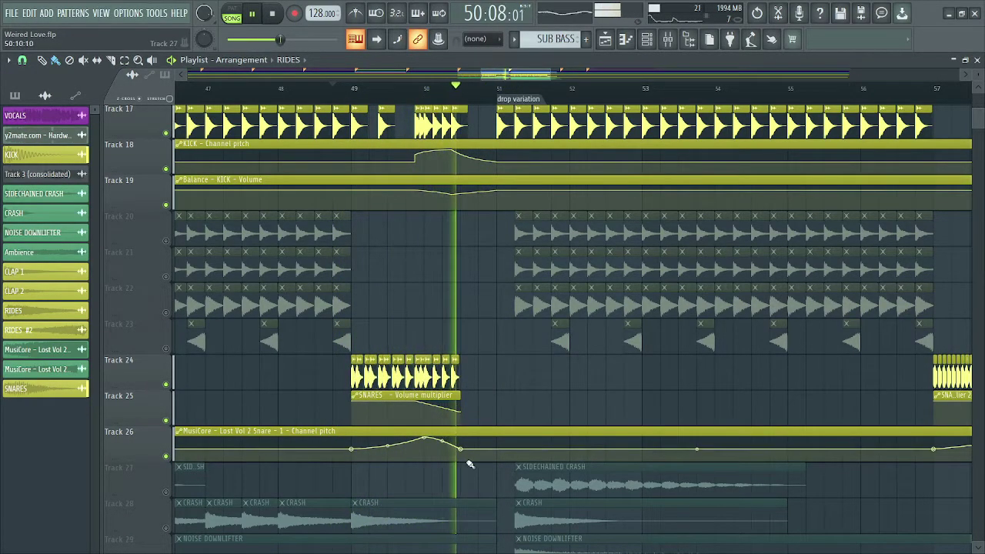
key(space)
Step: Solo the SIDECHAINED CRASH on Track 27 and play it from the drop at bar 43
scroll(388, 433, down, 4)
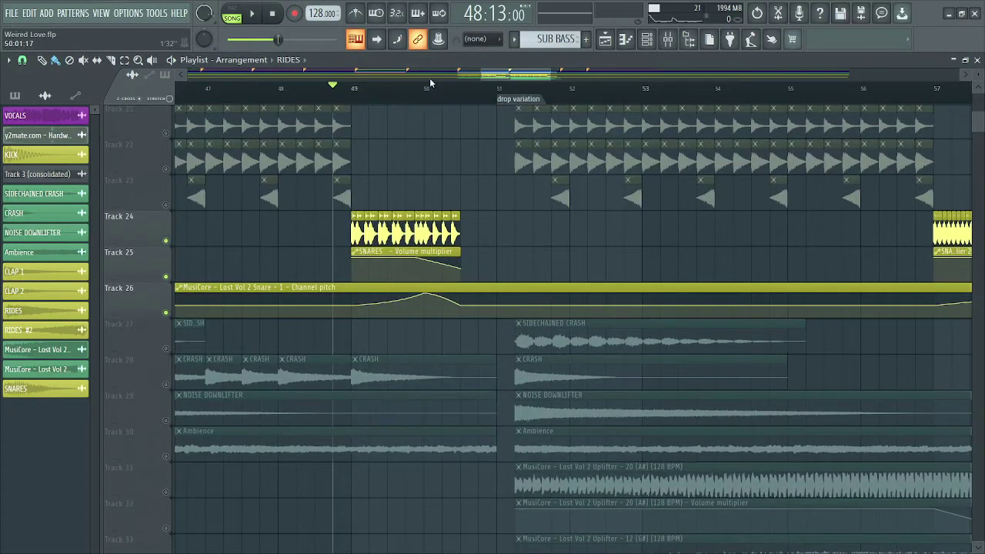
drag(516, 77, 480, 85)
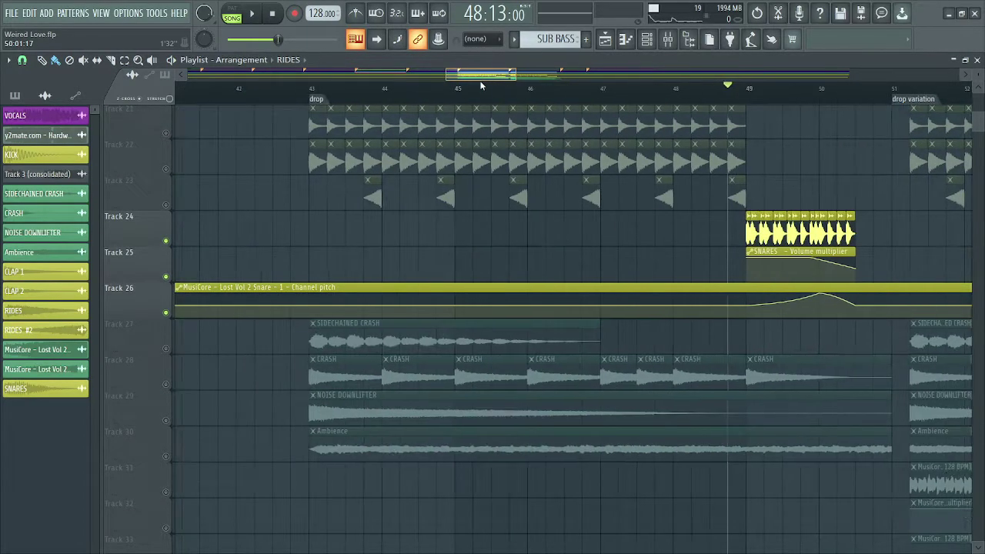
right_click(165, 349)
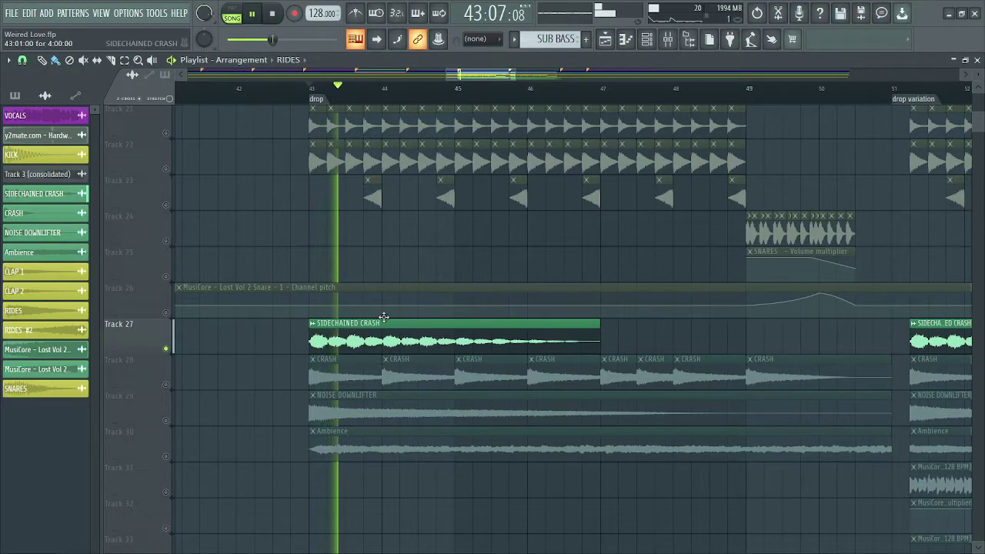
Step: Inspect the SIDECHAINED CRASH clip's sample settings and its mixer track
double_click(406, 340)
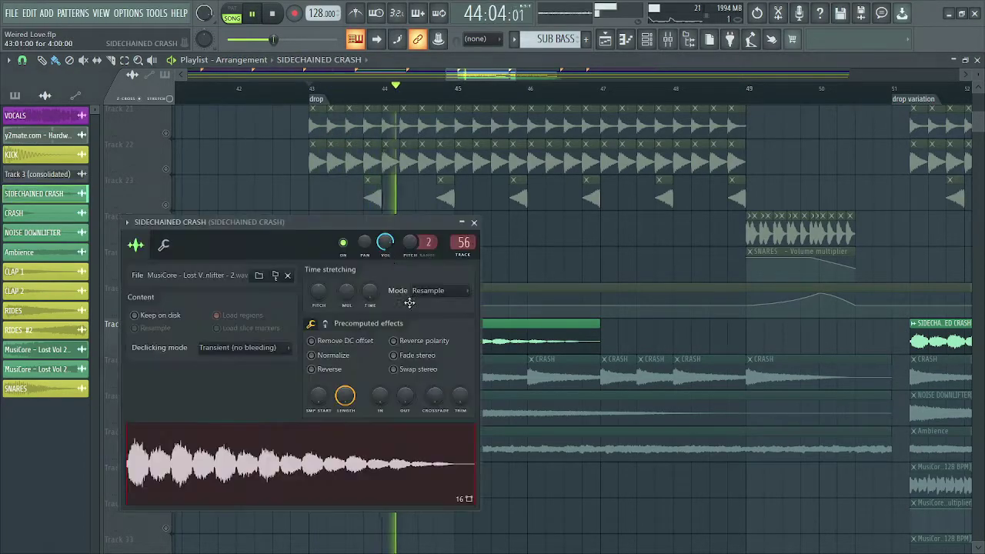
click(473, 223)
key(F9)
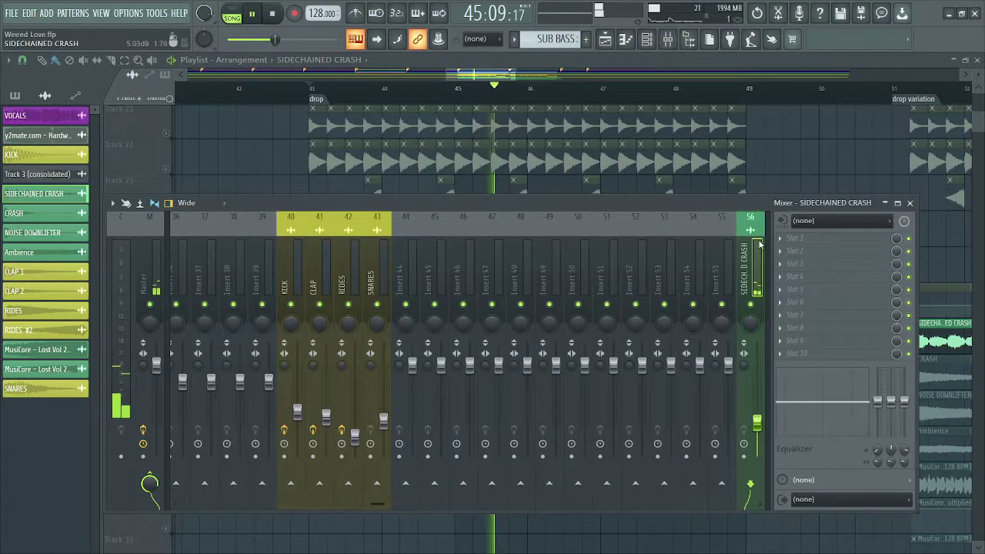
scroll(738, 253, right, 4)
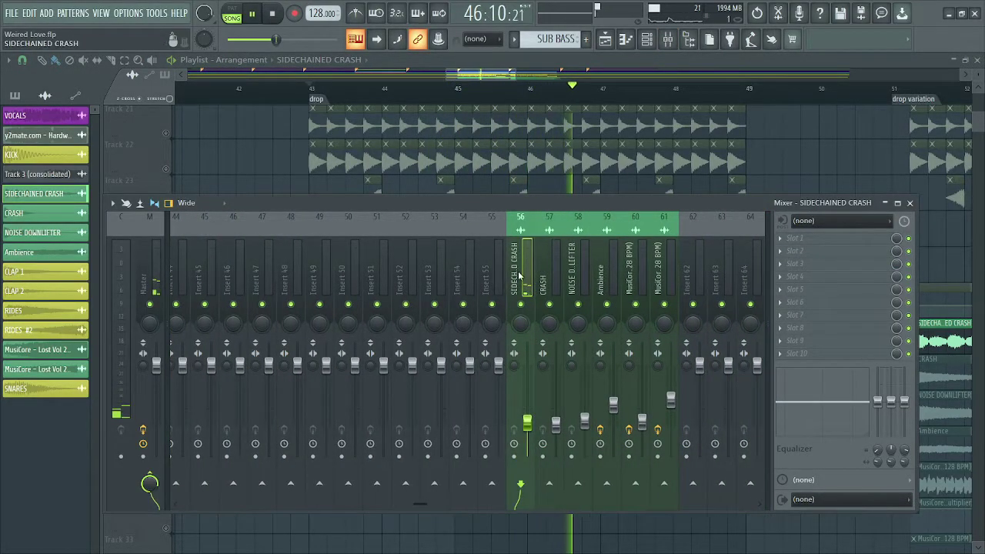
key(F9)
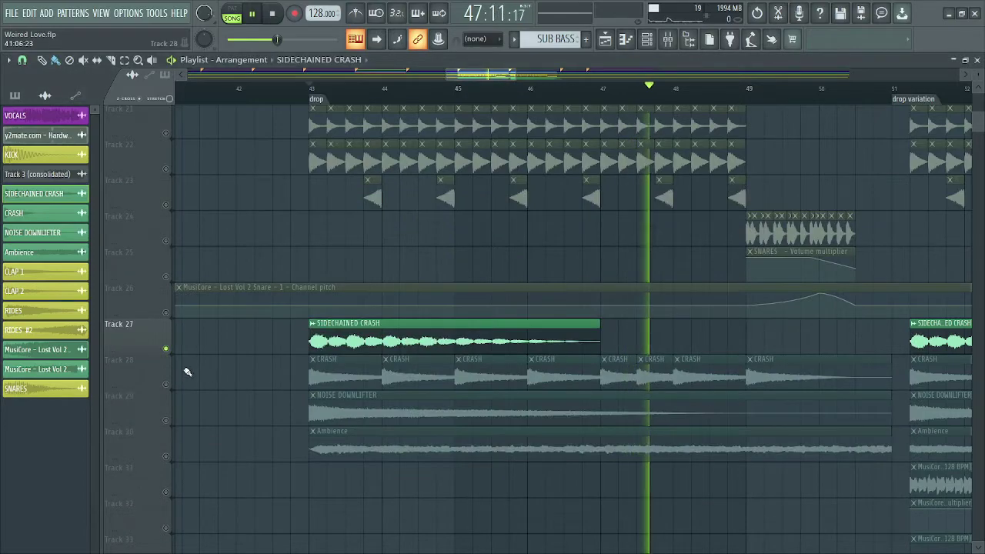
Step: Solo the CRASH clips on Track 28 and play them from the drop at bar 43
click(165, 383)
click(371, 86)
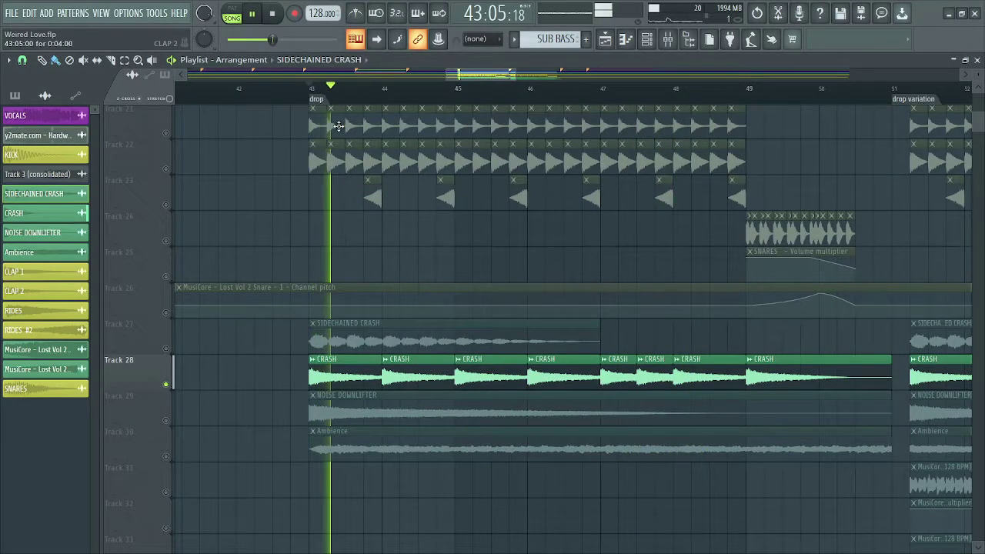
Step: Select a CRASH clip on Track 28 and inspect the CRASH mixer track's effect slots
click(405, 375)
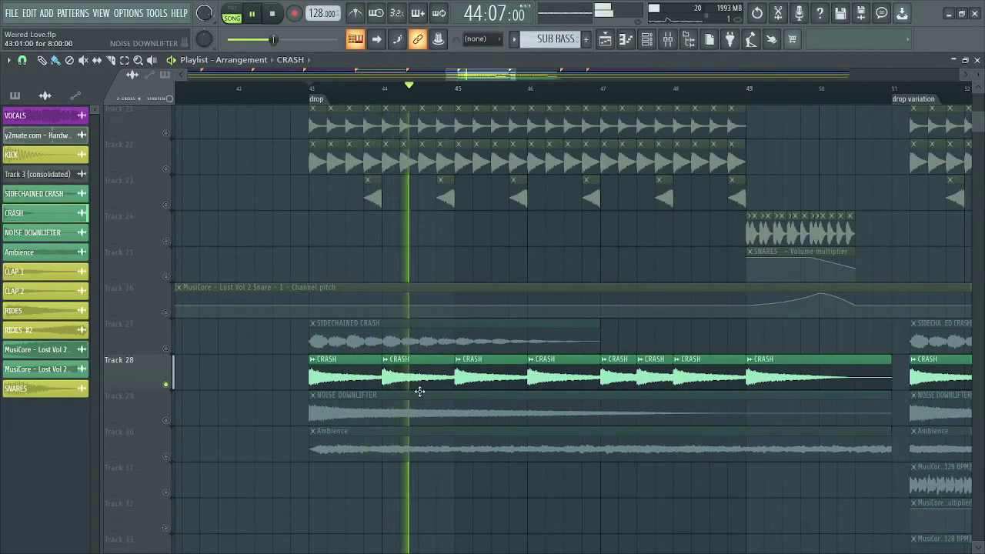
key(F9)
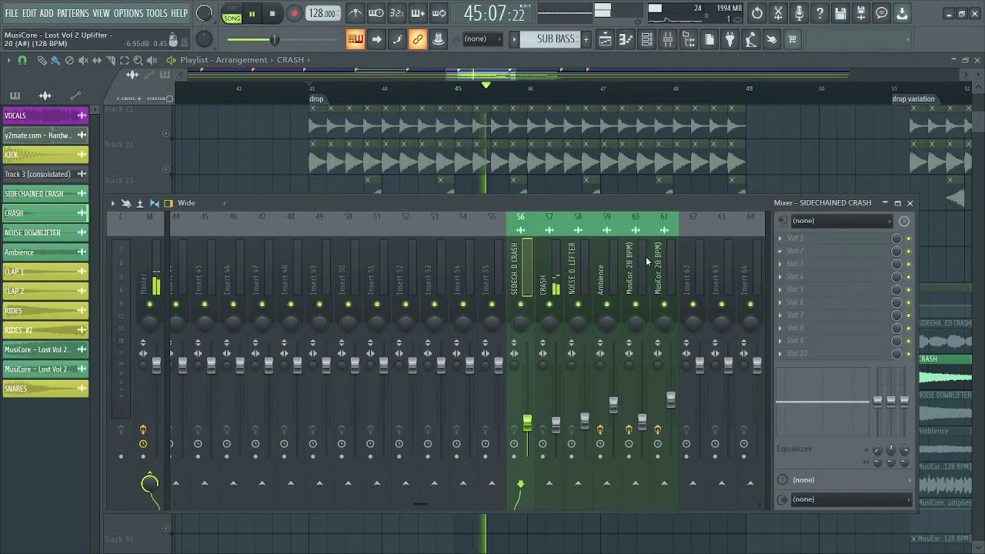
key(Right)
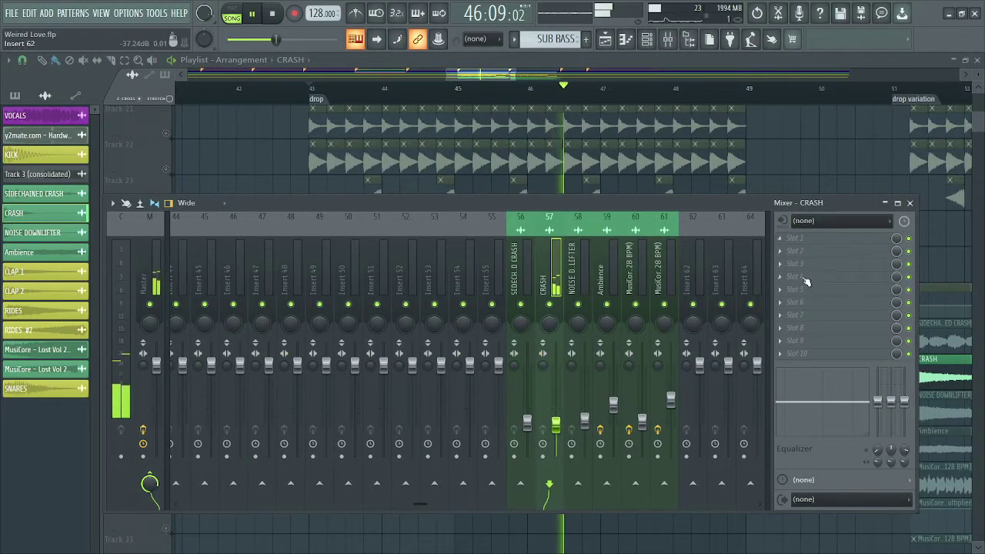
key(F9)
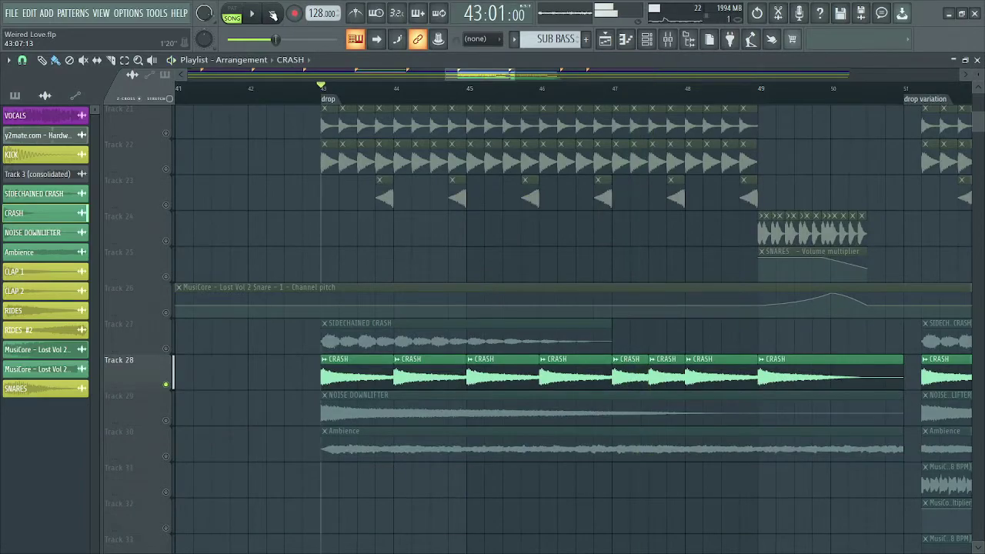
Step: Solo the NOISE DOWNLIFTER on Track 29, play it, and inspect its sample settings and mixer track
click(168, 420)
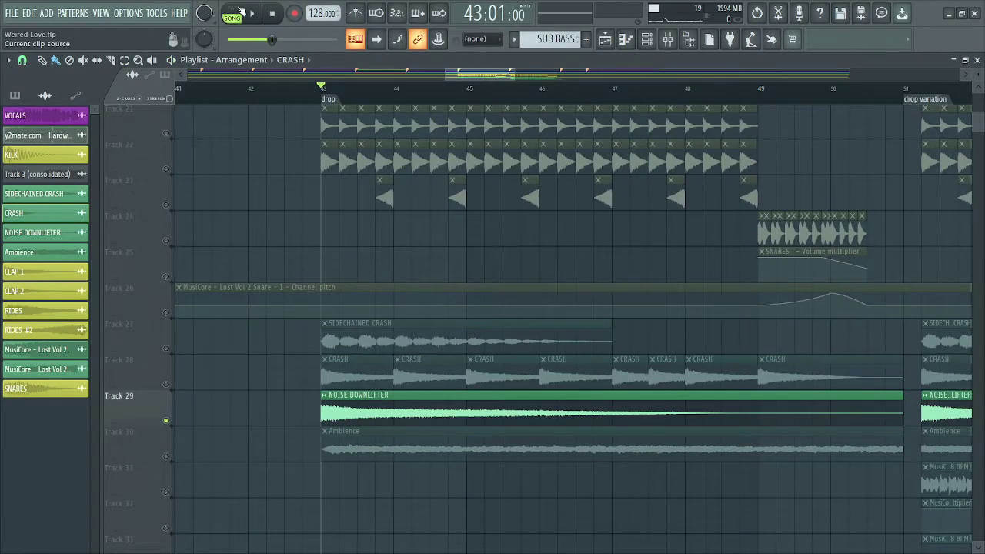
double_click(400, 411)
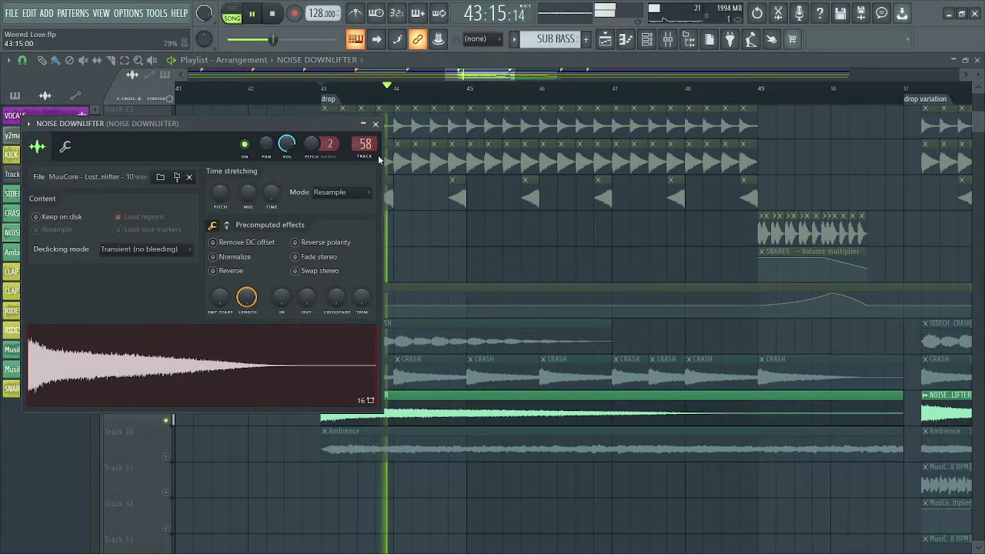
click(376, 124)
key(F9)
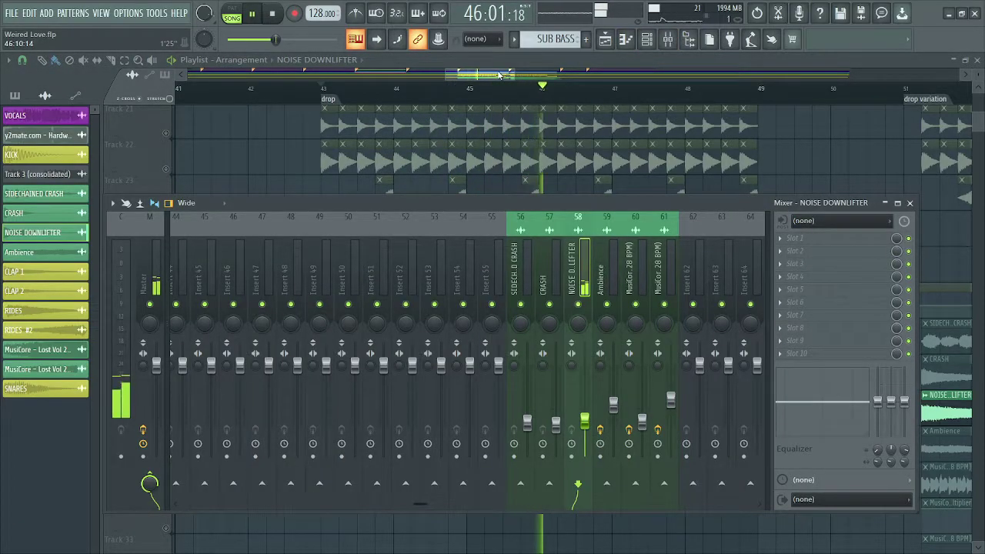
key(F9)
Step: Solo the Ambience clip on Track 30, play it from the drop, and inspect its sample settings and mixer track
click(167, 439)
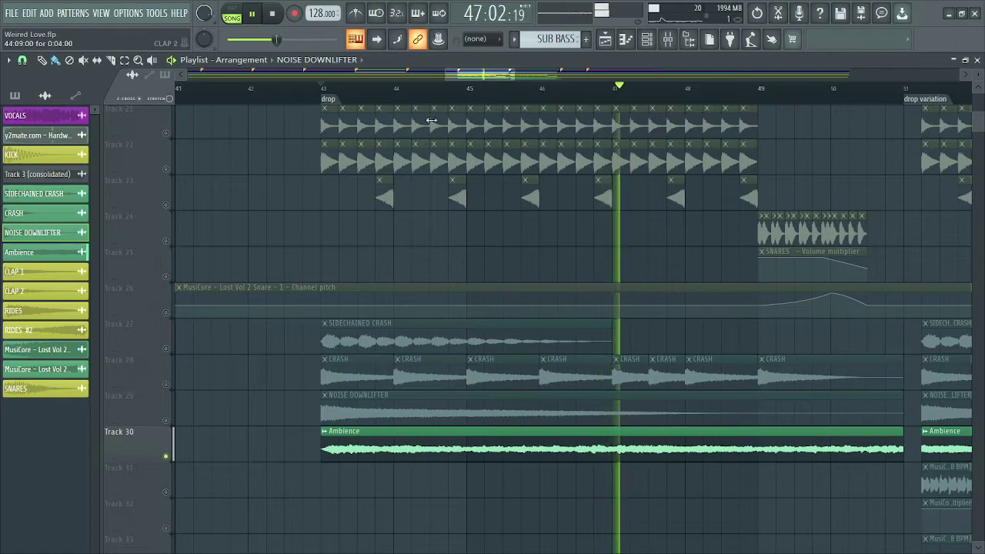
double_click(409, 448)
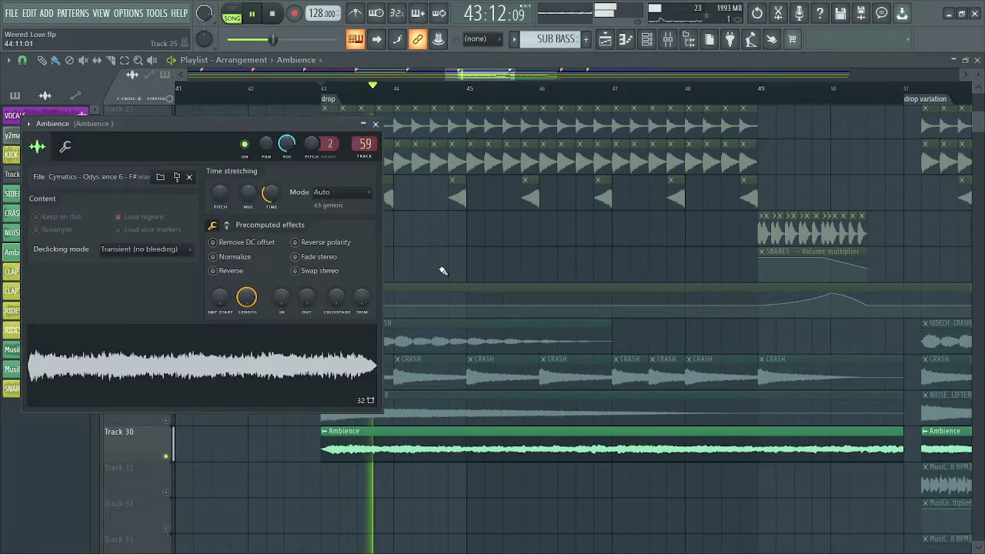
click(377, 124)
key(F9)
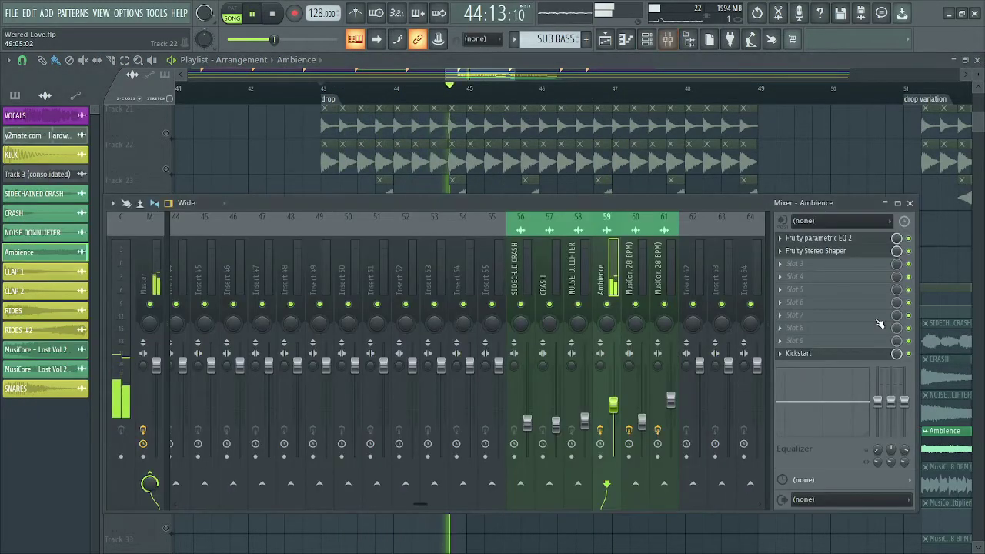
Step: Examine the Fruity parametric EQ 2, Fruity Stereo Shaper and Kickstart effects on the Ambience mixer track, closing them when finished
click(817, 238)
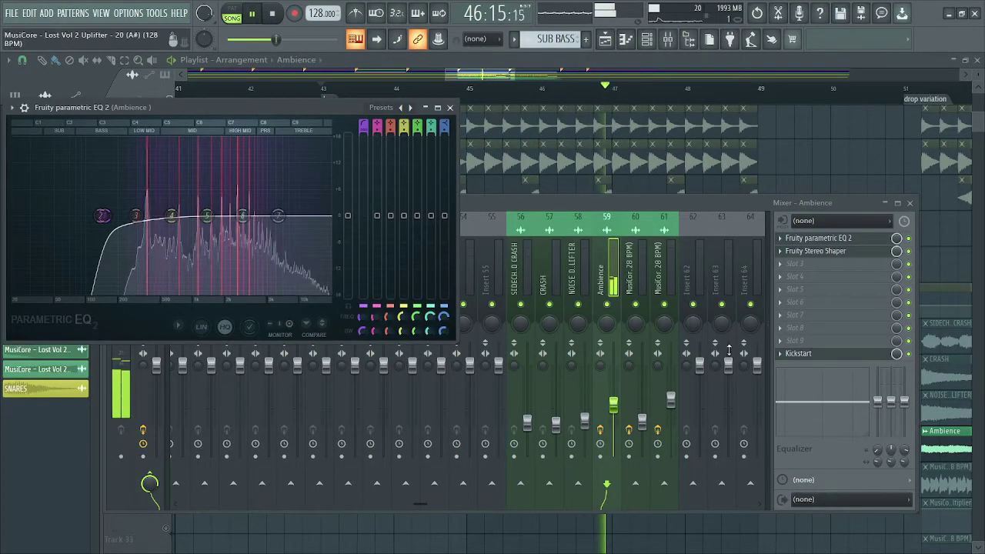
click(815, 251)
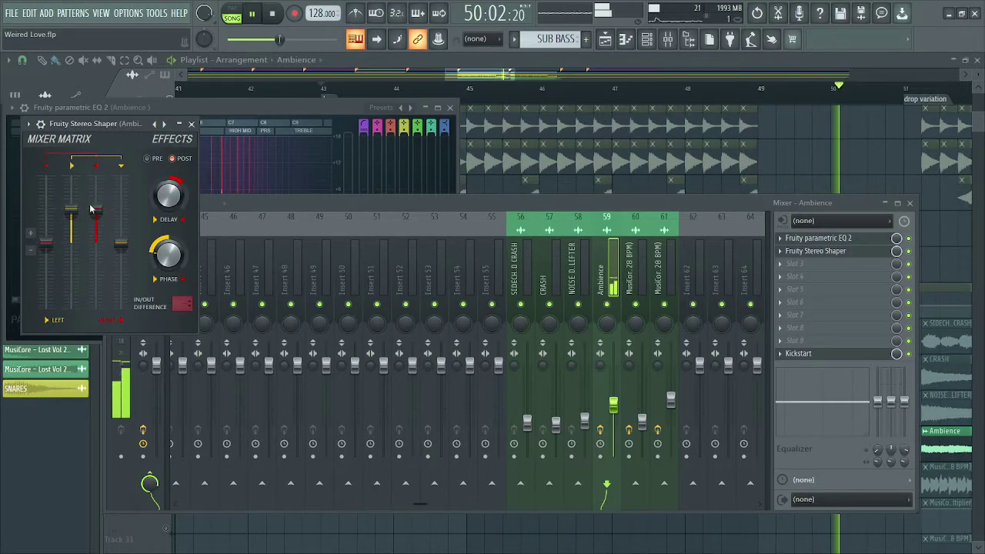
click(810, 356)
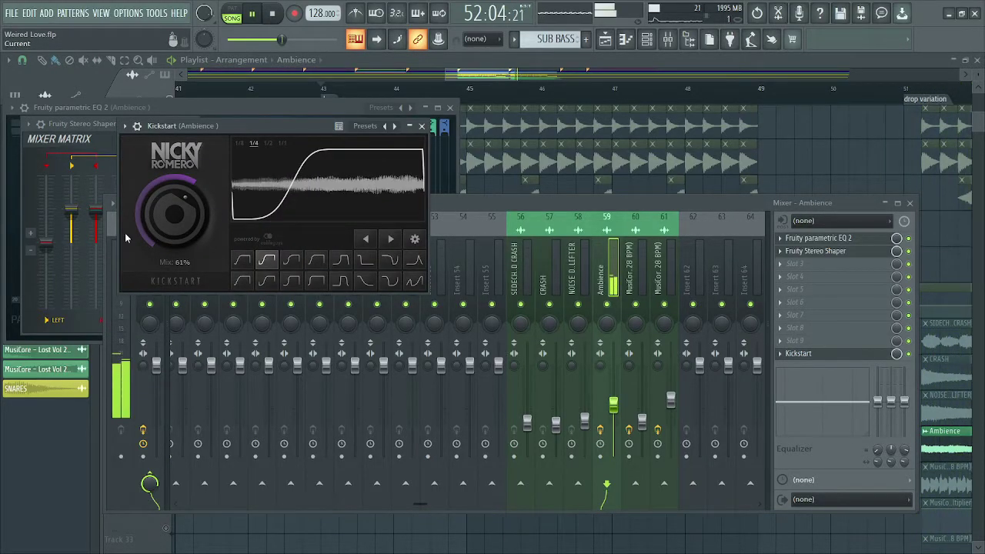
click(422, 126)
click(452, 107)
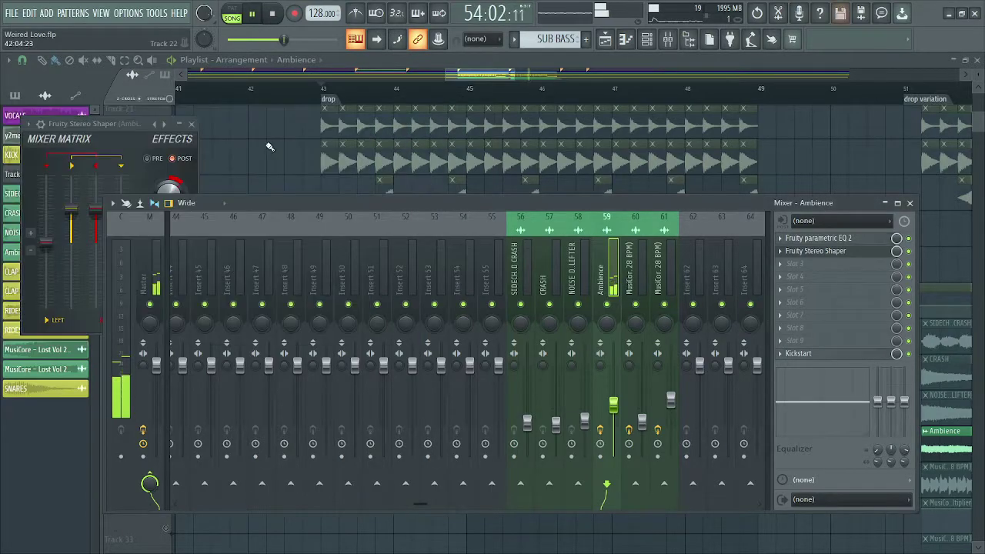
click(191, 124)
click(479, 72)
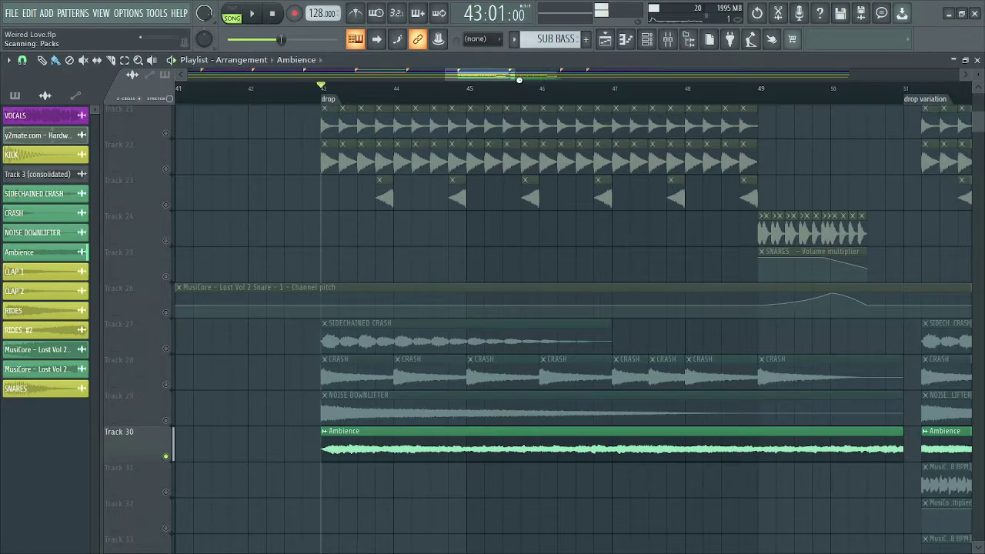
Step: Solo the two uplifters and their volume automation on Tracks 31 to 33 and play them from the drop variation
drag(513, 73, 559, 75)
scroll(531, 266, down, 4)
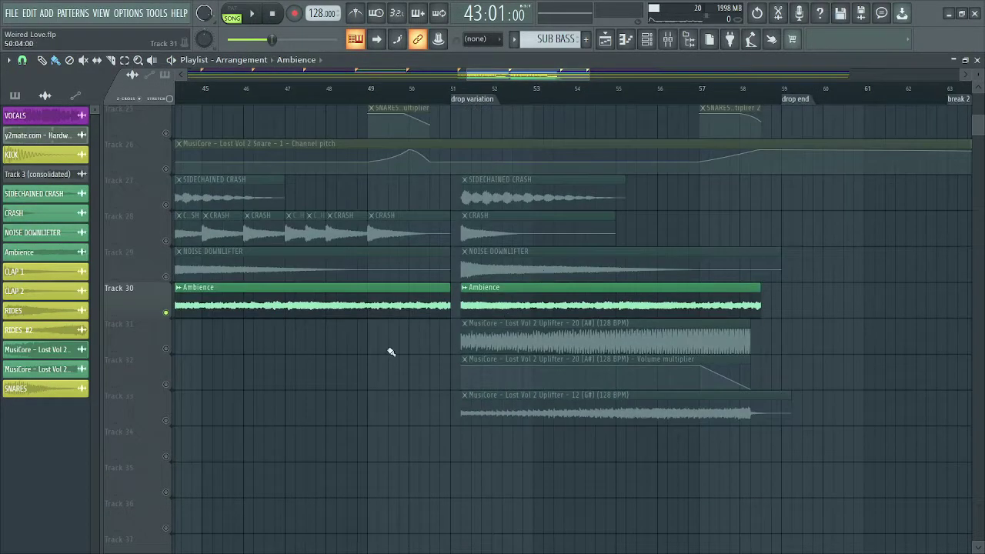
click(168, 350)
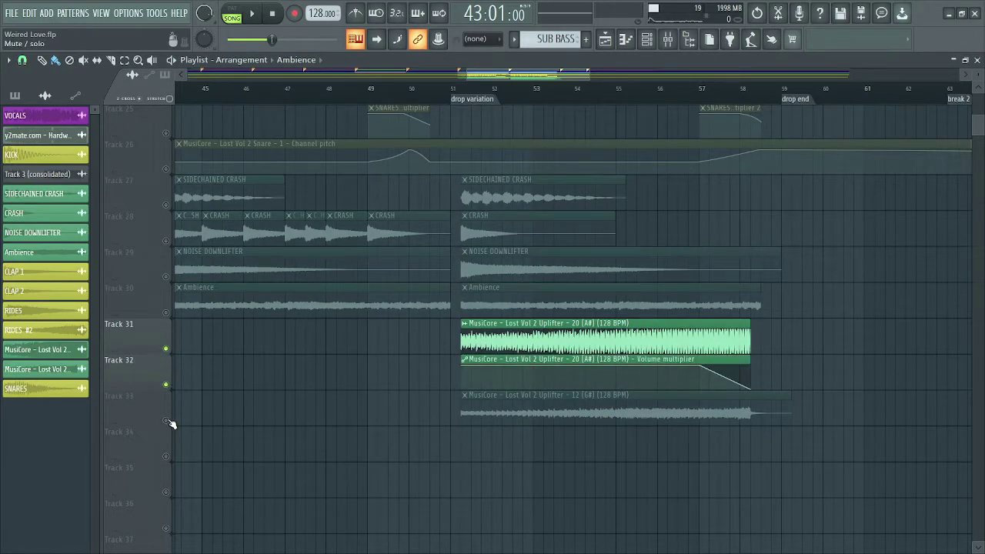
click(167, 421)
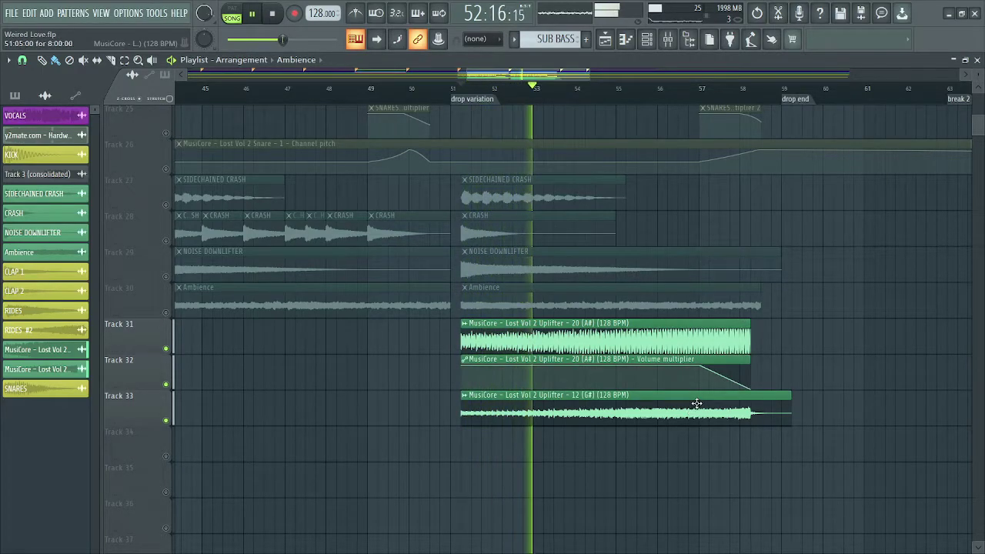
scroll(694, 399, up, 3)
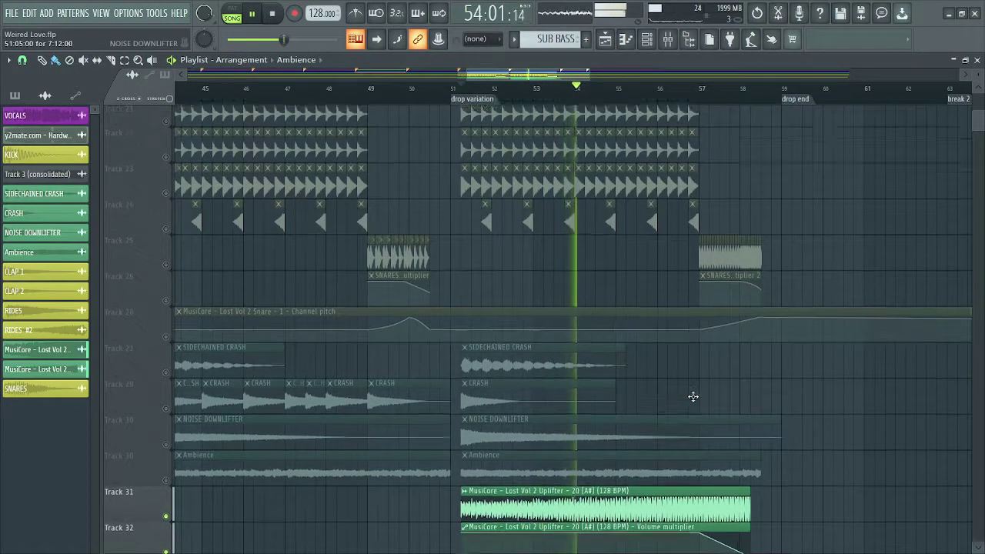
scroll(694, 400, up, 2)
scroll(690, 473, down, 3)
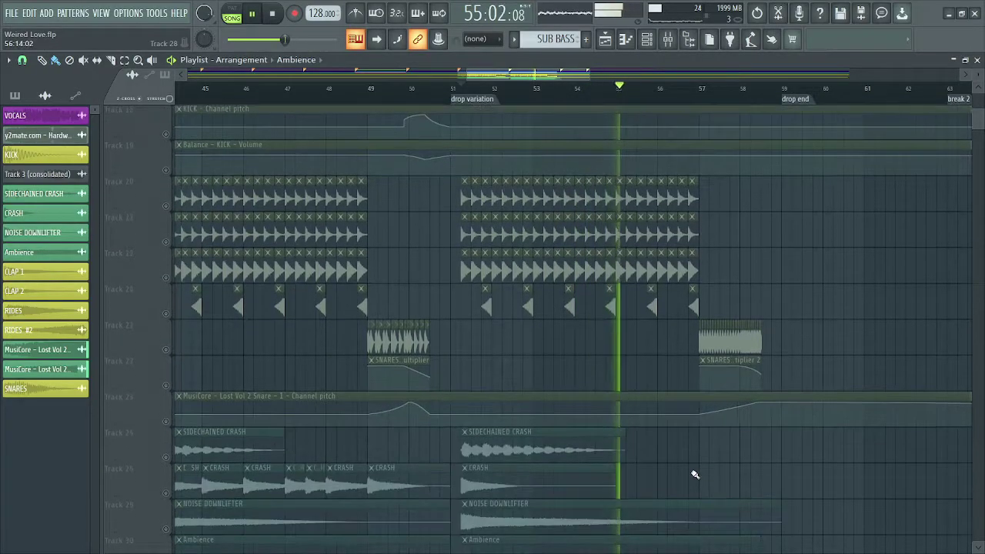
drag(556, 77, 596, 77)
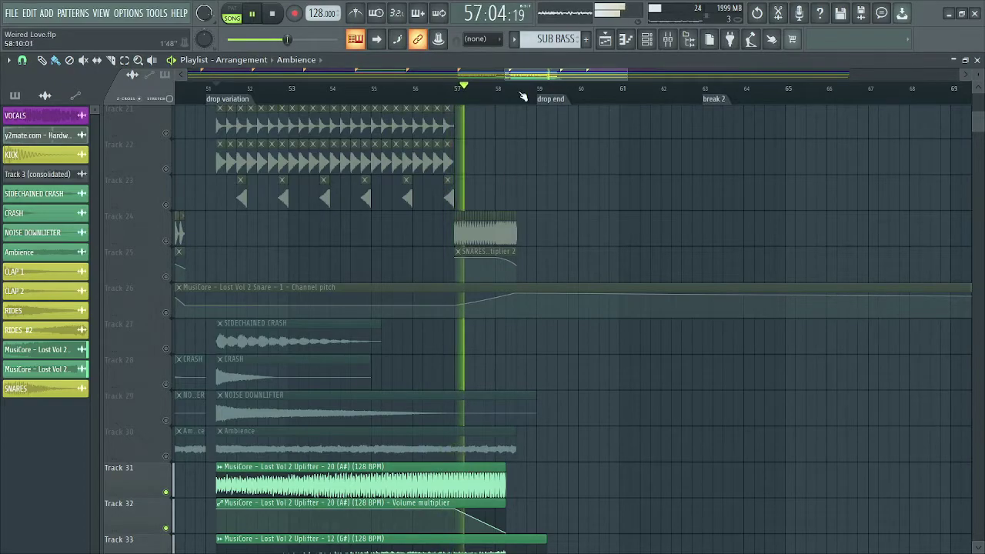
Step: Solo the snare Tracks 24 and 25 together with the uplifter Tracks 31, 32 and 33
right_click(165, 277)
click(166, 241)
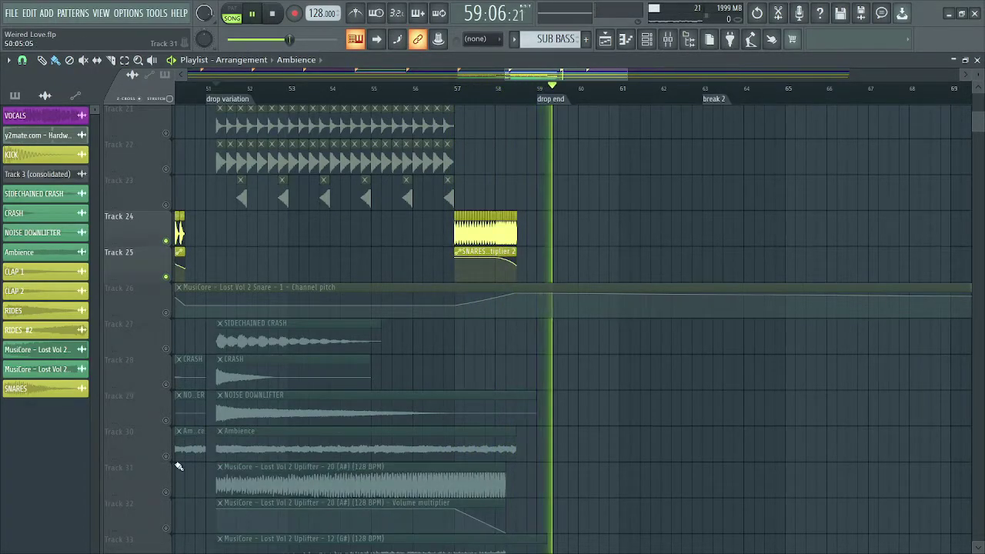
click(166, 492)
click(165, 527)
scroll(164, 529, down, 3)
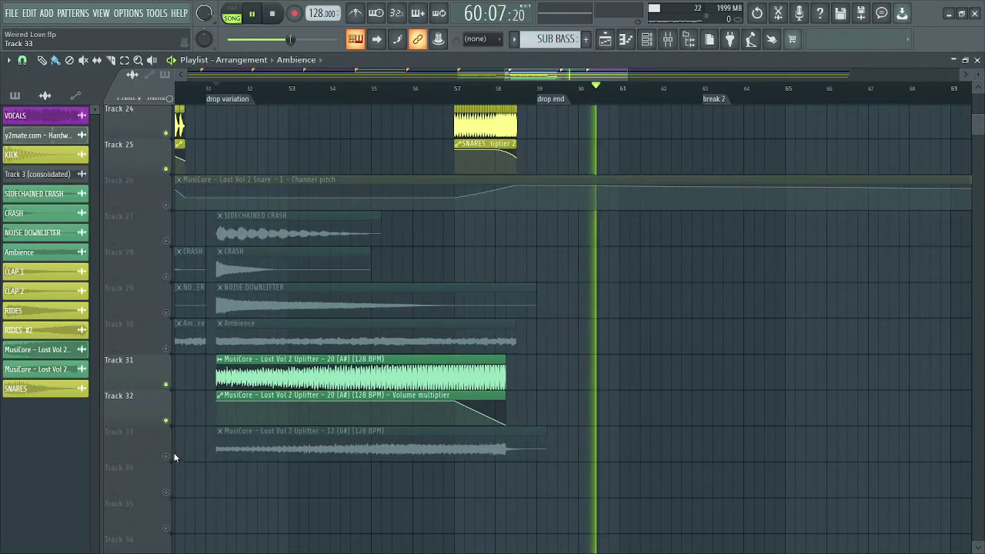
click(165, 456)
Step: Play the snares and uplifters from bar 55 with the snare's channel pitch automation on Track 26 unmuted, and stop playback
drag(444, 76, 430, 76)
click(433, 88)
scroll(479, 150, up, 4)
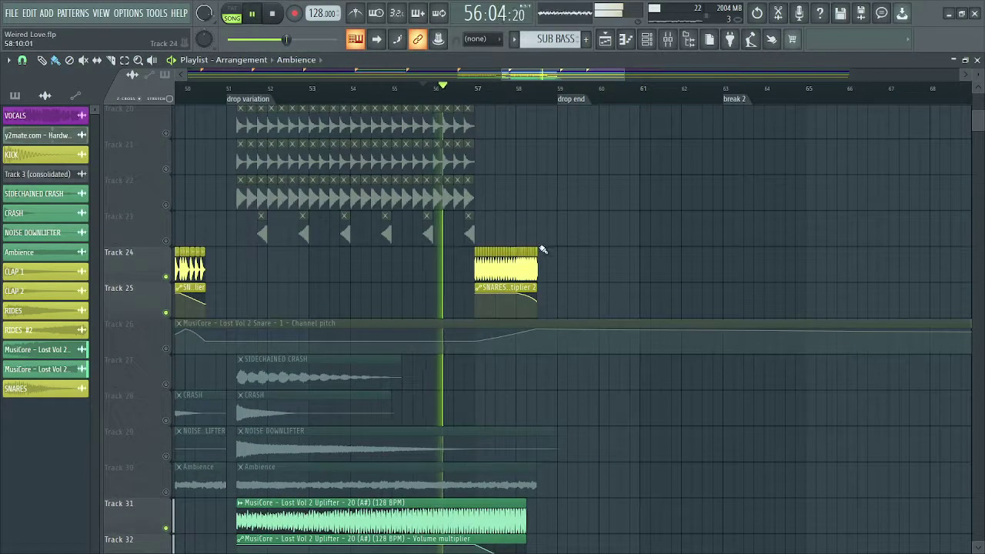
click(165, 348)
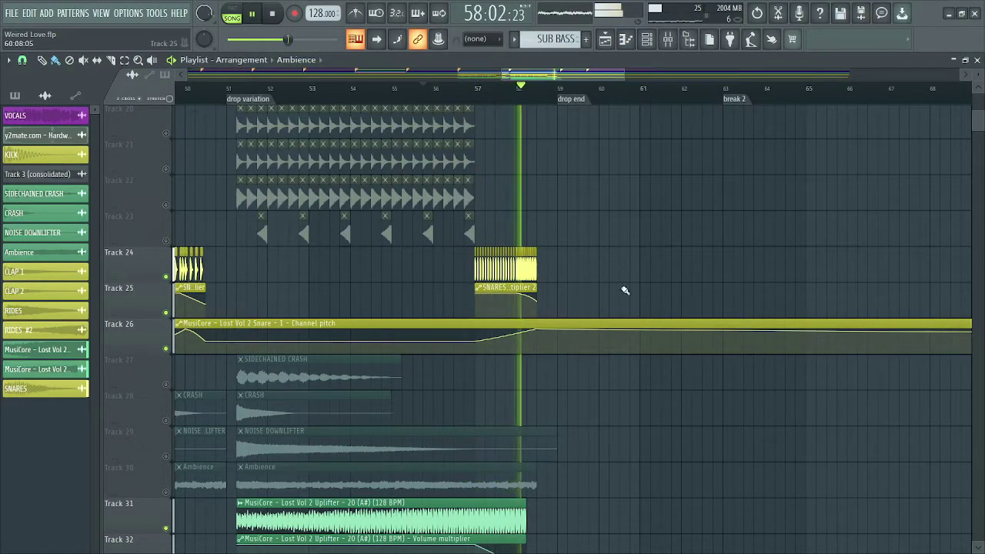
click(273, 14)
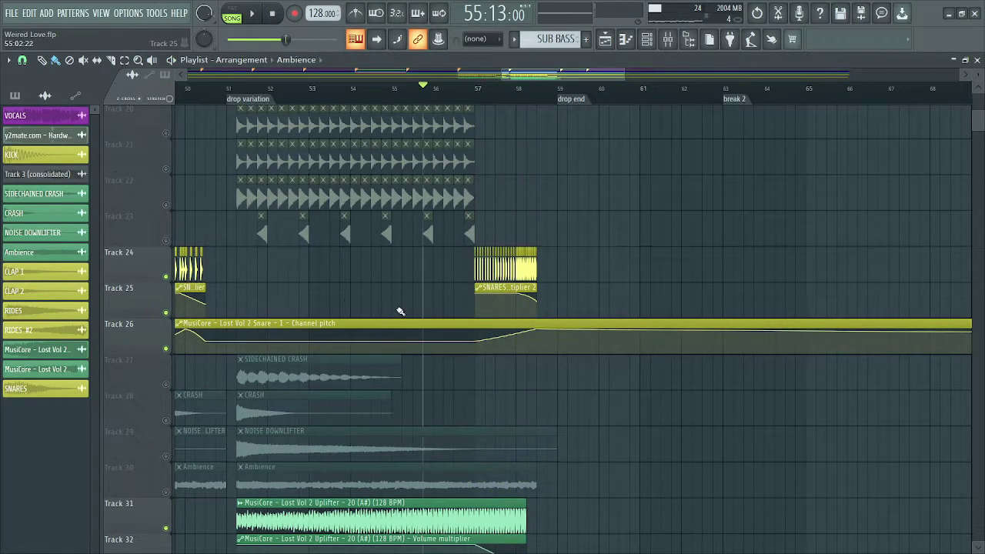
Step: Unmute all playlist tracks and look over the full arrangement of the drop and drop variation
scroll(400, 311, up, 11)
drag(504, 71, 432, 70)
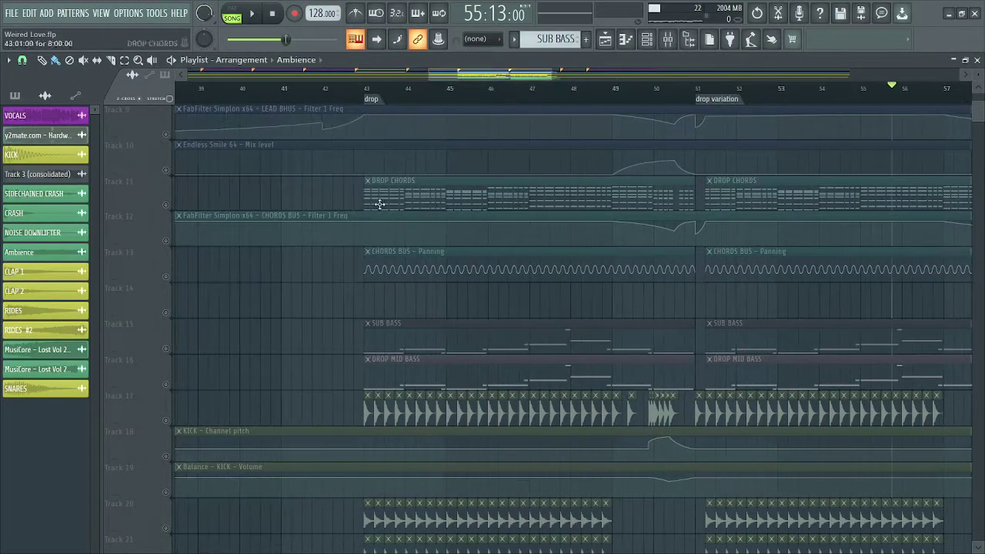
right_click(169, 457)
scroll(547, 431, up, 8)
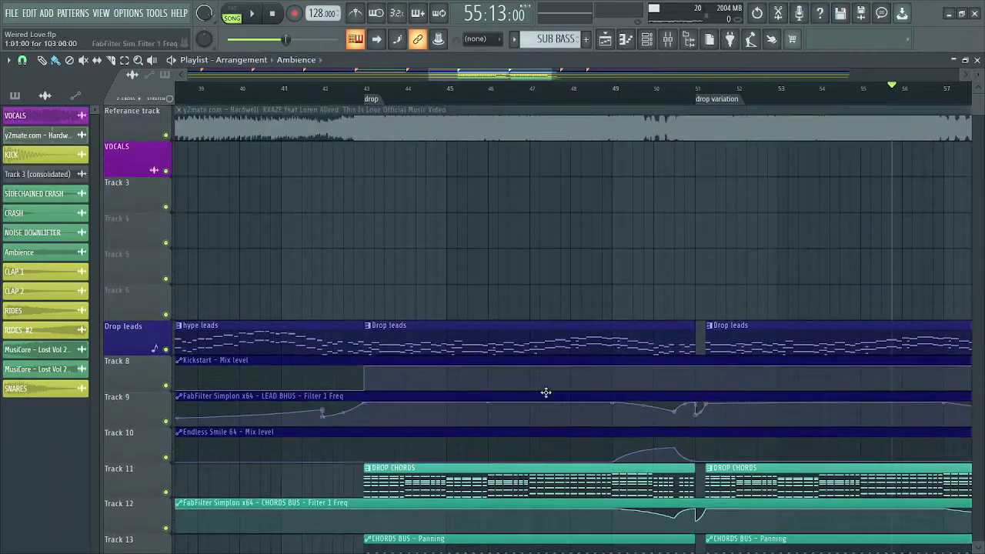
scroll(562, 339, down, 9)
scroll(560, 340, down, 3)
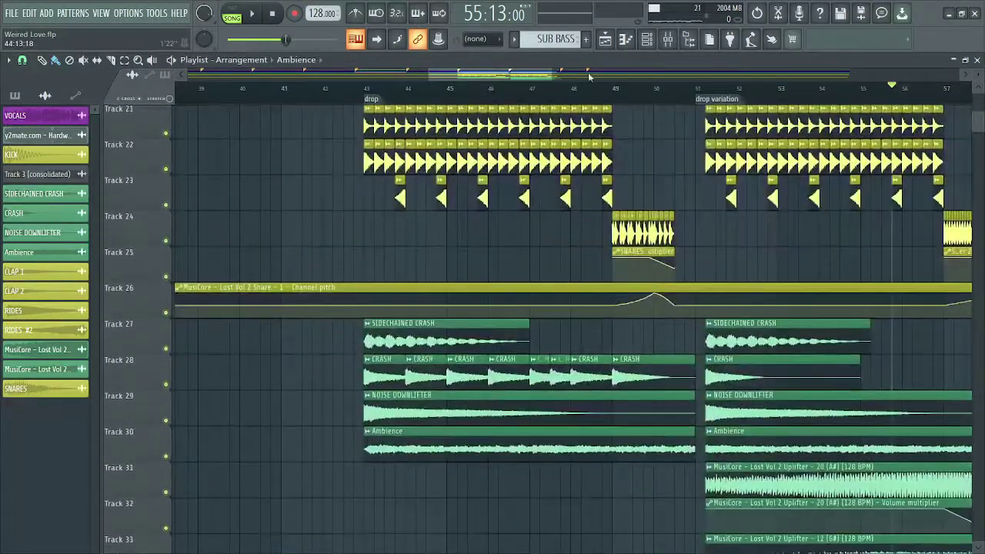
drag(550, 70, 589, 81)
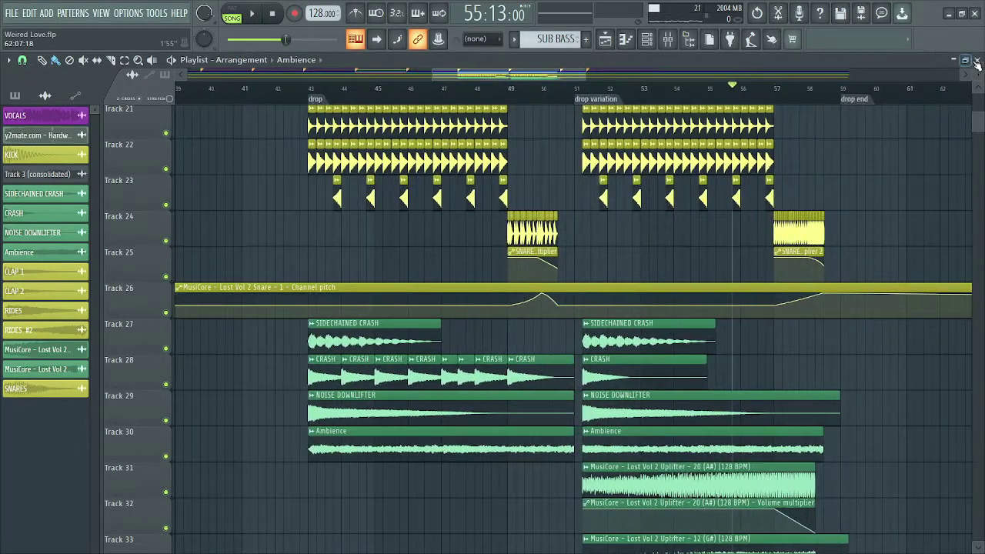
drag(978, 67, 978, 70)
Step: Play the full drop from just before bar 43 and follow all its tracks into the drop variation
scroll(889, 265, up, 6)
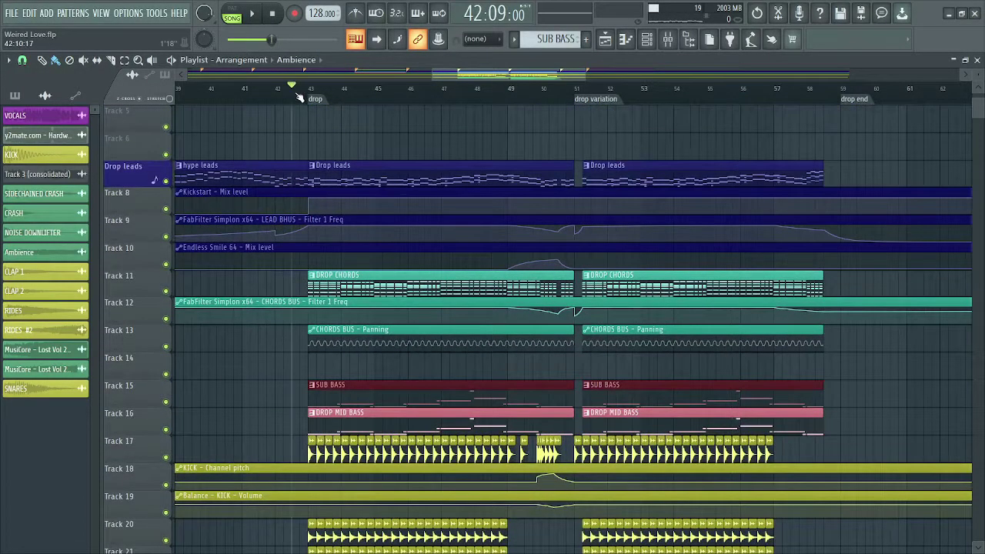
key(space)
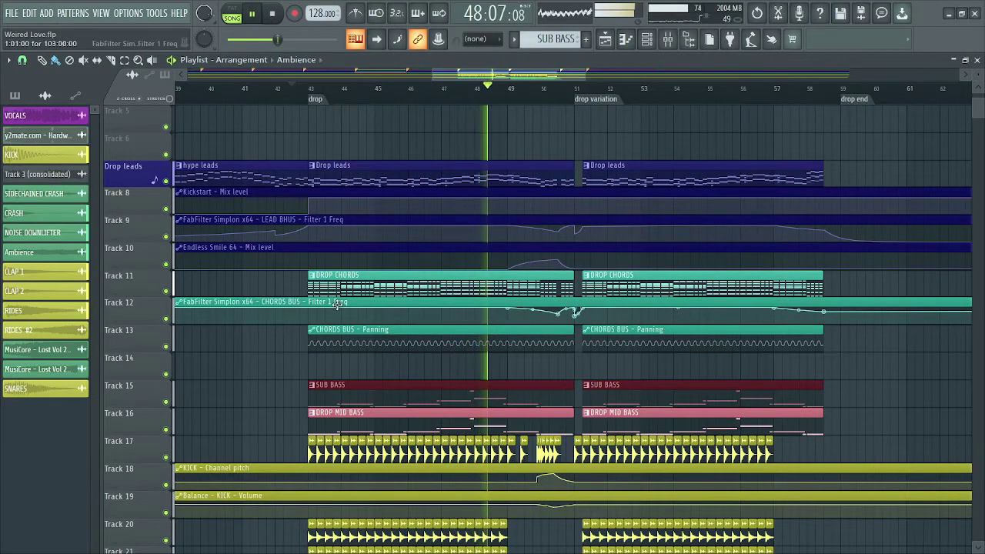
scroll(538, 477, down, 2)
scroll(575, 440, down, 2)
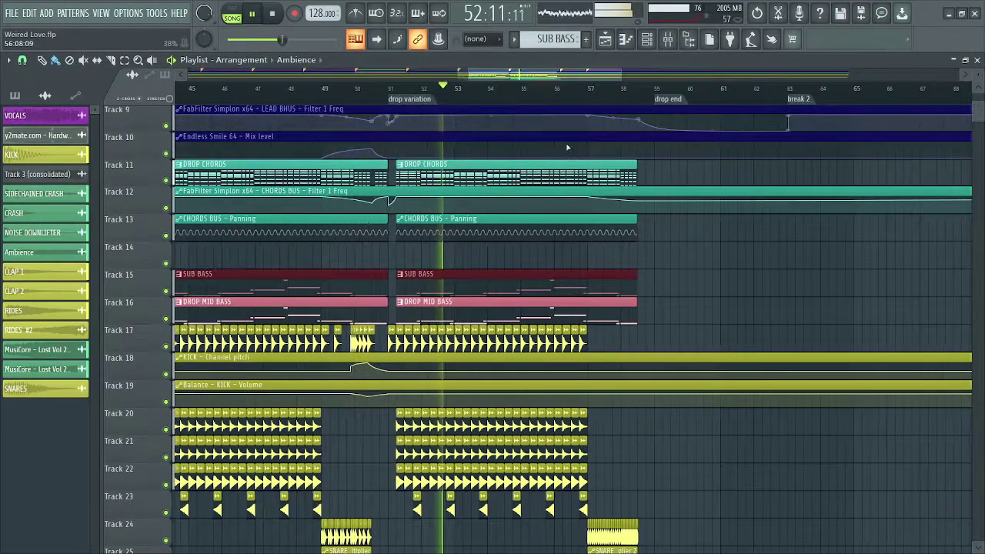
scroll(551, 268, up, 5)
scroll(551, 269, down, 9)
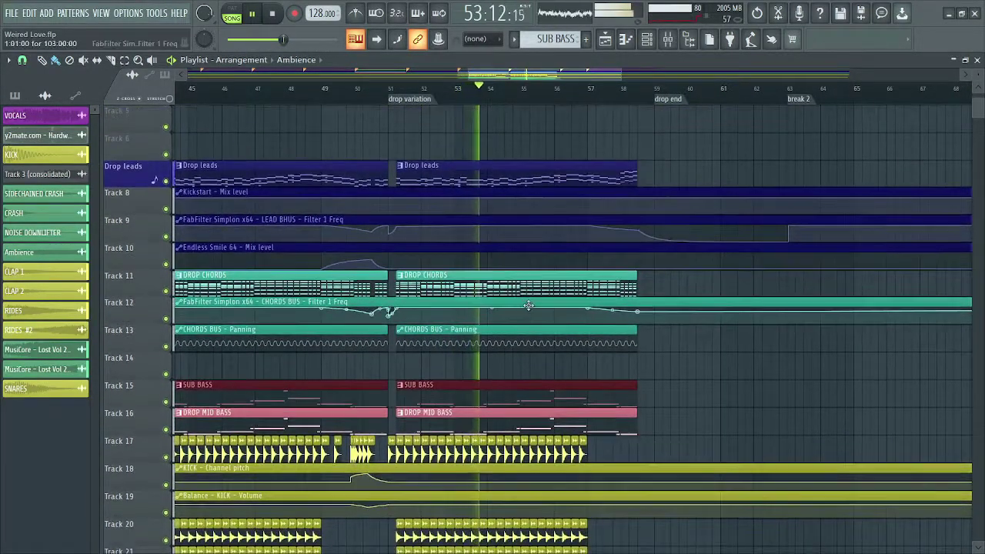
scroll(551, 383, down, 8)
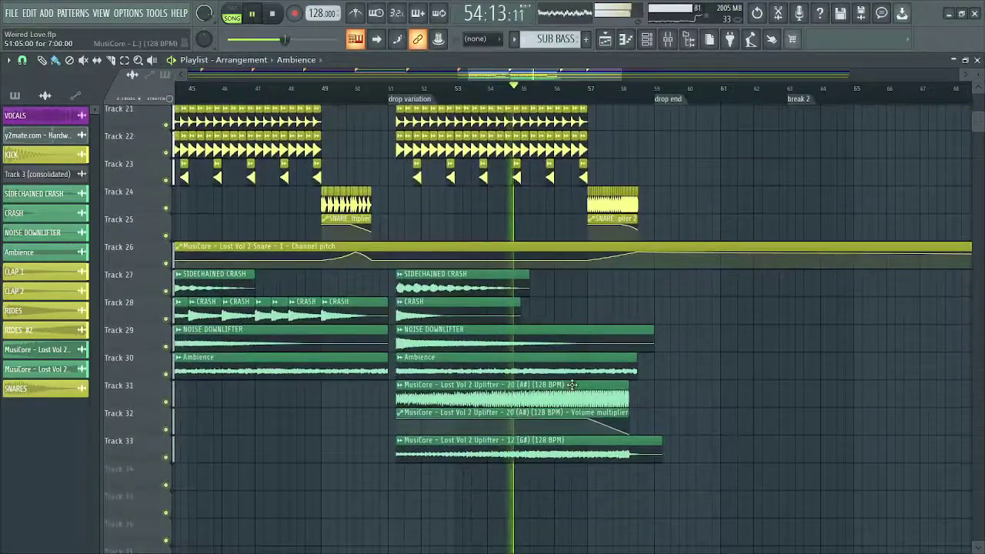
scroll(595, 392, up, 11)
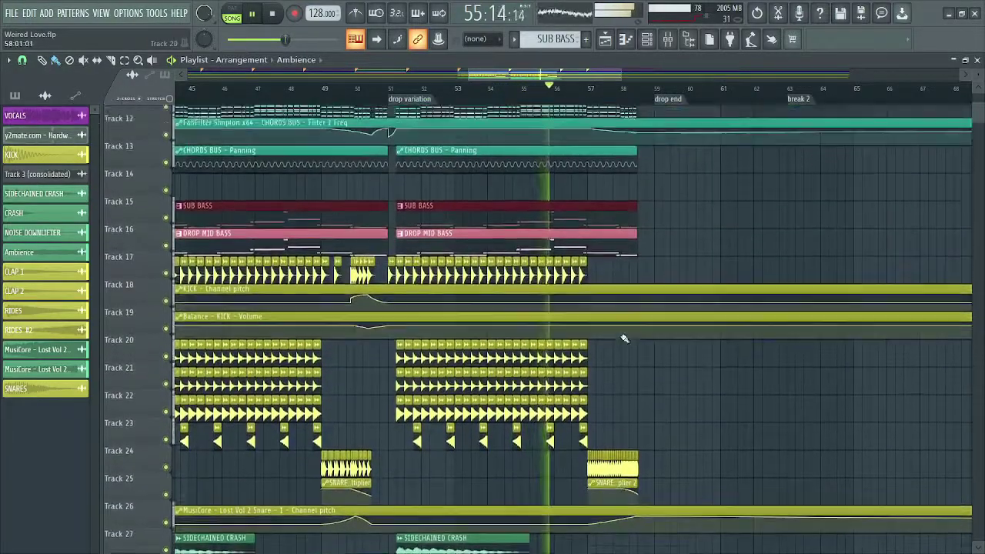